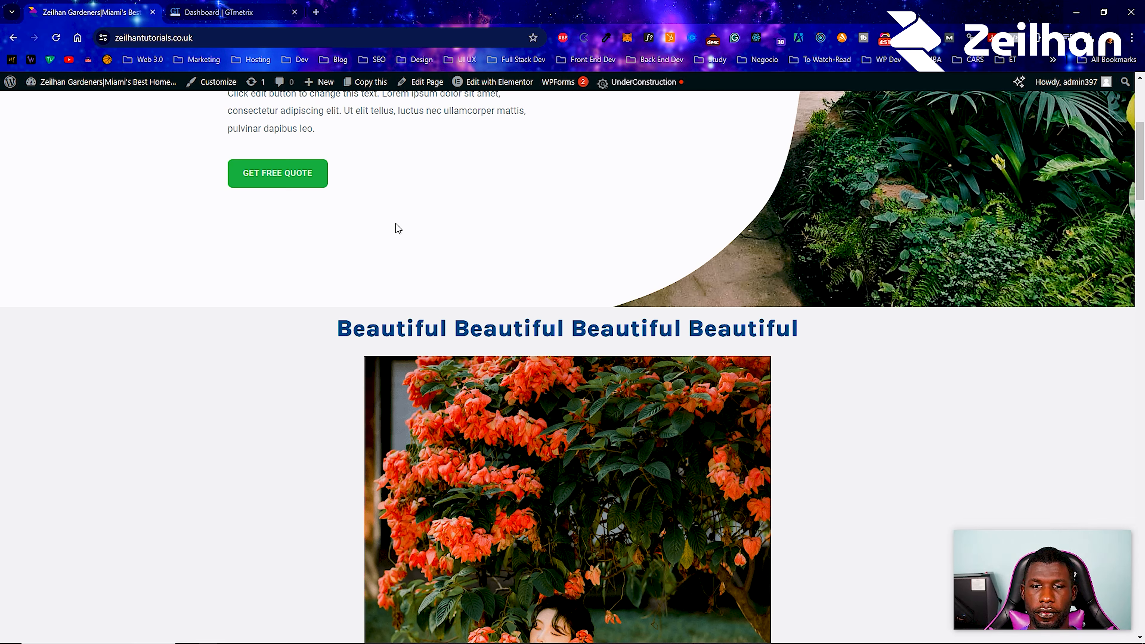
pyautogui.scroll(6, 399, 228)
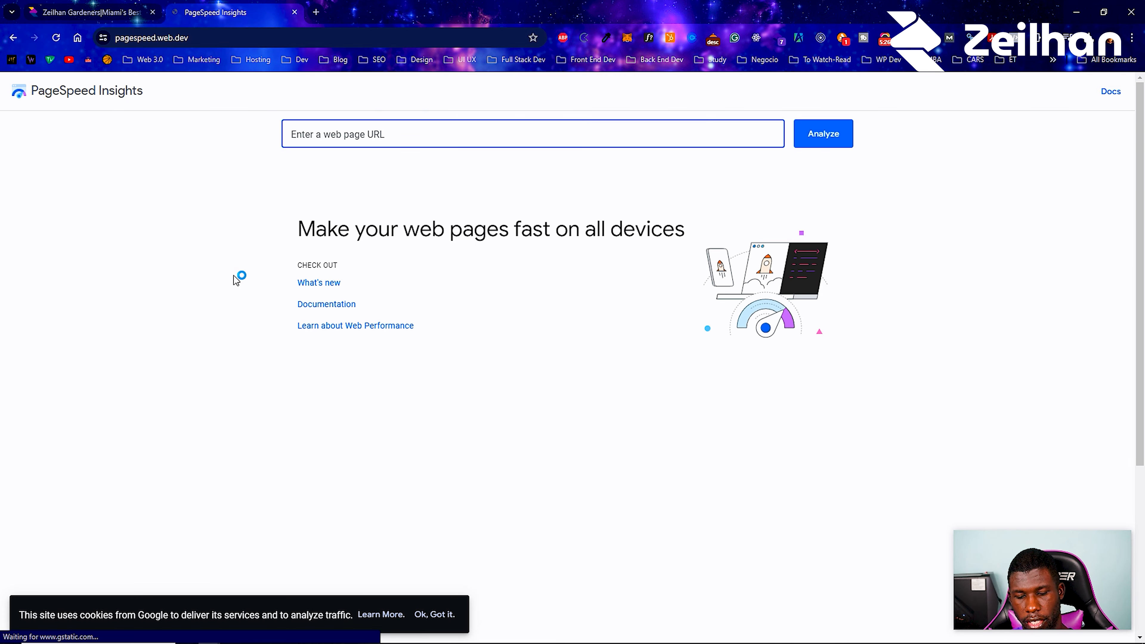
pyautogui.write('https://zeilhantutorials.co.uk/')
pyautogui.click(821, 143)
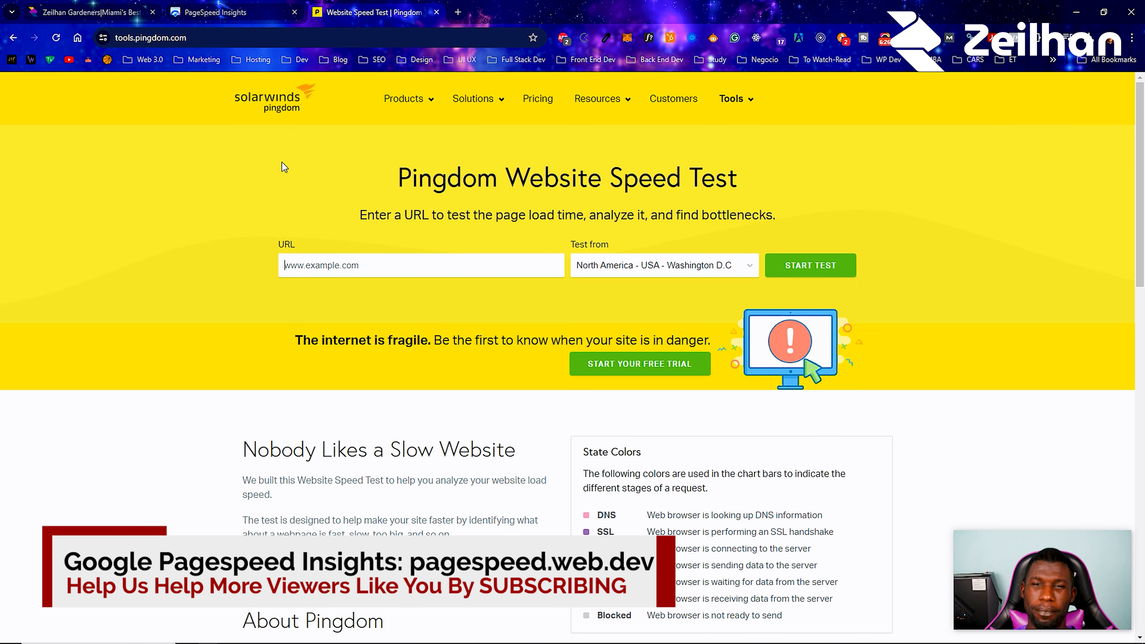
pyautogui.click(351, 274)
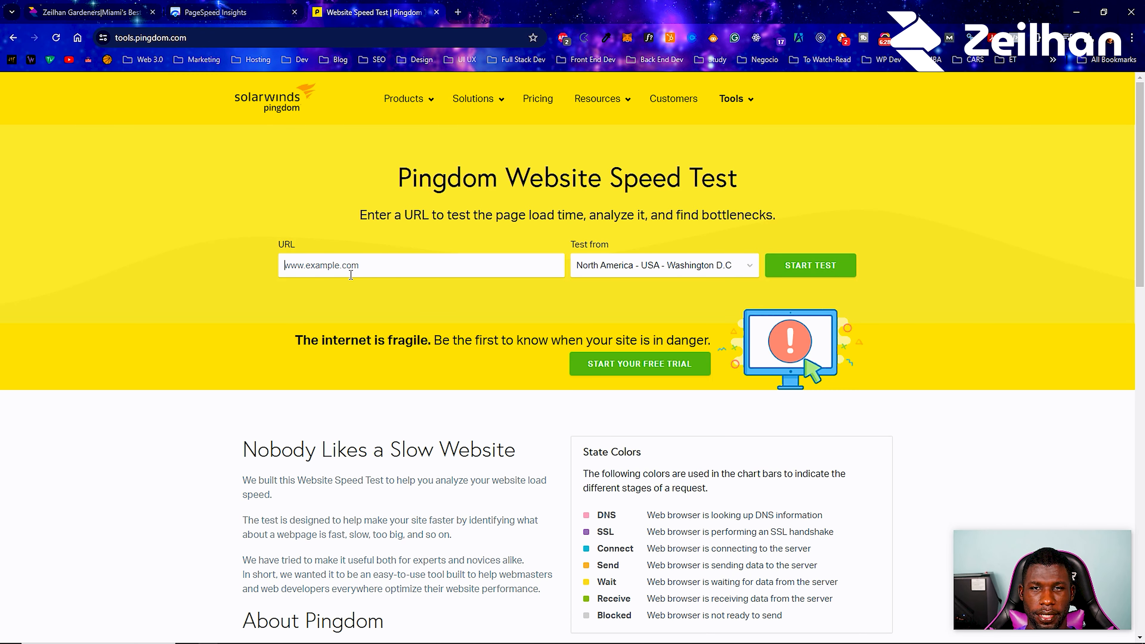
pyautogui.write('https://zeilhantutorials.co.uk/')
pyautogui.click(611, 276)
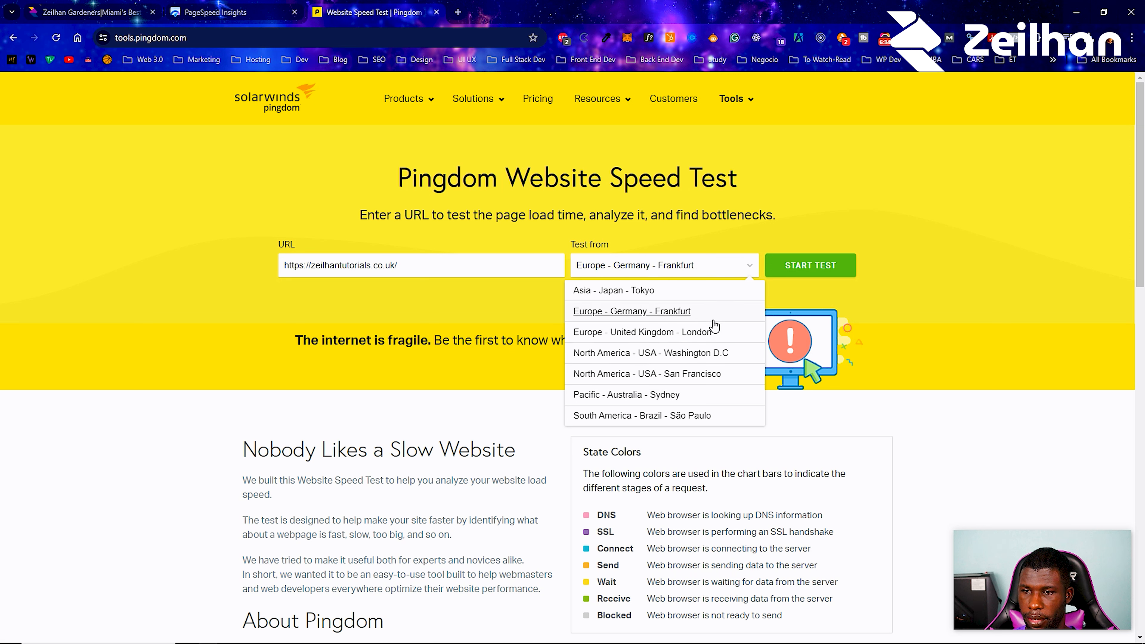
pyautogui.click(719, 353)
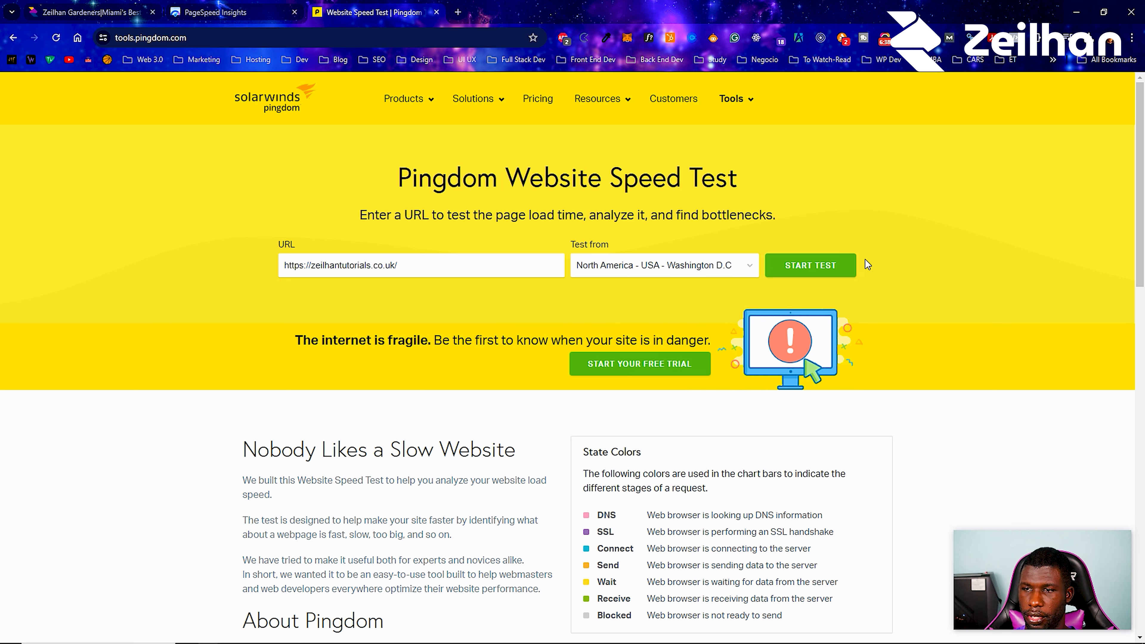
pyautogui.click(834, 267)
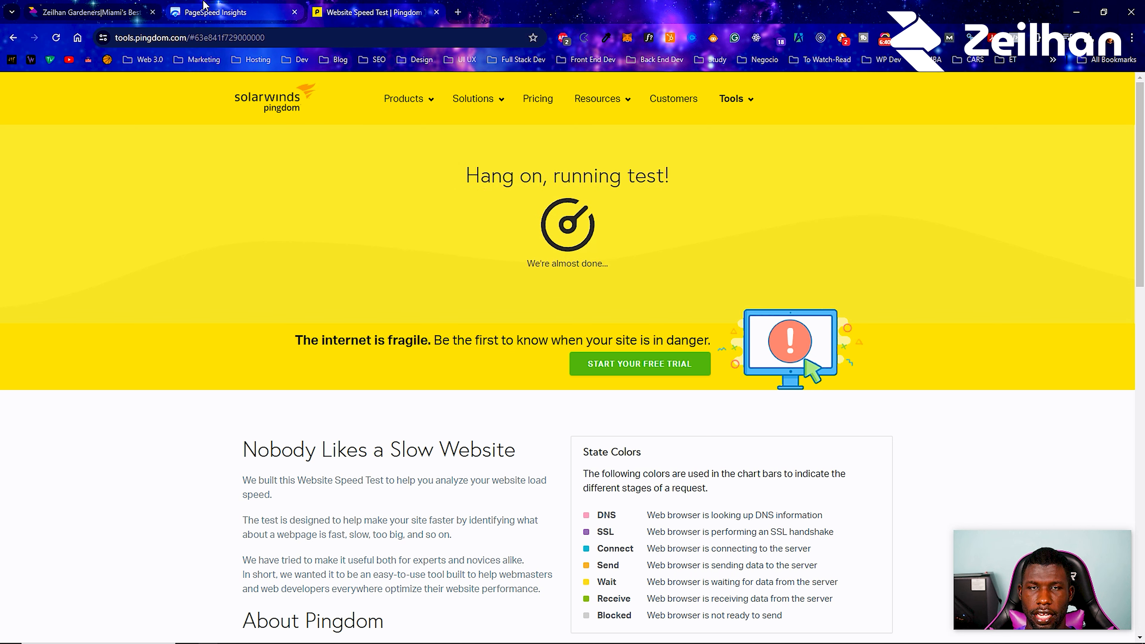
# Review the mobile PageSpeed Insights report, covering its performance metrics, diagnostics, accessibility, best practices and SEO sections.
pyautogui.click(210, 10)
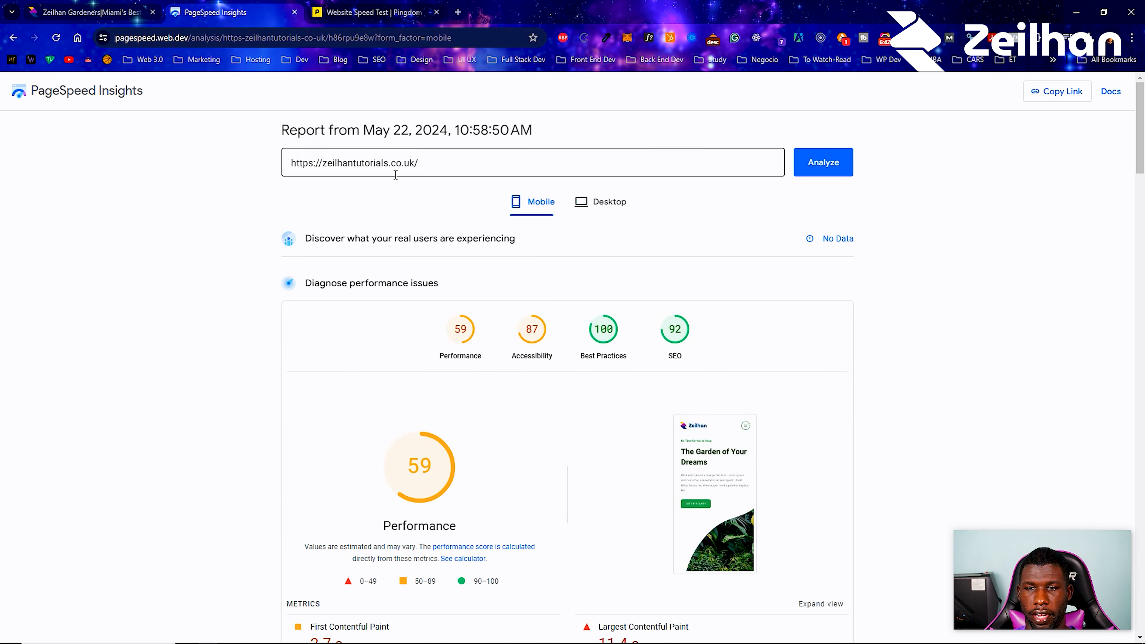
pyautogui.scroll(-2, 514, 322)
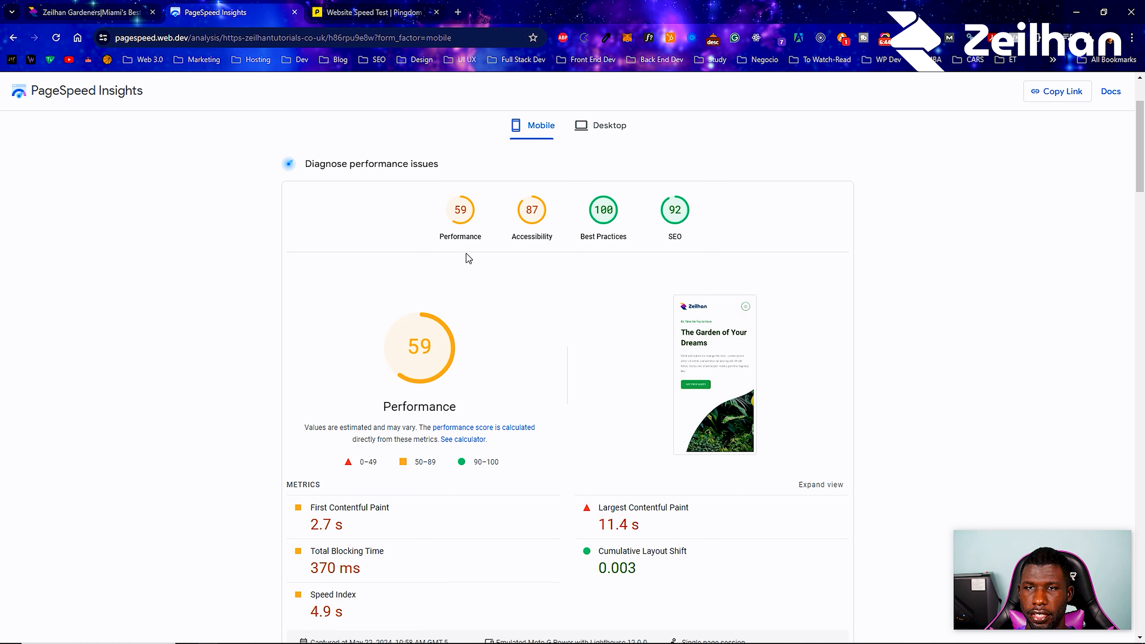
pyautogui.click(474, 231)
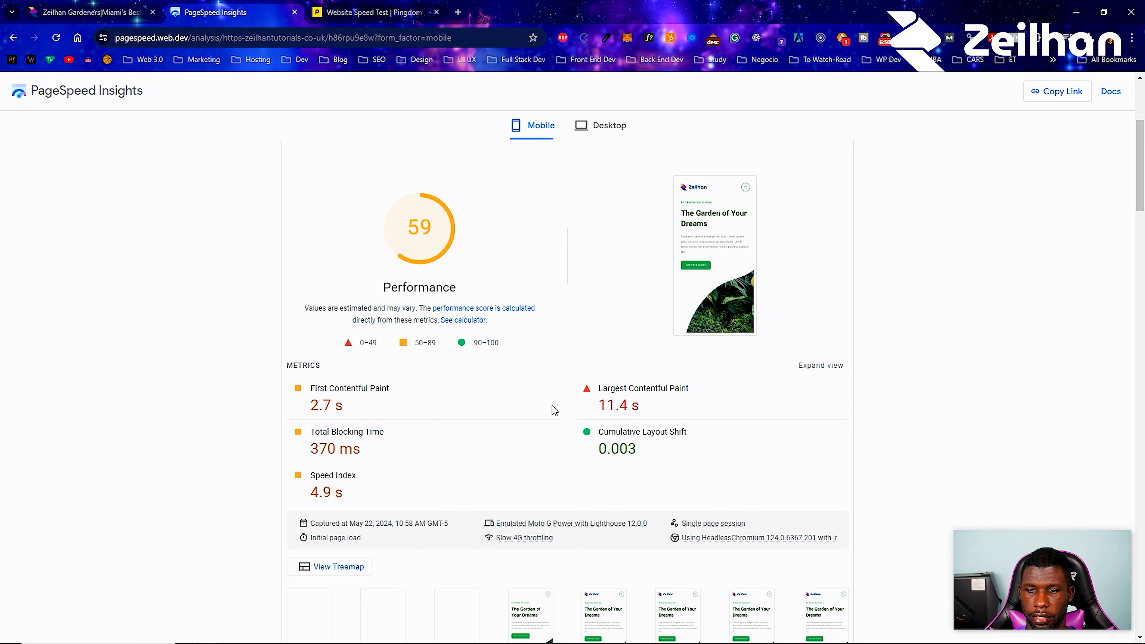
pyautogui.scroll(-10, 366, 411)
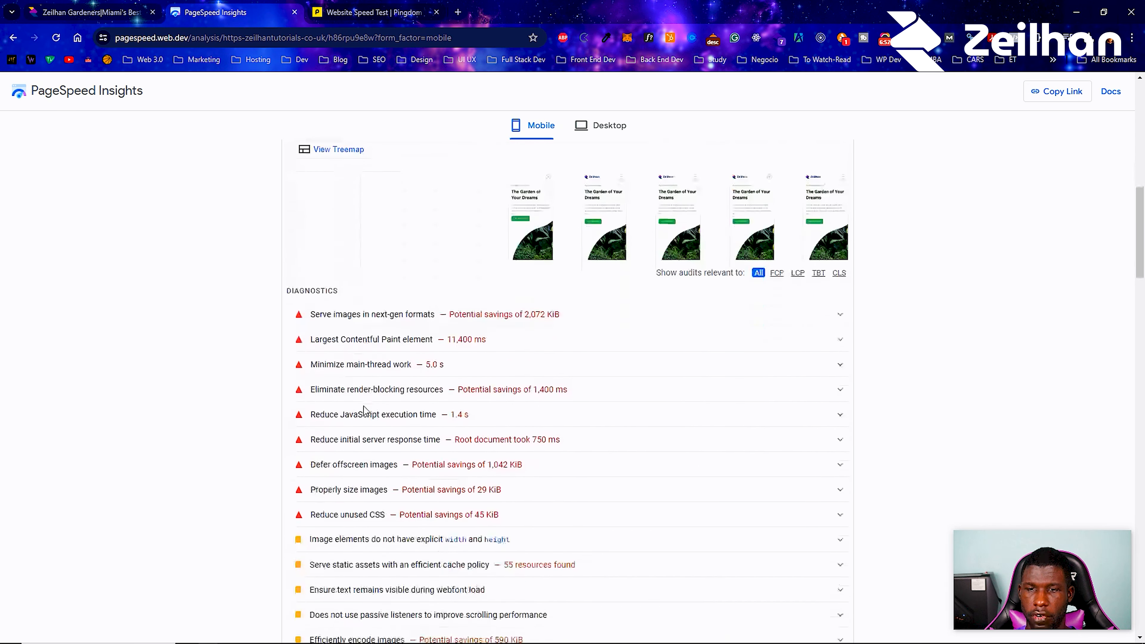
pyautogui.scroll(-15, 366, 410)
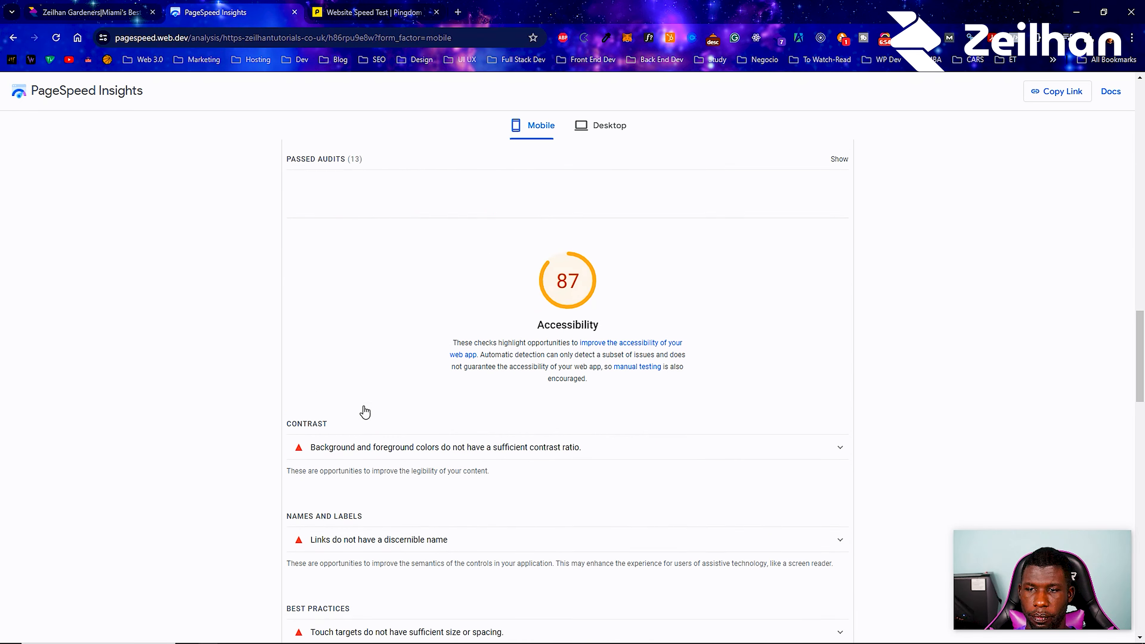
pyautogui.scroll(-6, 365, 410)
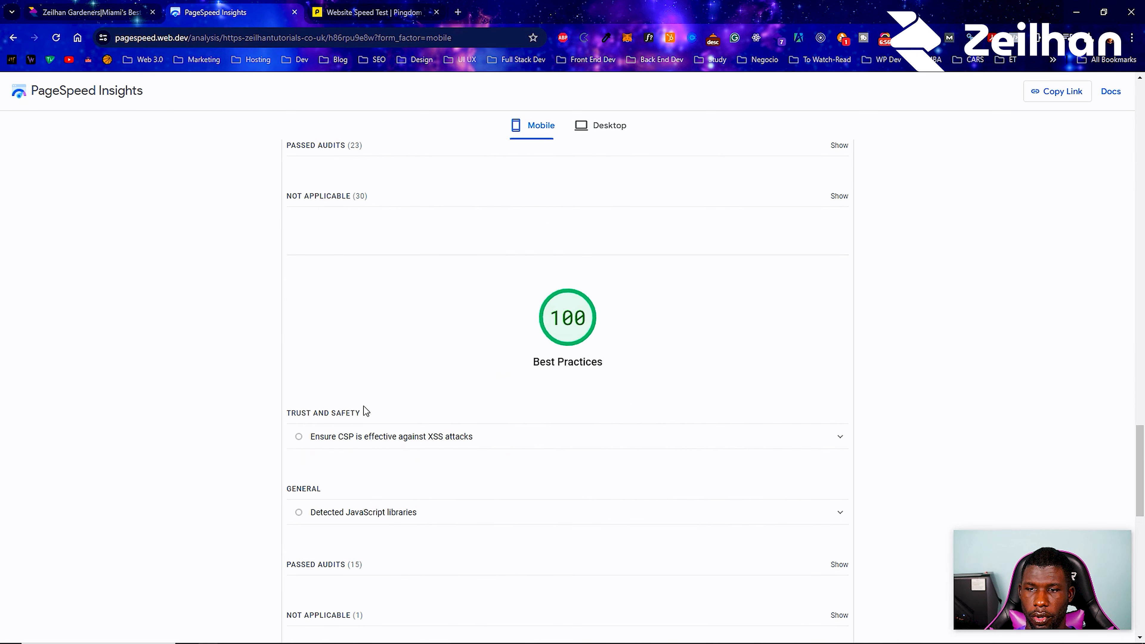
pyautogui.scroll(-8, 366, 411)
pyautogui.scroll(-4, 366, 411)
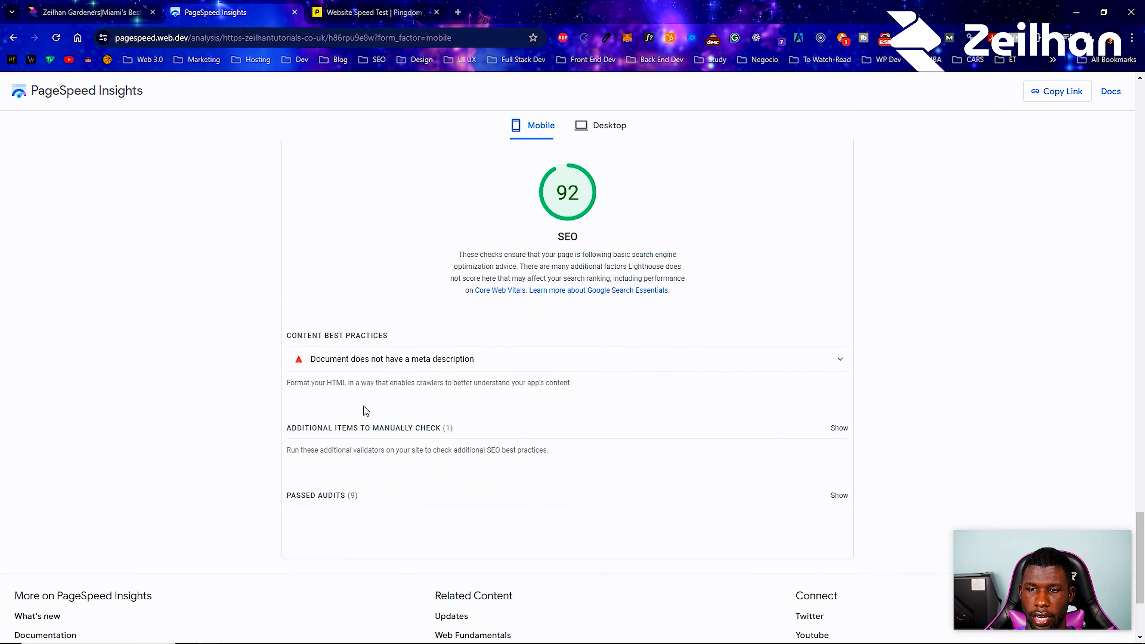
pyautogui.scroll(15, 365, 411)
pyautogui.scroll(15, 366, 409)
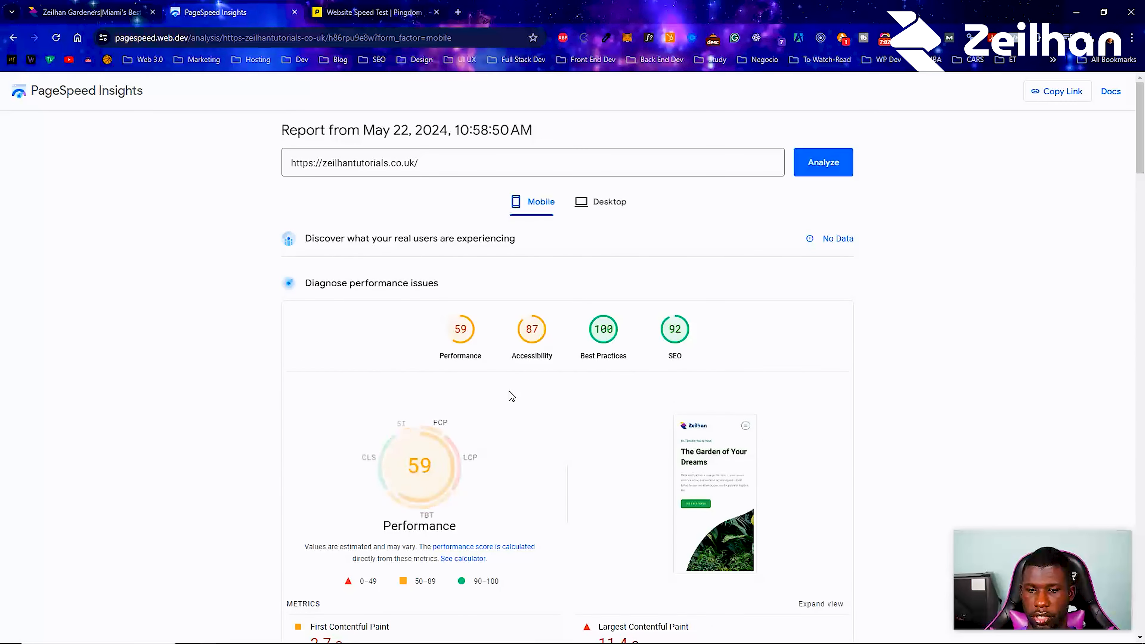
# Switch the PageSpeed Insights report to Desktop and review its metrics, diagnostics and accessibility audits.
pyautogui.click(602, 198)
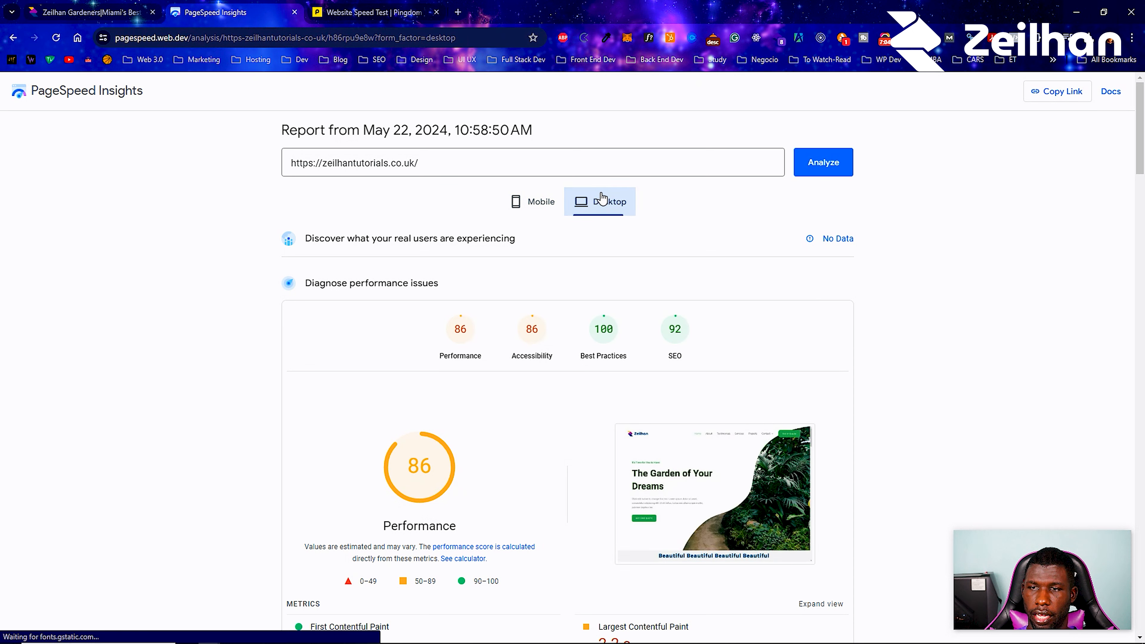
pyautogui.scroll(-4, 457, 438)
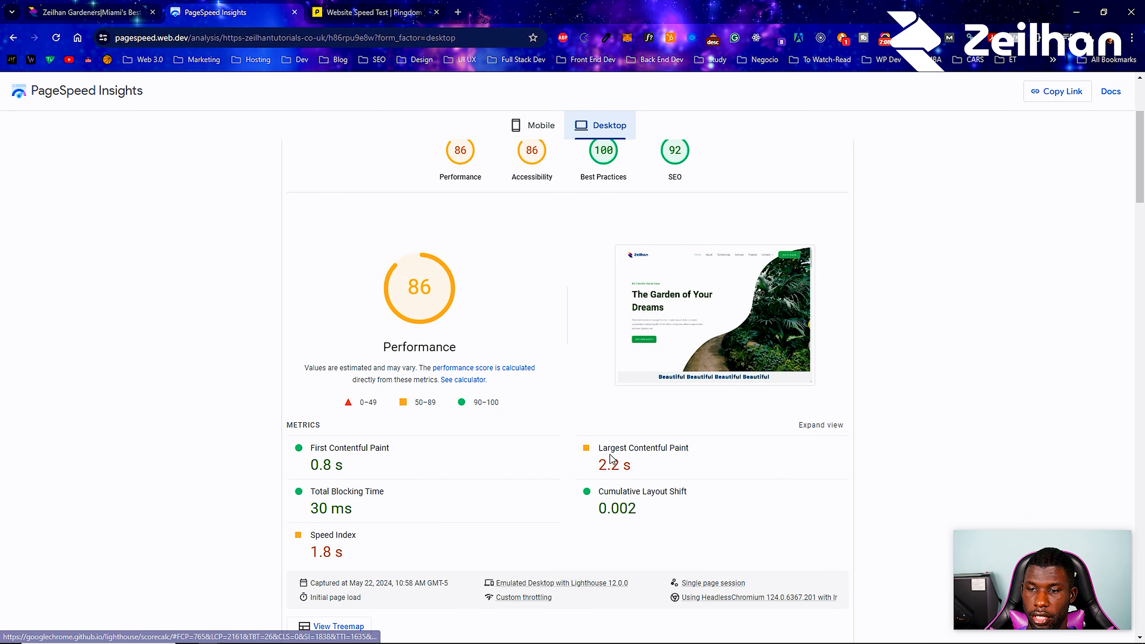
pyautogui.scroll(-18, 628, 487)
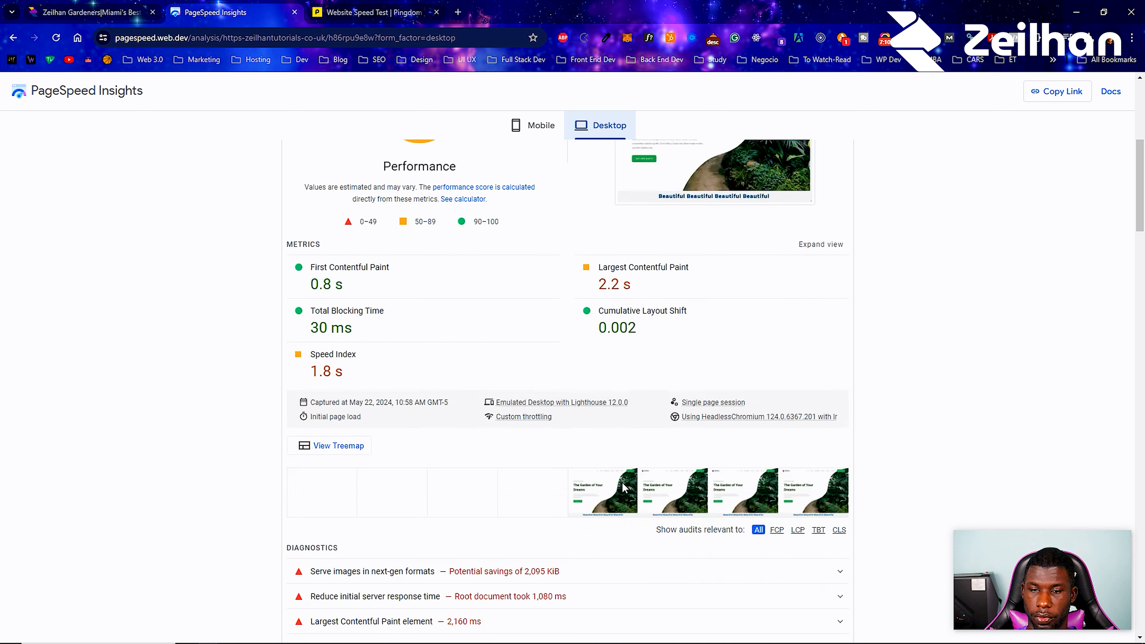
pyautogui.scroll(-15, 516, 432)
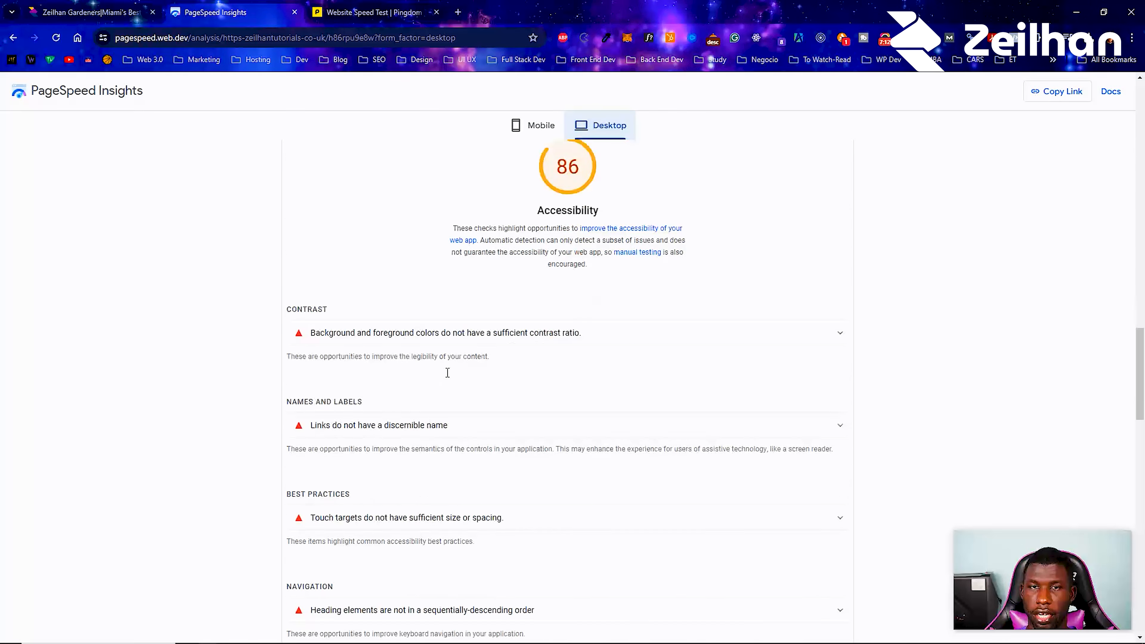
# Duplicate the browser tabs holding the PageSpeed Insights report and the Pingdom test.
pyautogui.rightClick(271, 11)
pyautogui.click(328, 131)
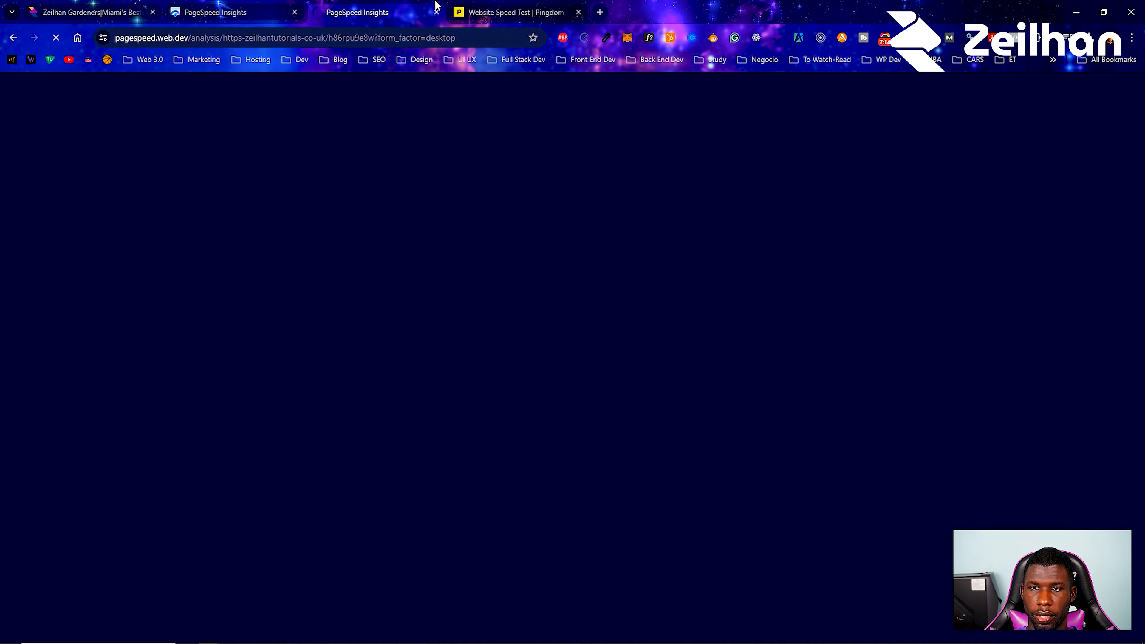
pyautogui.rightClick(461, 10)
pyautogui.click(532, 133)
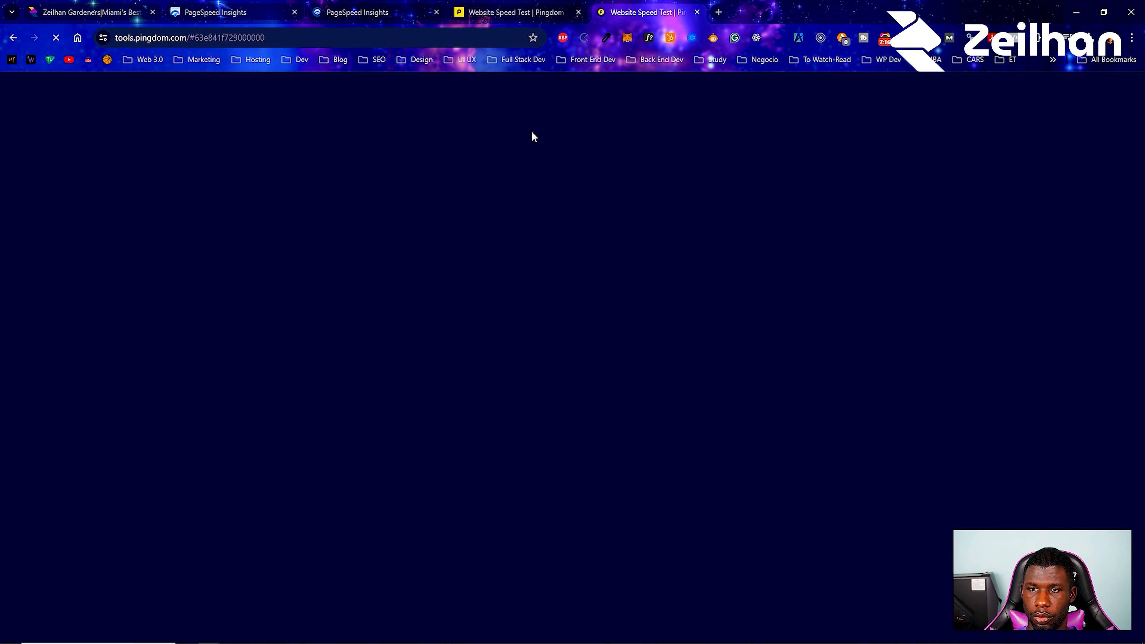
# Review the Pingdom results for grade, page size, load time, requests and improvement suggestions, and check the duplicated report tabs.
pyautogui.click(510, 7)
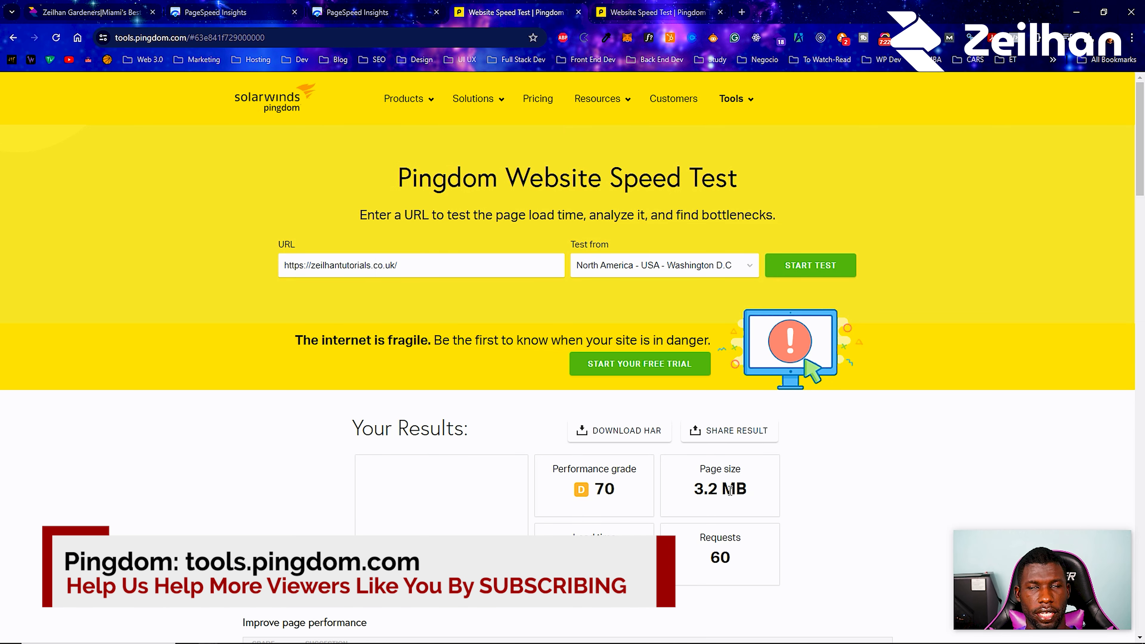
pyautogui.scroll(-2, 660, 474)
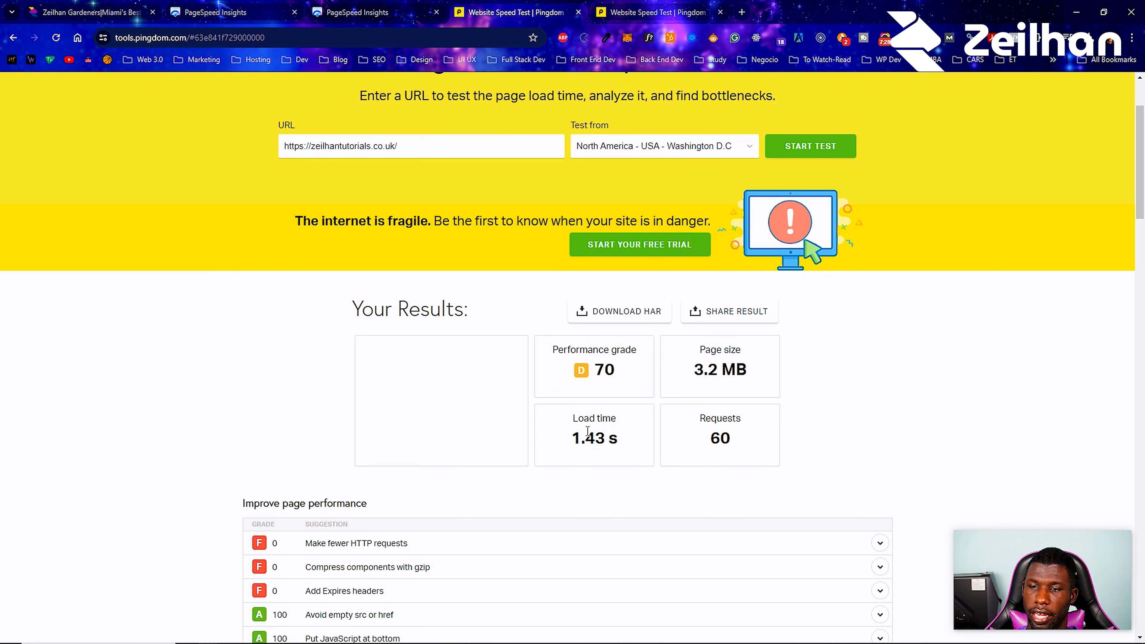
pyautogui.scroll(-4, 588, 431)
pyautogui.scroll(-12, 319, 318)
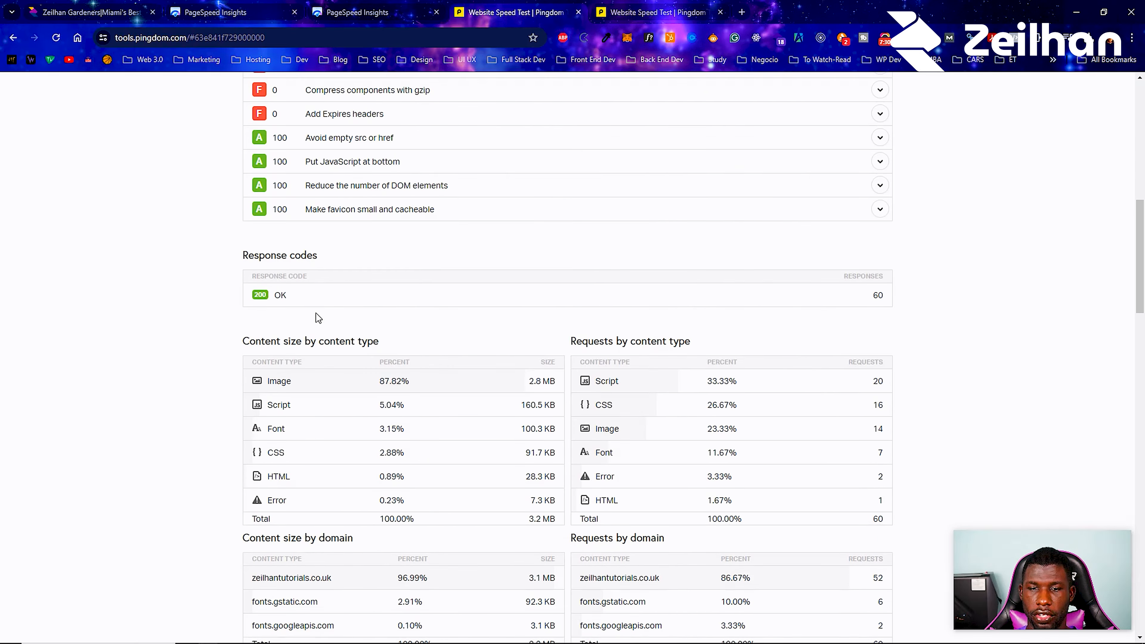
pyautogui.scroll(16, 317, 318)
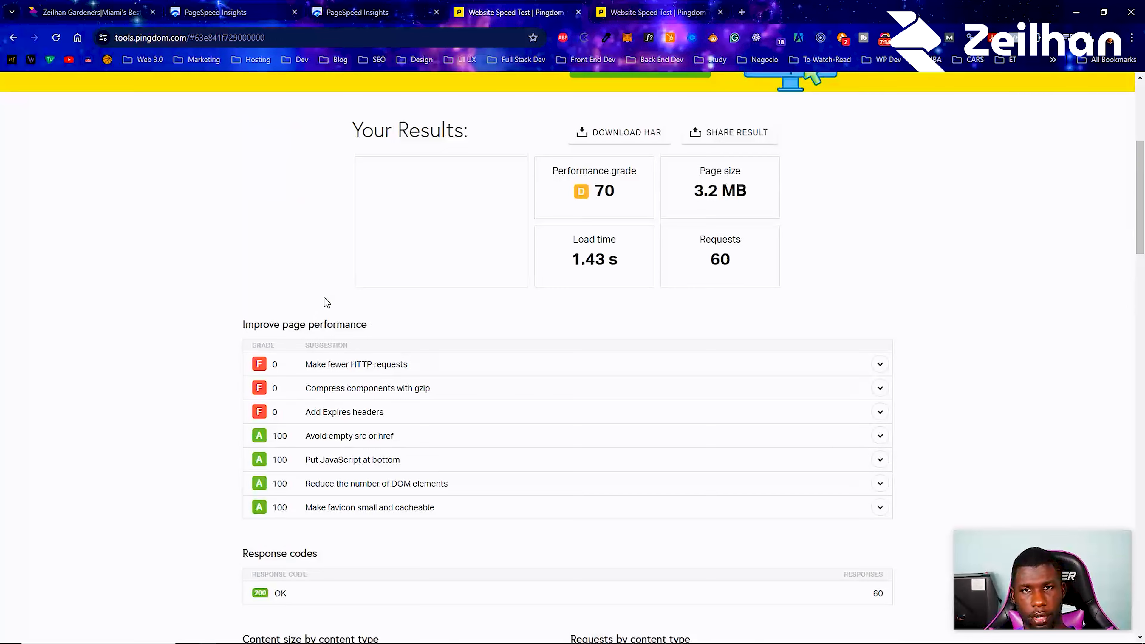
pyautogui.scroll(5, 396, 294)
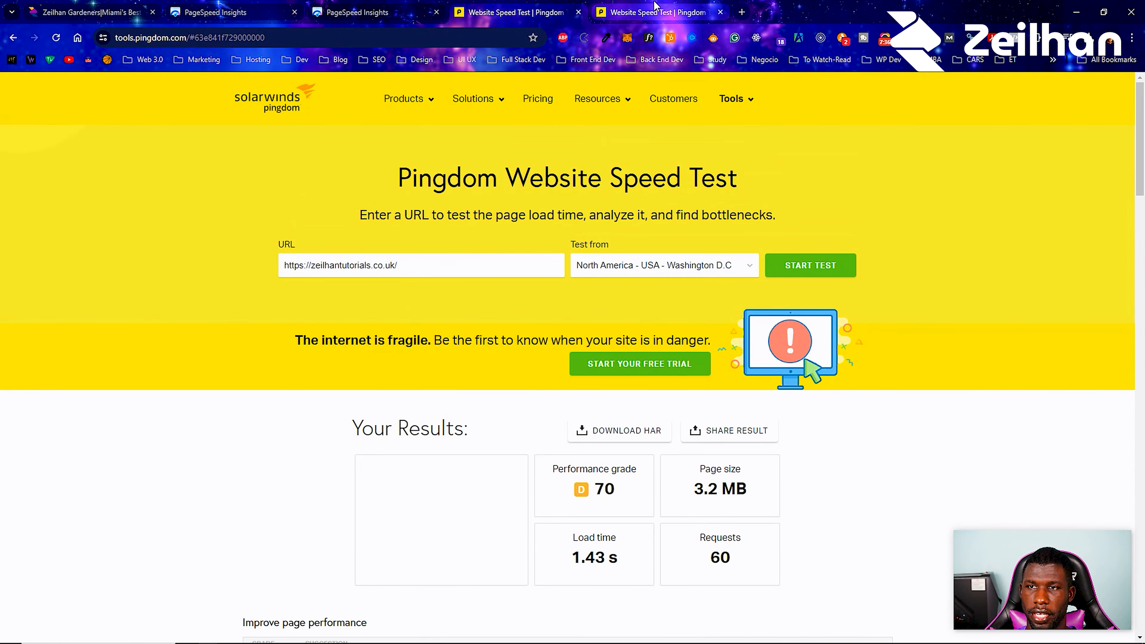
pyautogui.click(654, 5)
pyautogui.click(433, 12)
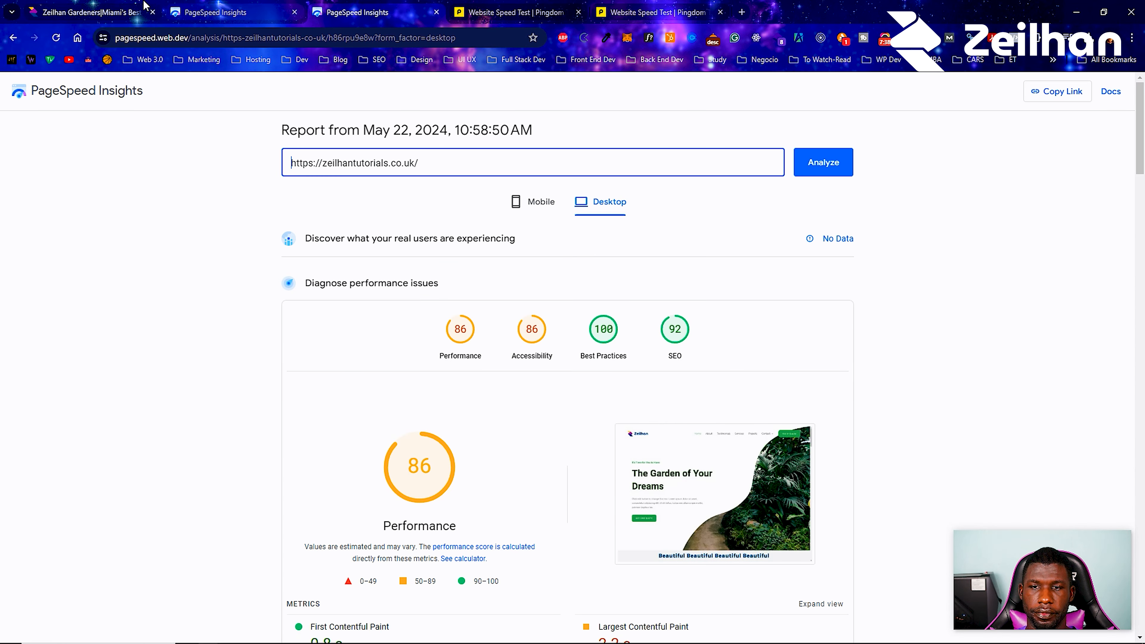
# Return to the Zeilhan Gardeners site and open the WordPress page for adding new plugins.
pyautogui.click(95, 14)
pyautogui.moveTo(92, 83)
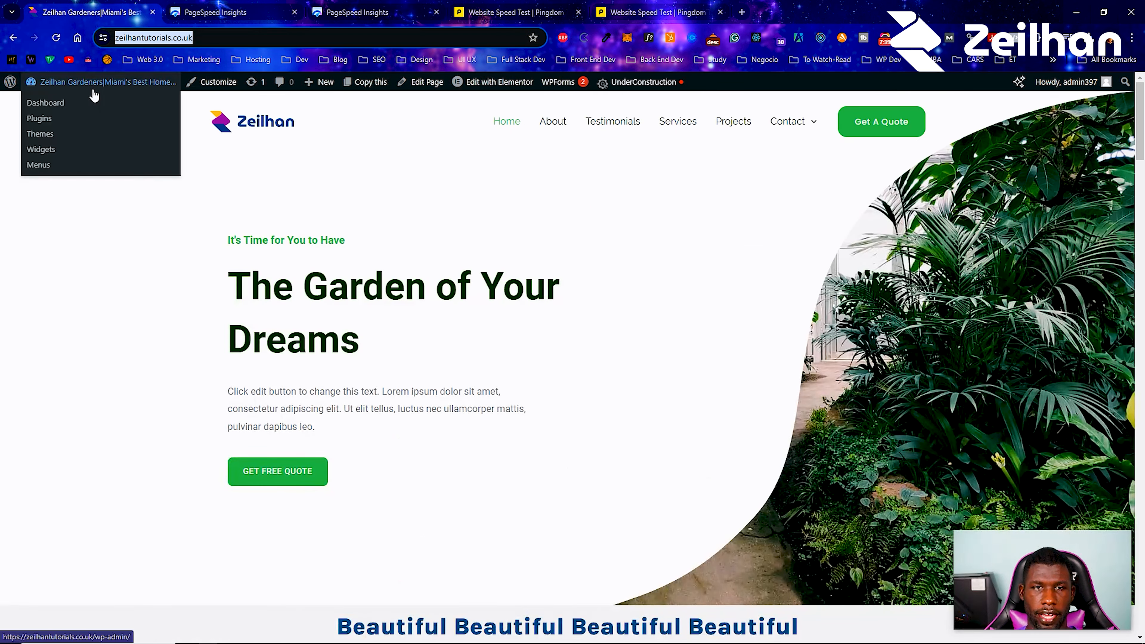
pyautogui.click(67, 103)
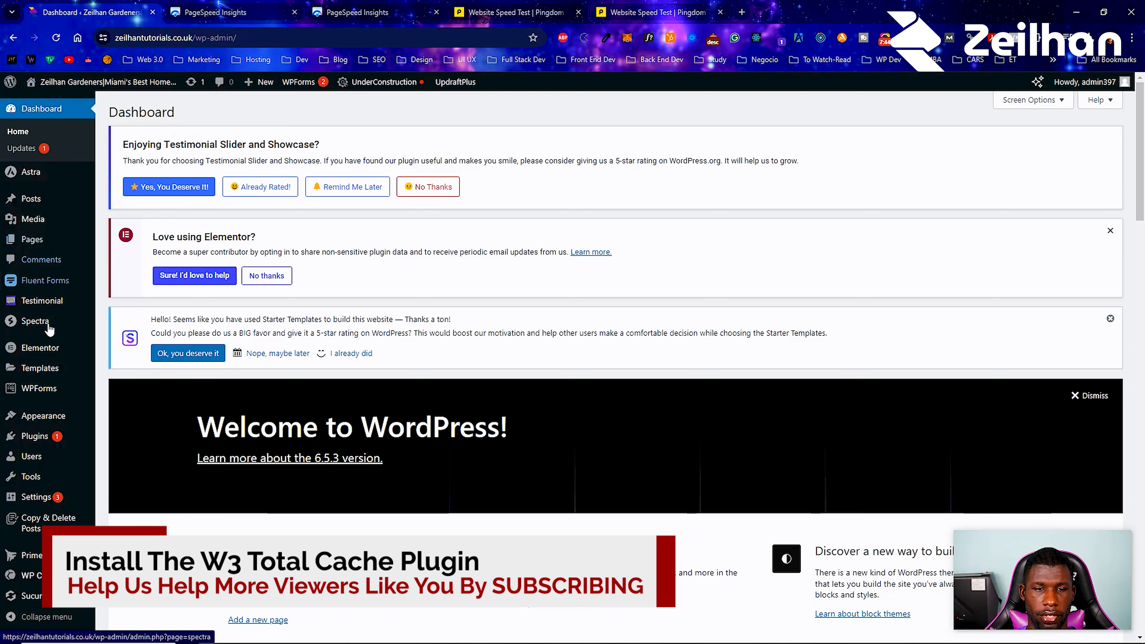
pyautogui.moveTo(54, 436)
pyautogui.click(134, 454)
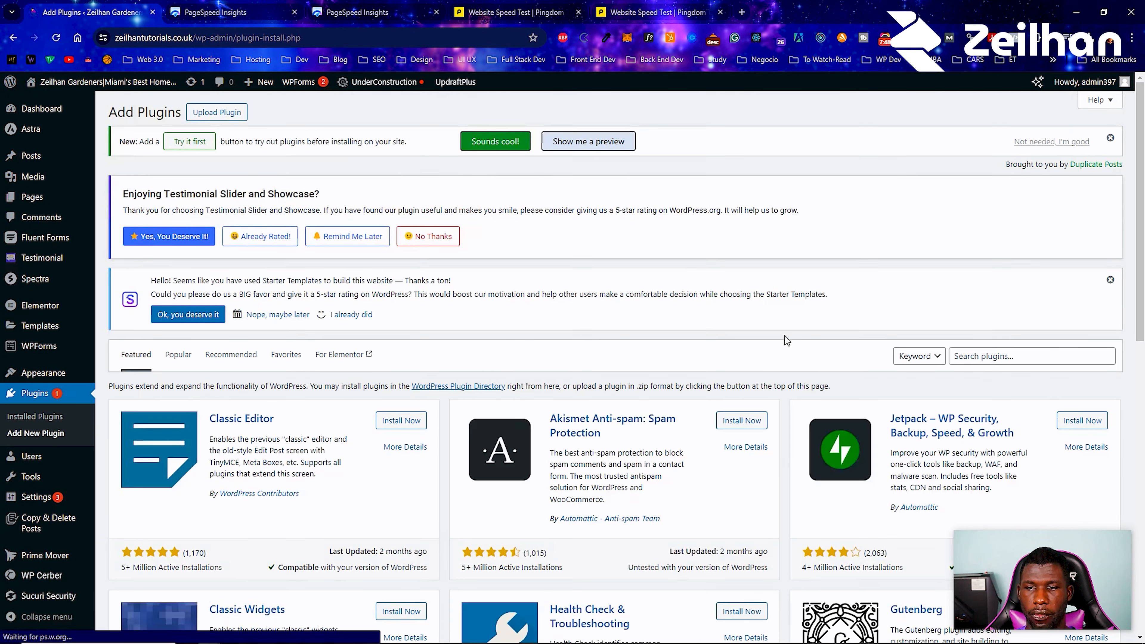
# Search the plugin directory for "w3 total cache".
pyautogui.click(1091, 353)
pyautogui.write('w')
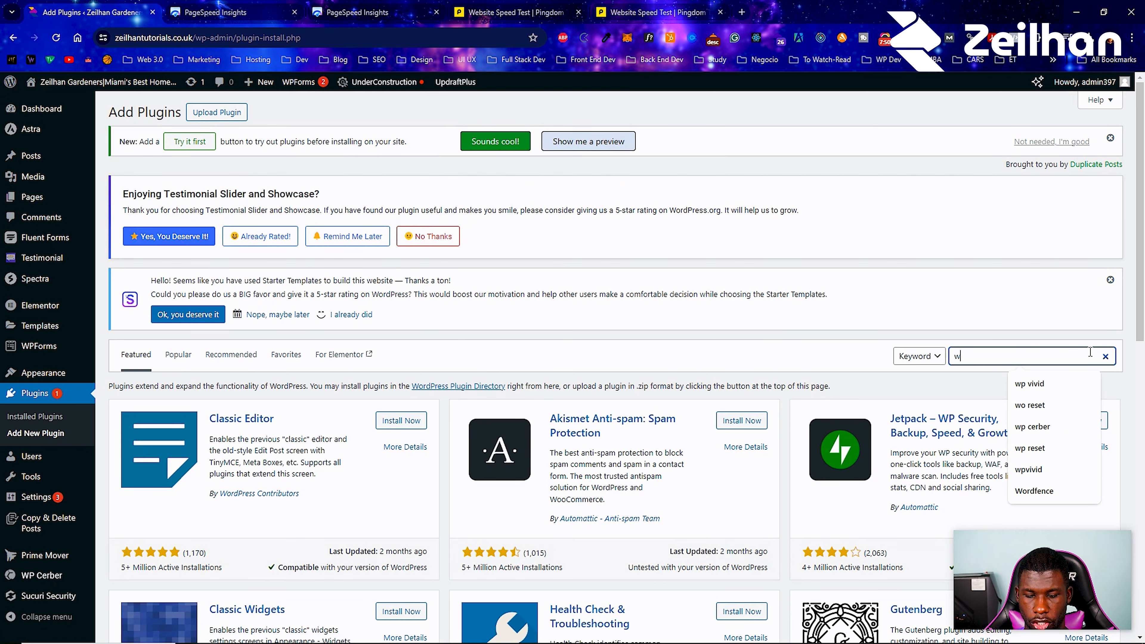
pyautogui.write('3 total caxc')
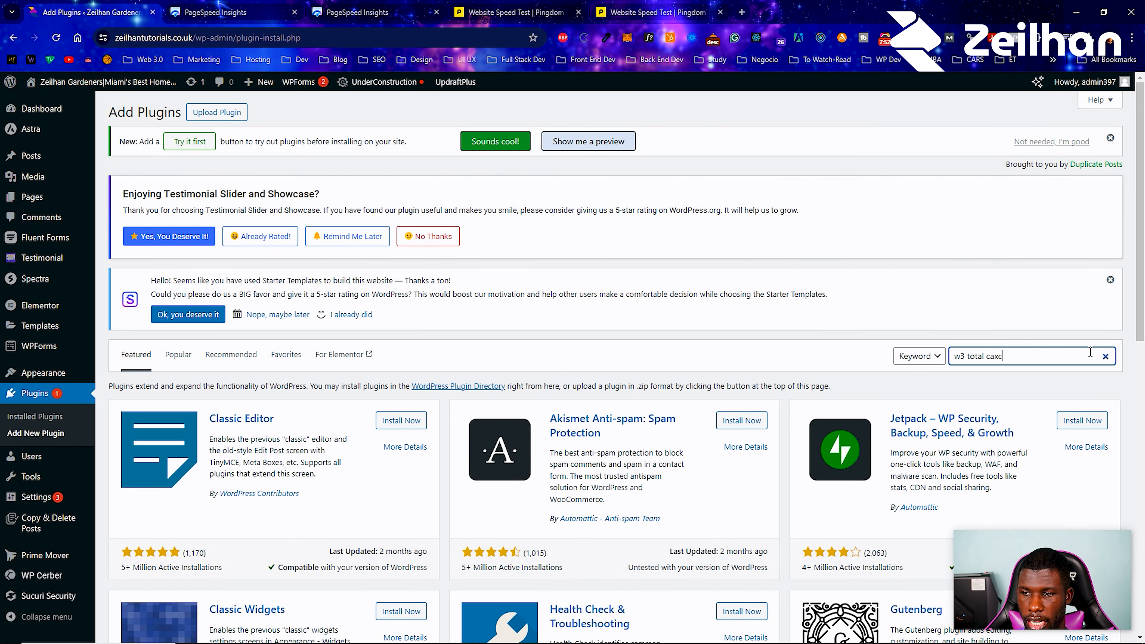
pyautogui.press('BackSpace')
pyautogui.press('BackSpace')
pyautogui.write('che')
# Install and activate the W3 Total Cache plugin.
pyautogui.scroll(-4, 455, 325)
pyautogui.click(410, 245)
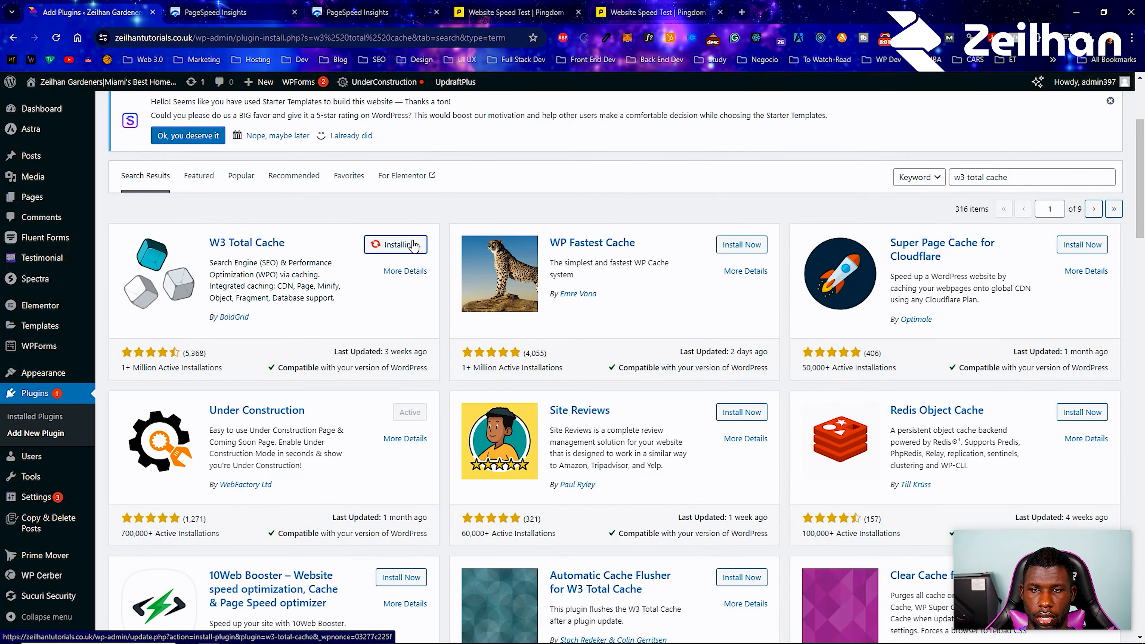
pyautogui.click(407, 246)
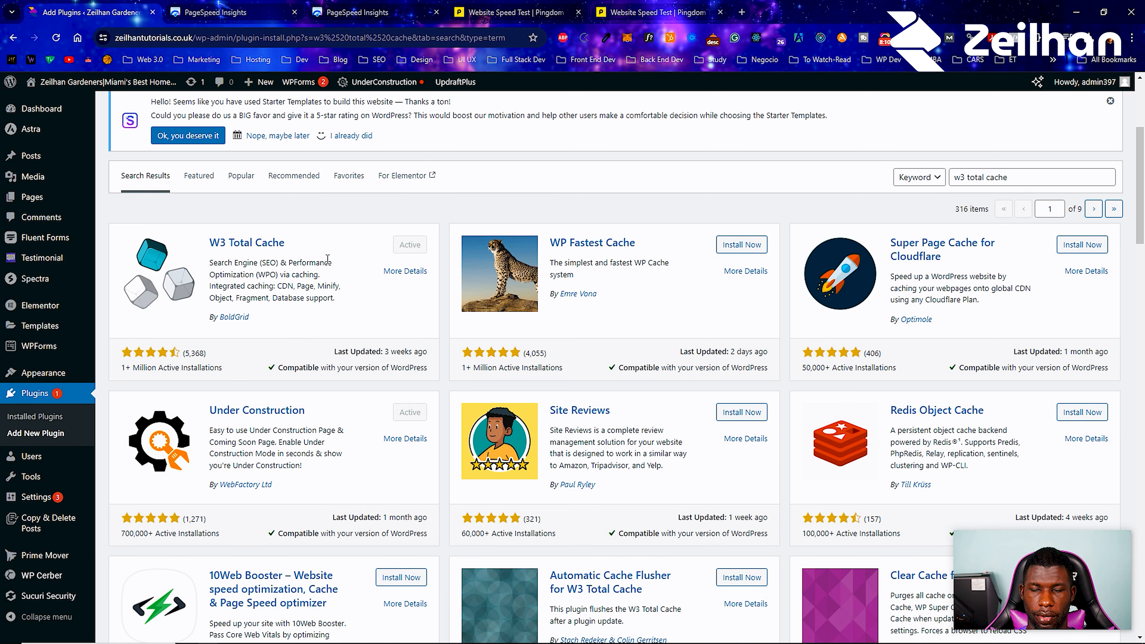
# Reload the plugins page, open W3 Total Cache's setup guide and accept its usage data collection to start the guide.
pyautogui.click(55, 38)
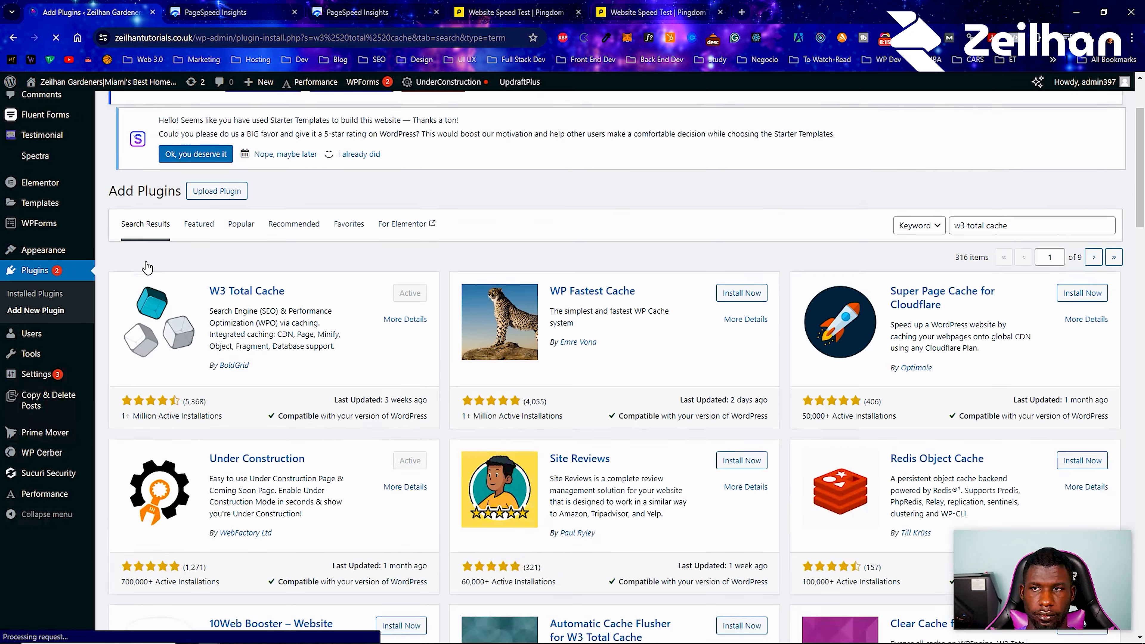
pyautogui.scroll(-4, 147, 316)
pyautogui.moveTo(55, 571)
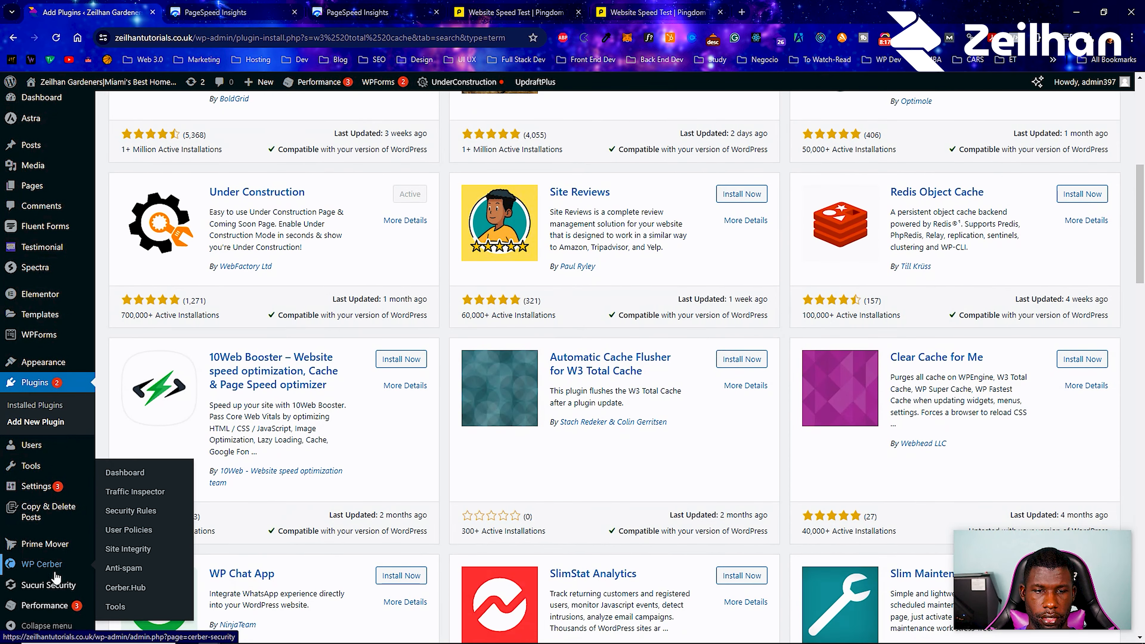
pyautogui.moveTo(45, 606)
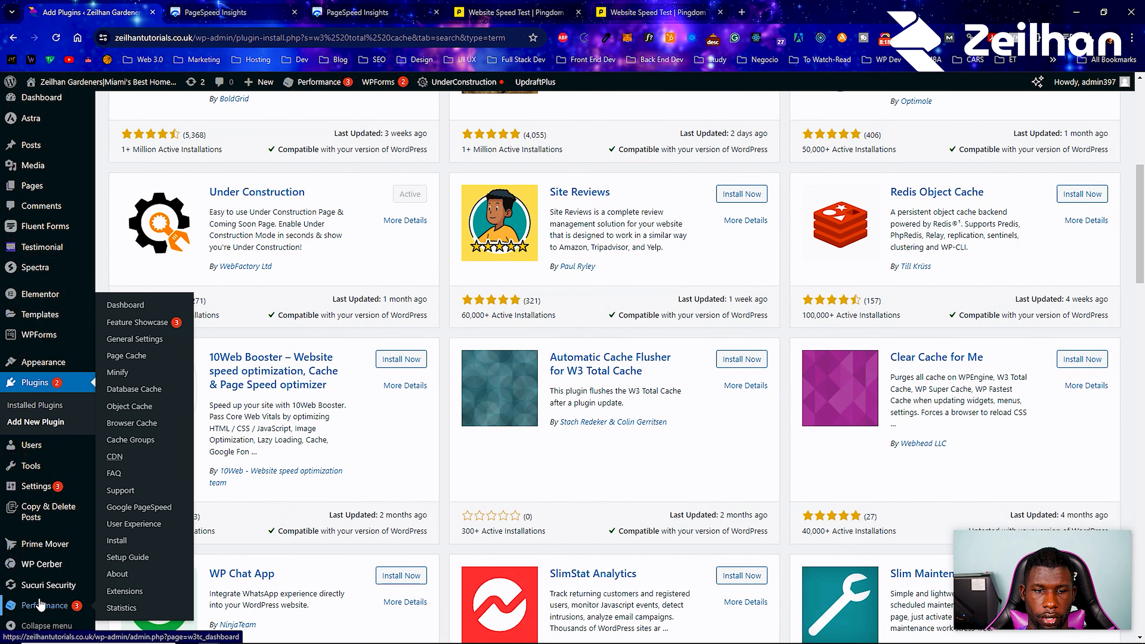
pyautogui.click(128, 306)
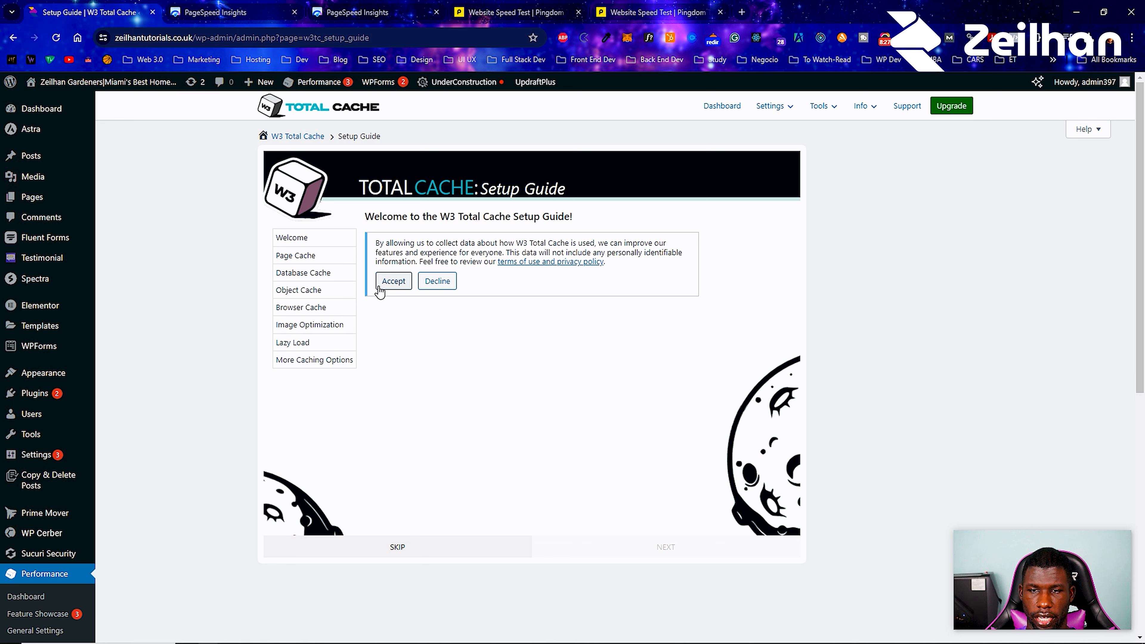
pyautogui.click(392, 281)
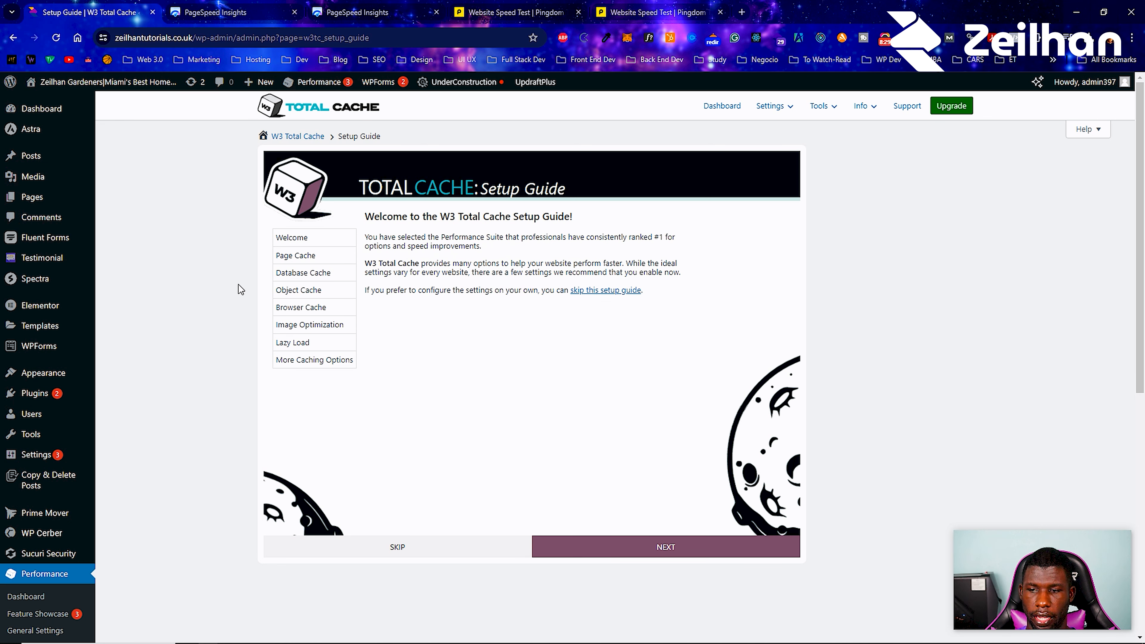
pyautogui.click(637, 547)
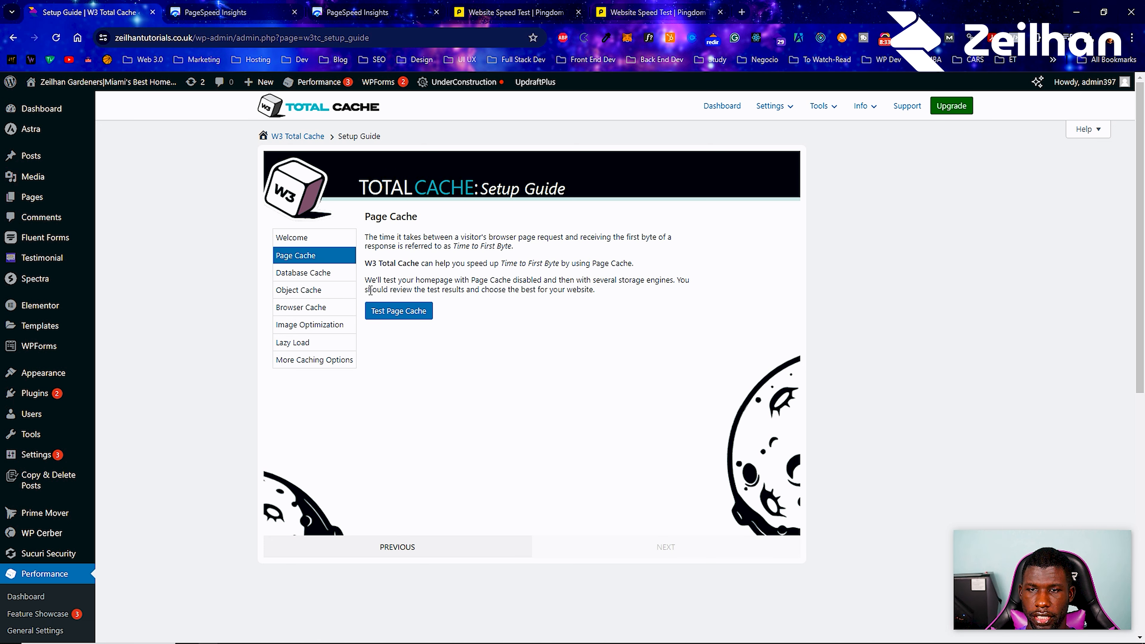
# Test the page cache, database cache and object cache in the setup guide, leaving each storage engine at None.
pyautogui.click(402, 312)
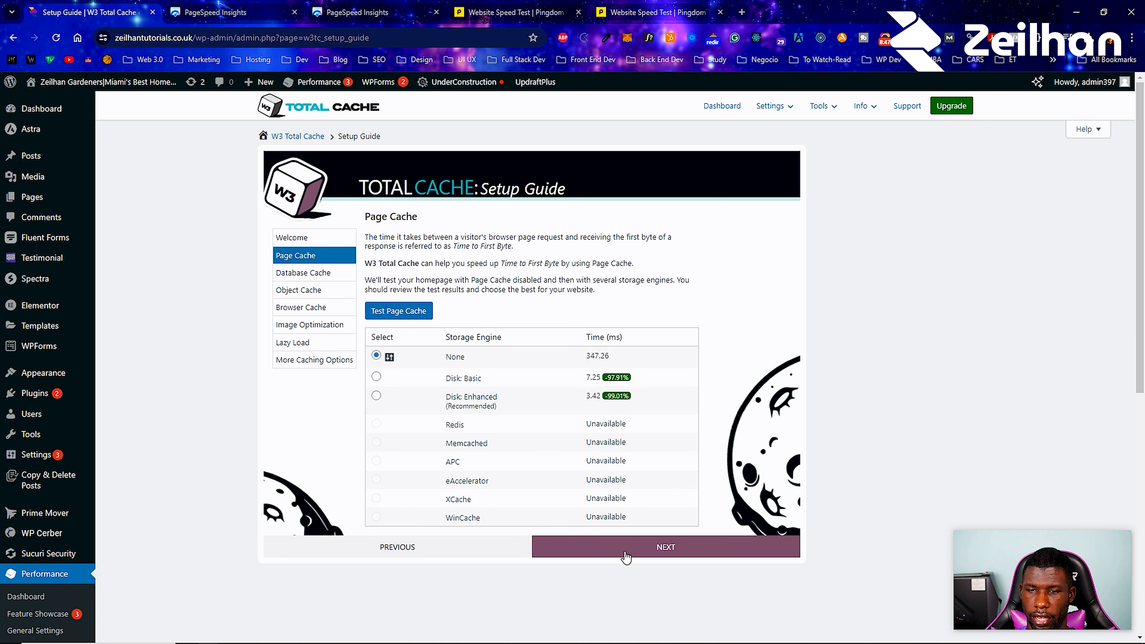
pyautogui.click(636, 552)
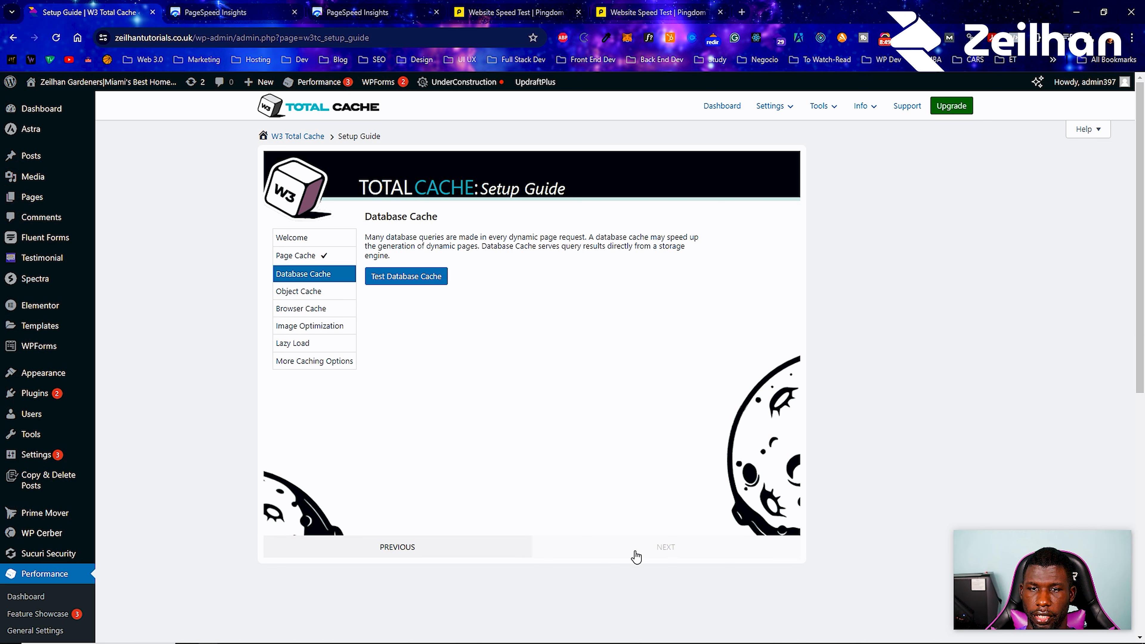
pyautogui.click(387, 281)
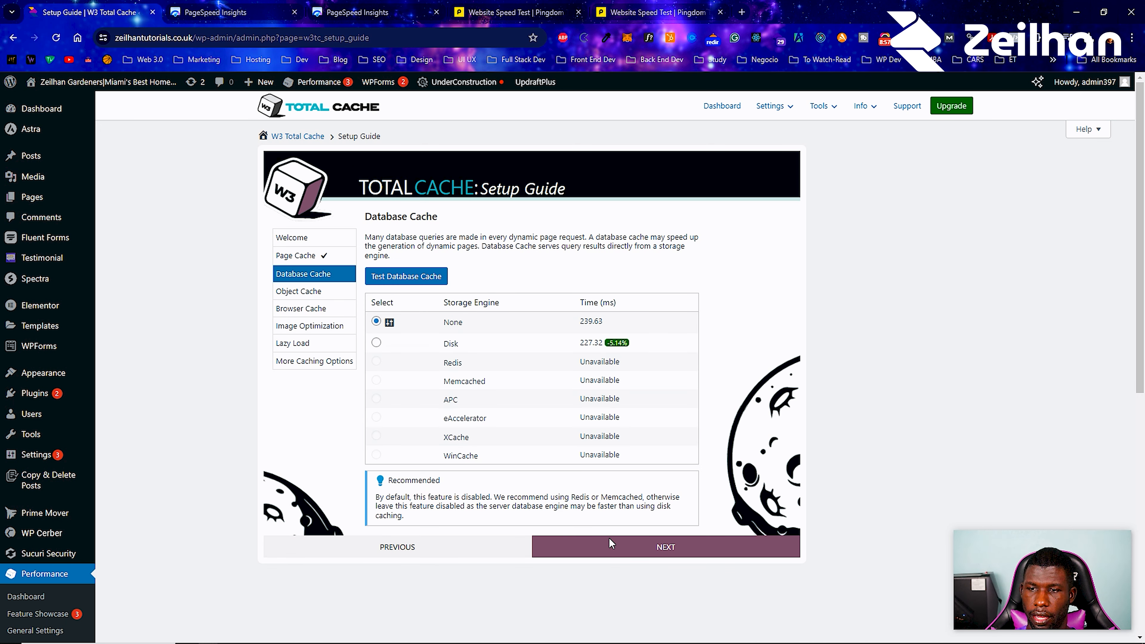
pyautogui.click(618, 556)
pyautogui.click(406, 281)
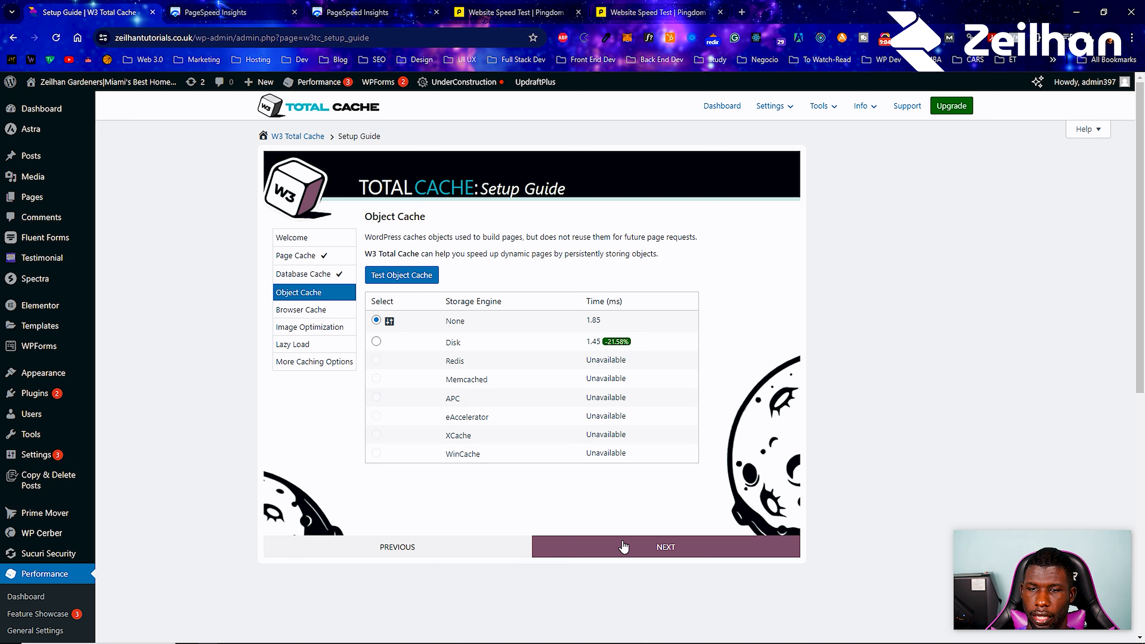
pyautogui.click(622, 546)
# Test and enable the browser cache, enable the WebP converter and Lazy Load Images, and finish the setup guide.
pyautogui.click(383, 347)
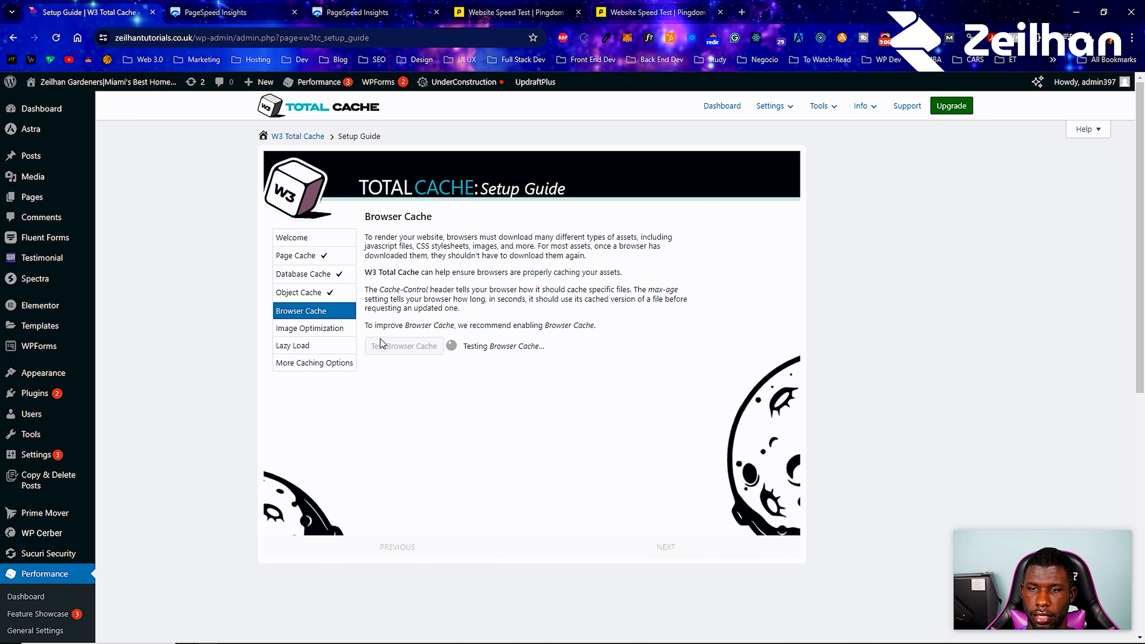
pyautogui.click(620, 556)
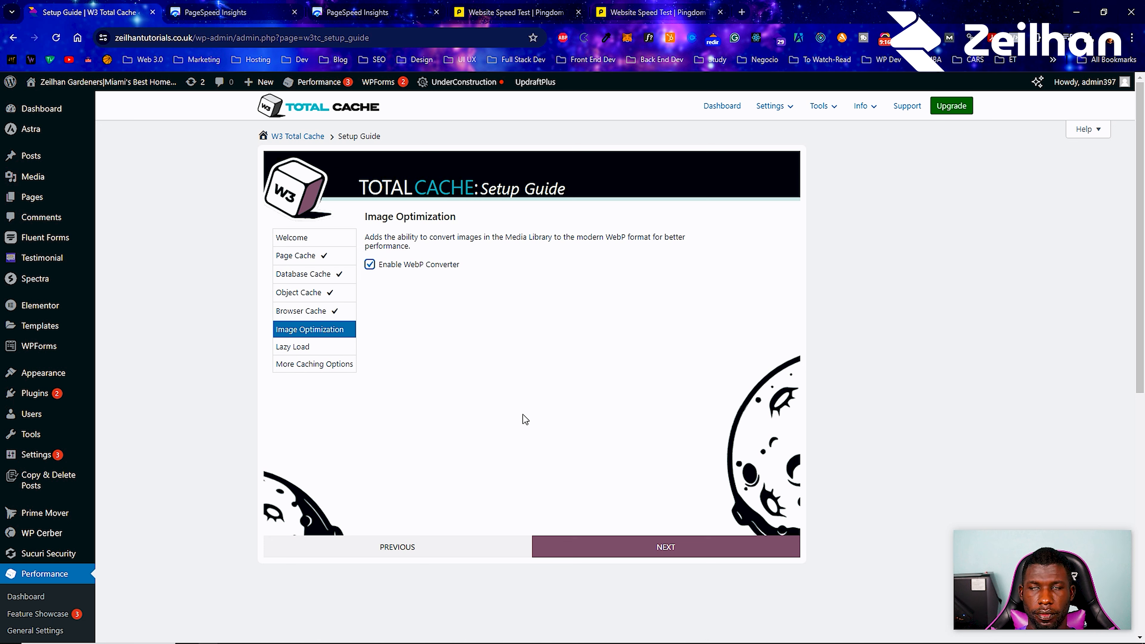
pyautogui.click(589, 546)
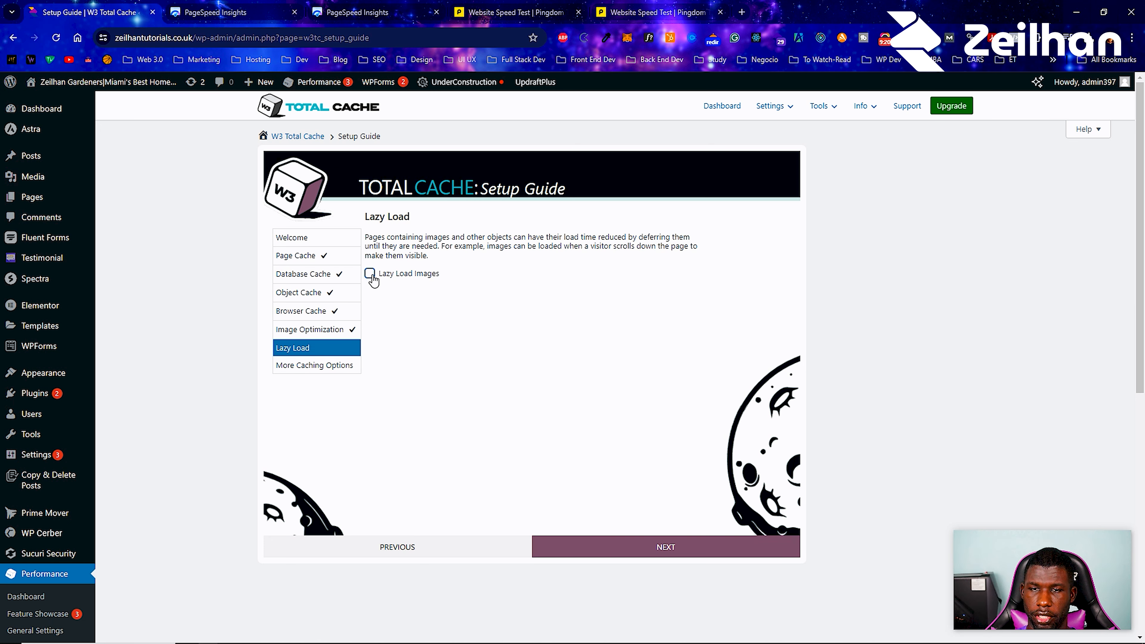
pyautogui.click(596, 546)
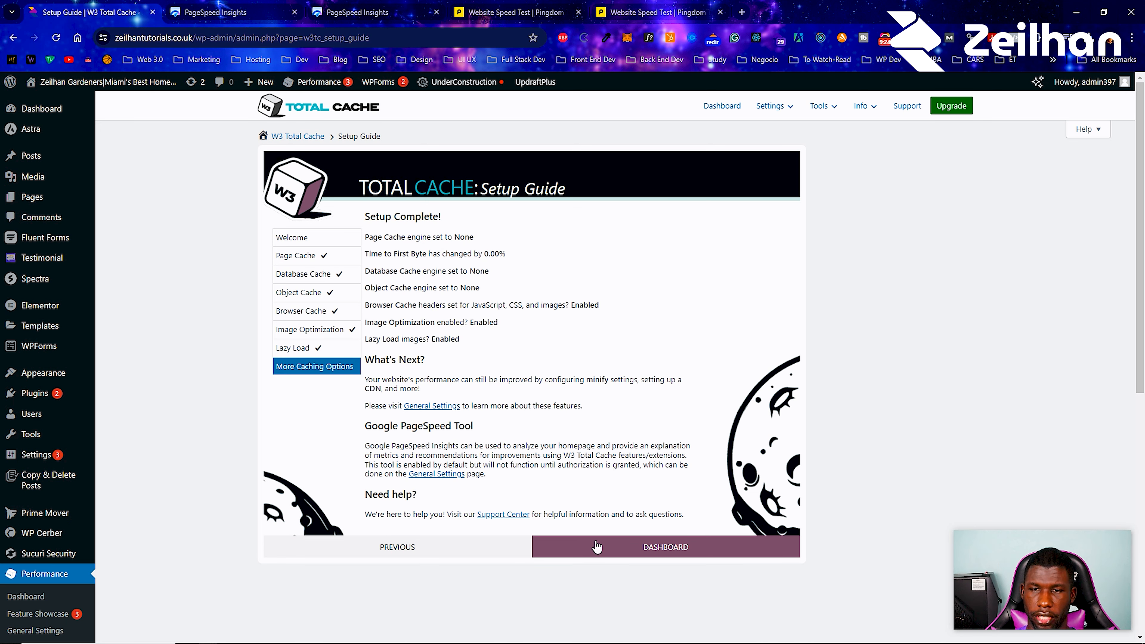
pyautogui.click(597, 546)
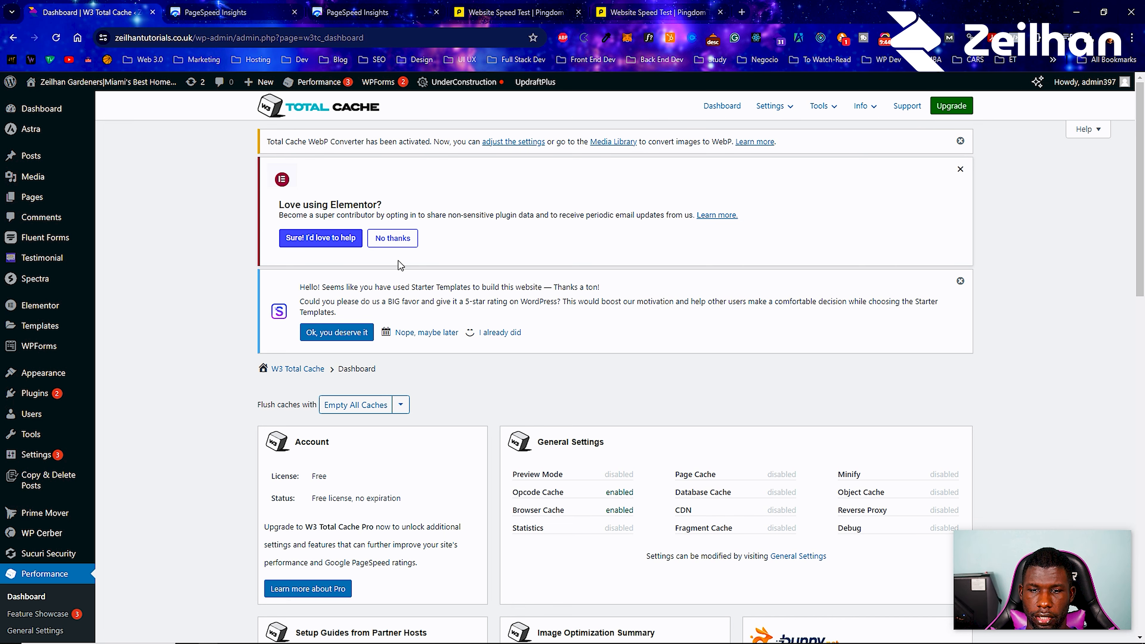
# Open W3 Total Cache's general settings and enable Page Cache with the Disk: Enhanced method.
pyautogui.scroll(-6, 401, 265)
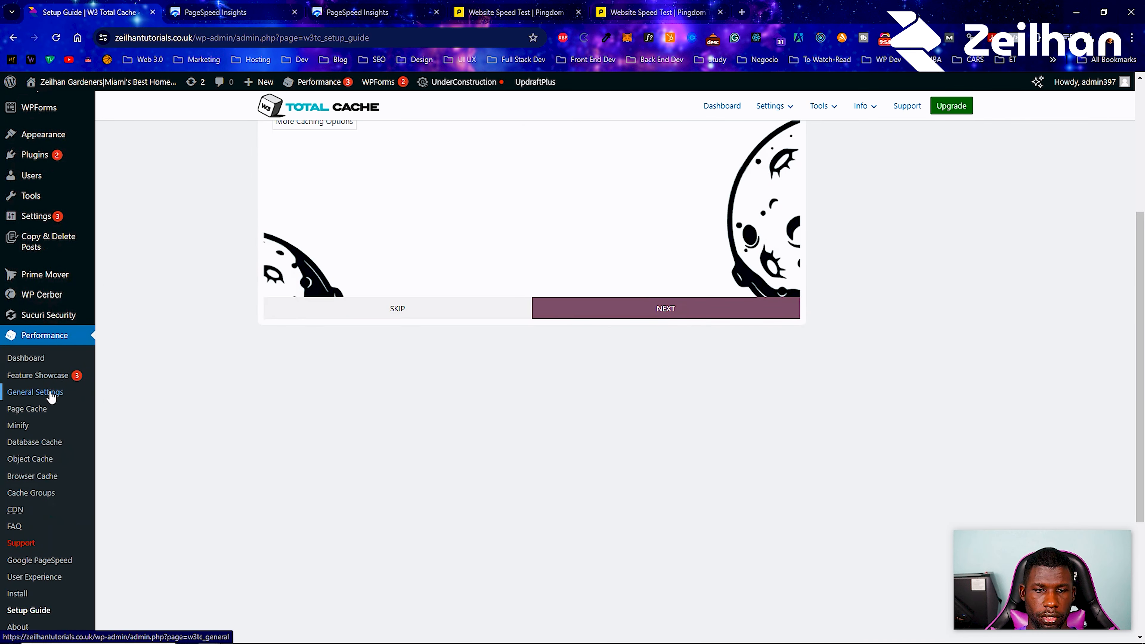
pyautogui.click(78, 387)
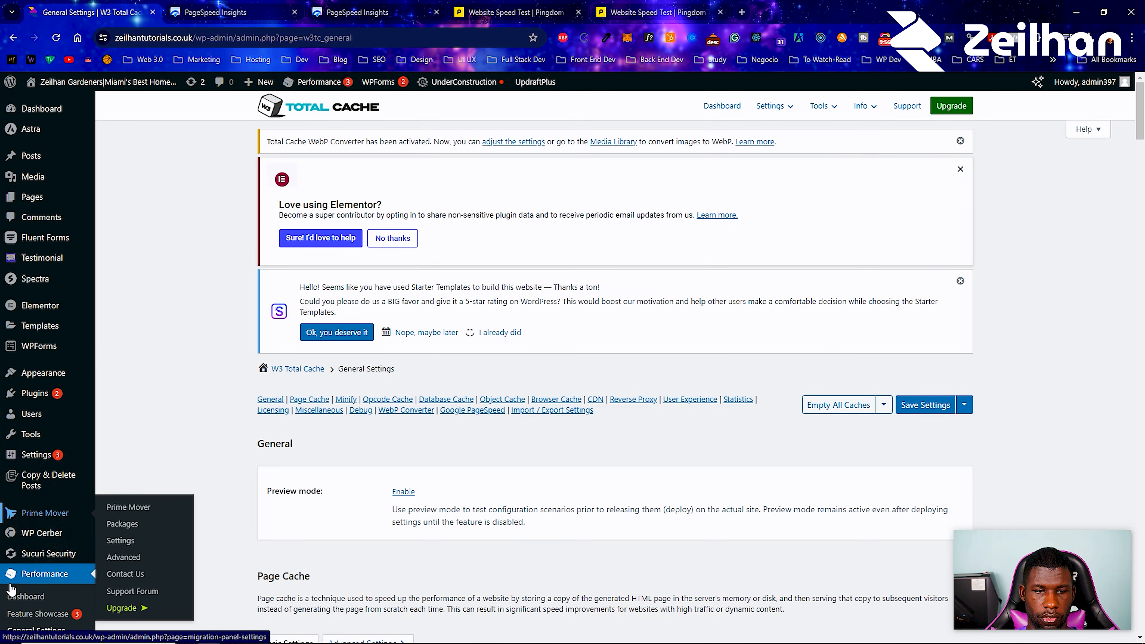
pyautogui.scroll(-1, 442, 286)
pyautogui.scroll(-6, 442, 287)
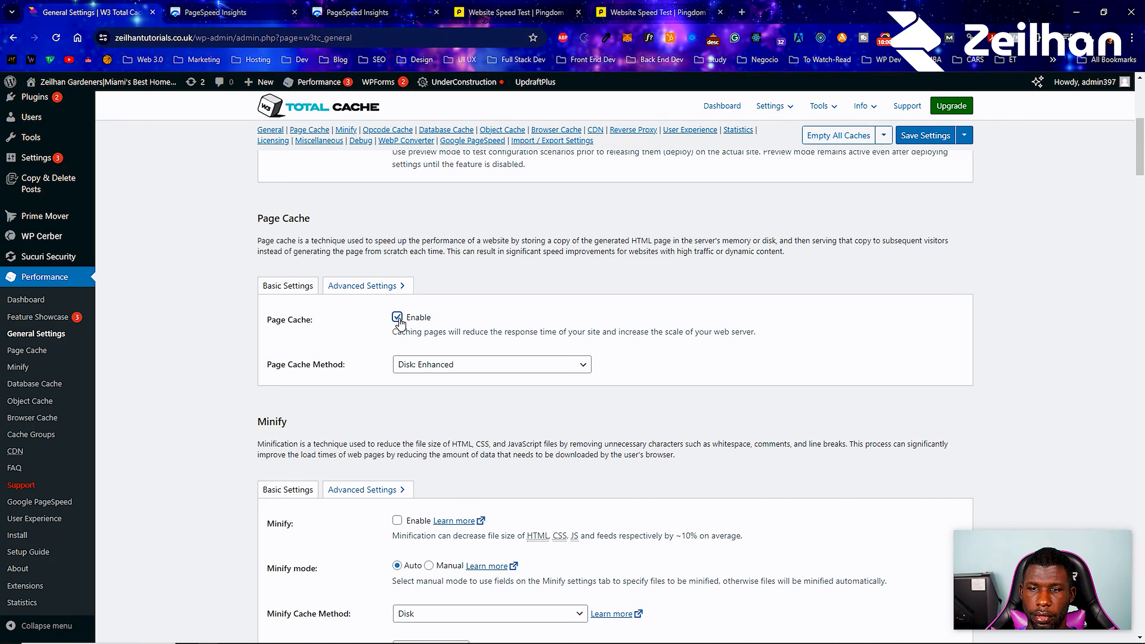
pyautogui.click(416, 364)
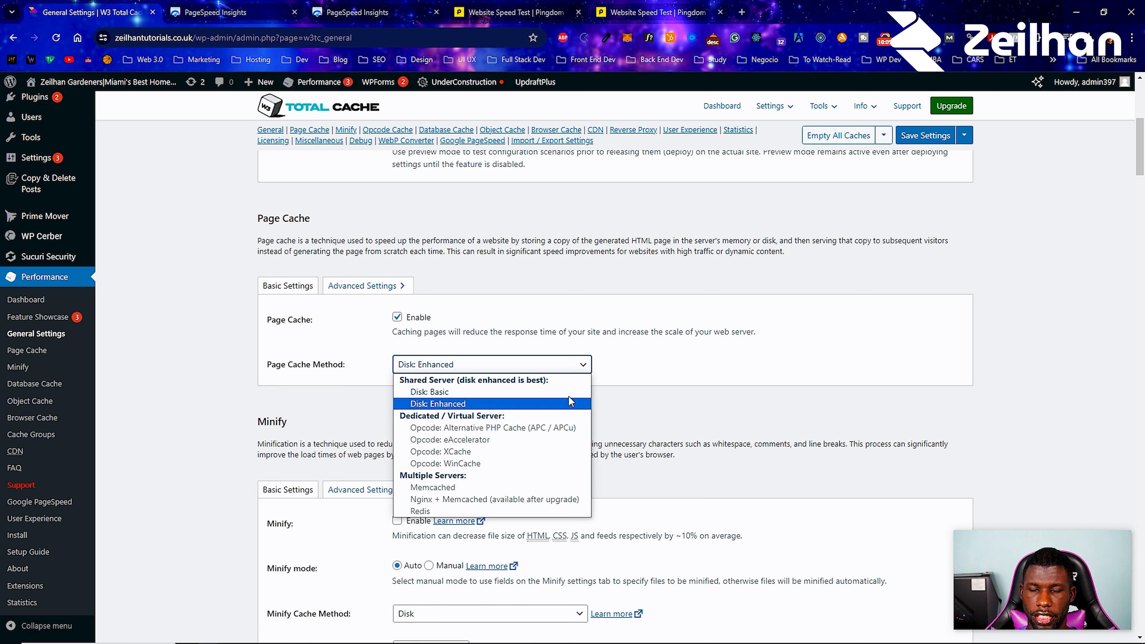
pyautogui.click(662, 422)
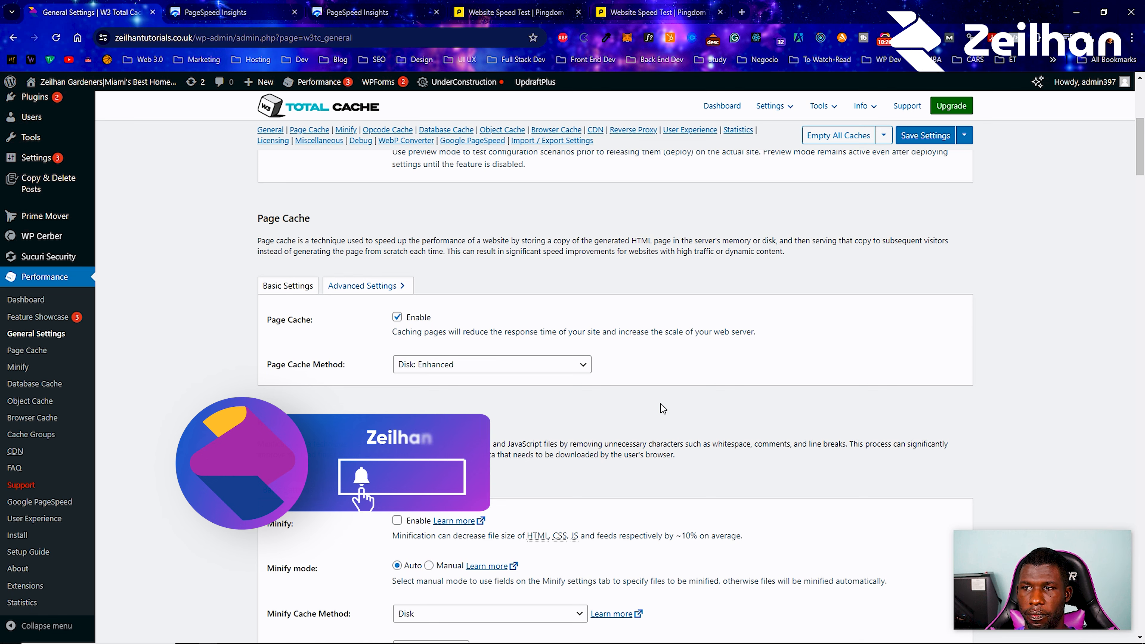
# Enable Minify in the general settings with Auto mode and close its minification notice.
pyautogui.scroll(-5, 651, 413)
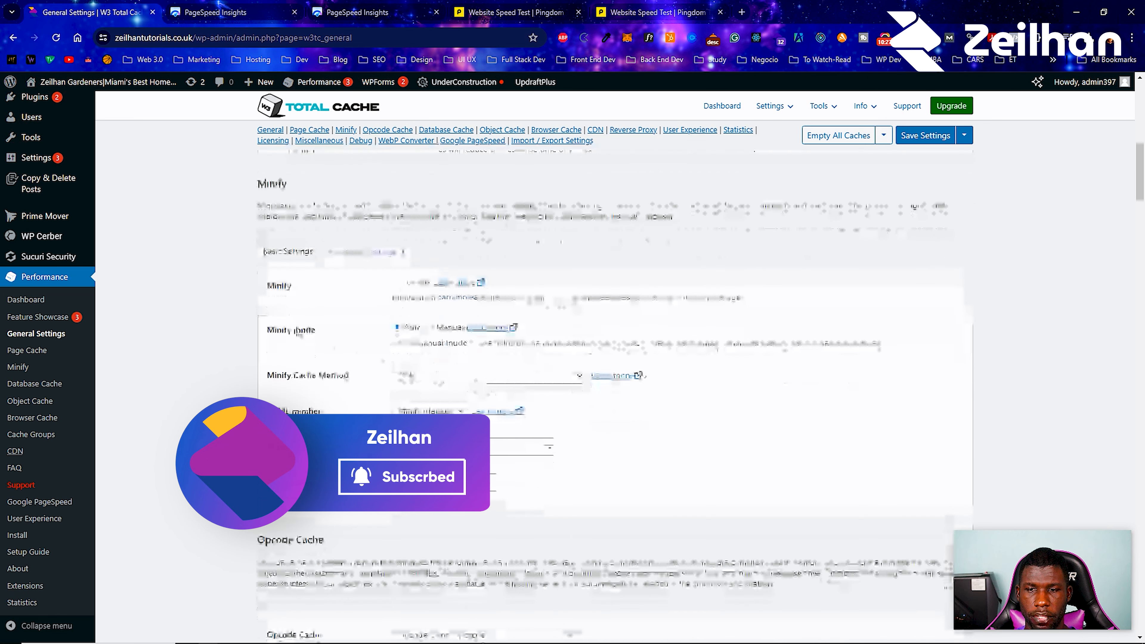
pyautogui.click(398, 282)
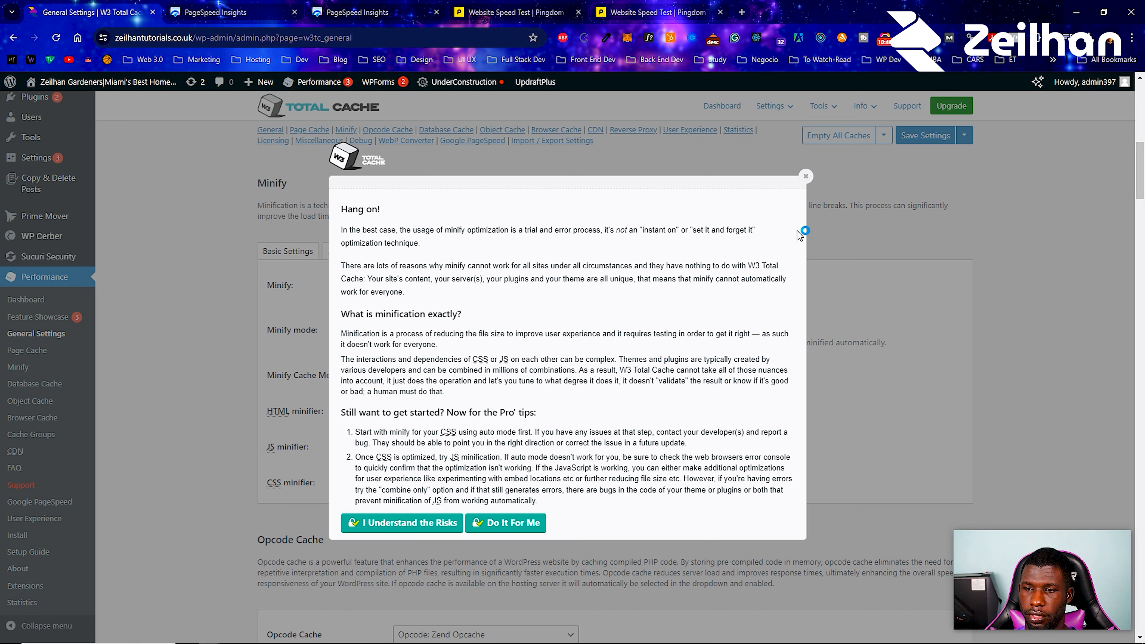
pyautogui.click(806, 176)
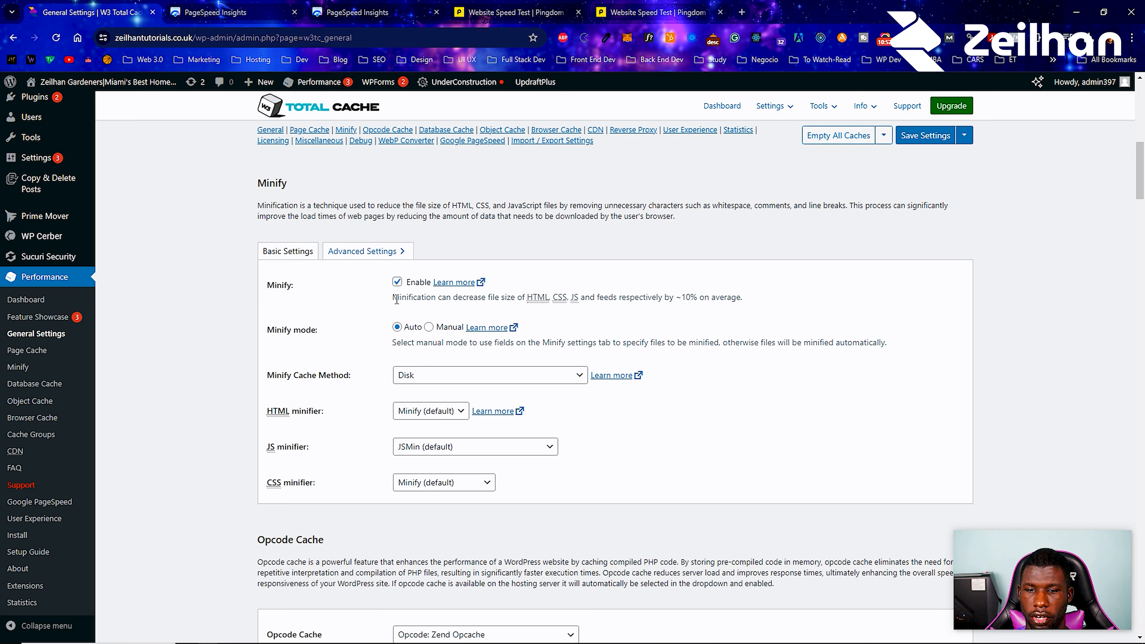
# Enable Database Cache and Object Cache, each with the Disk method.
pyautogui.scroll(-10, 396, 299)
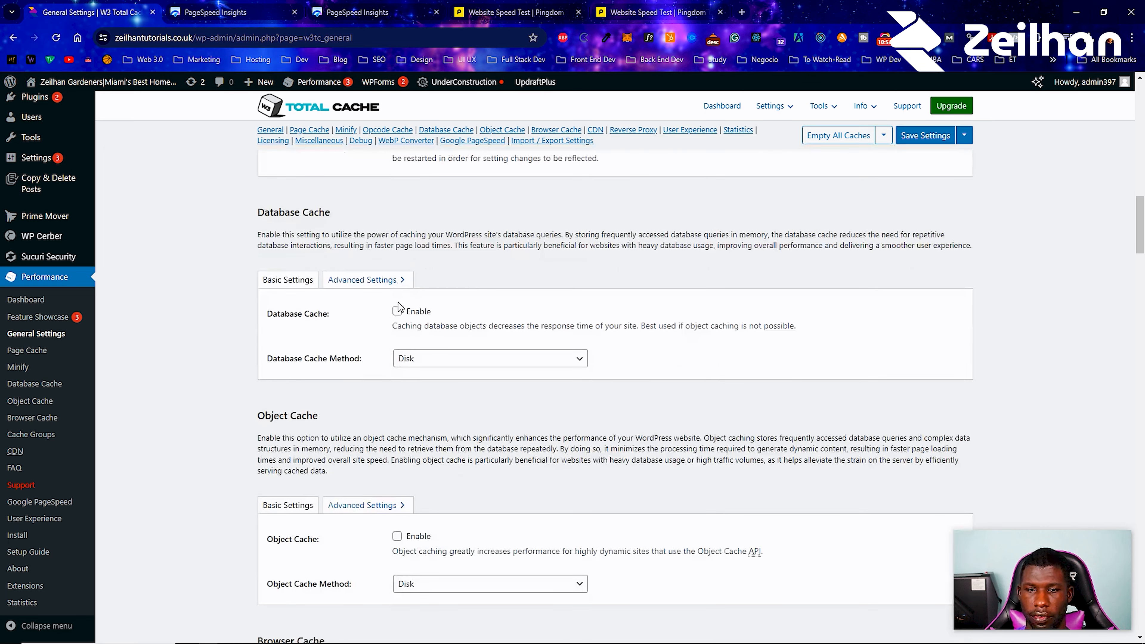
pyautogui.click(397, 312)
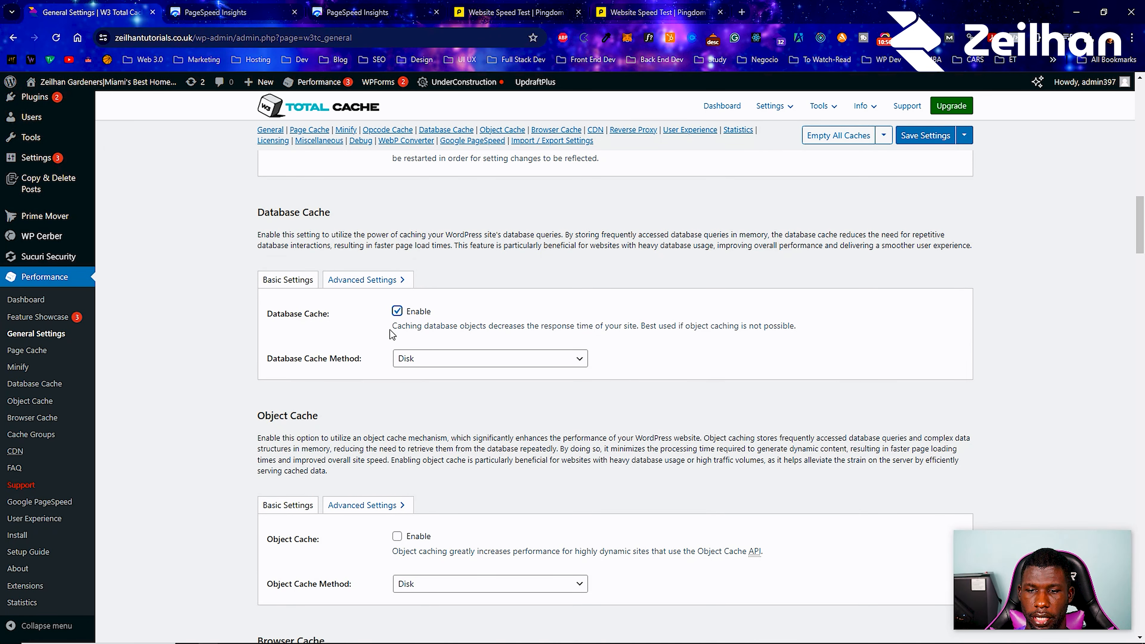
pyautogui.scroll(-2, 390, 334)
pyautogui.click(398, 419)
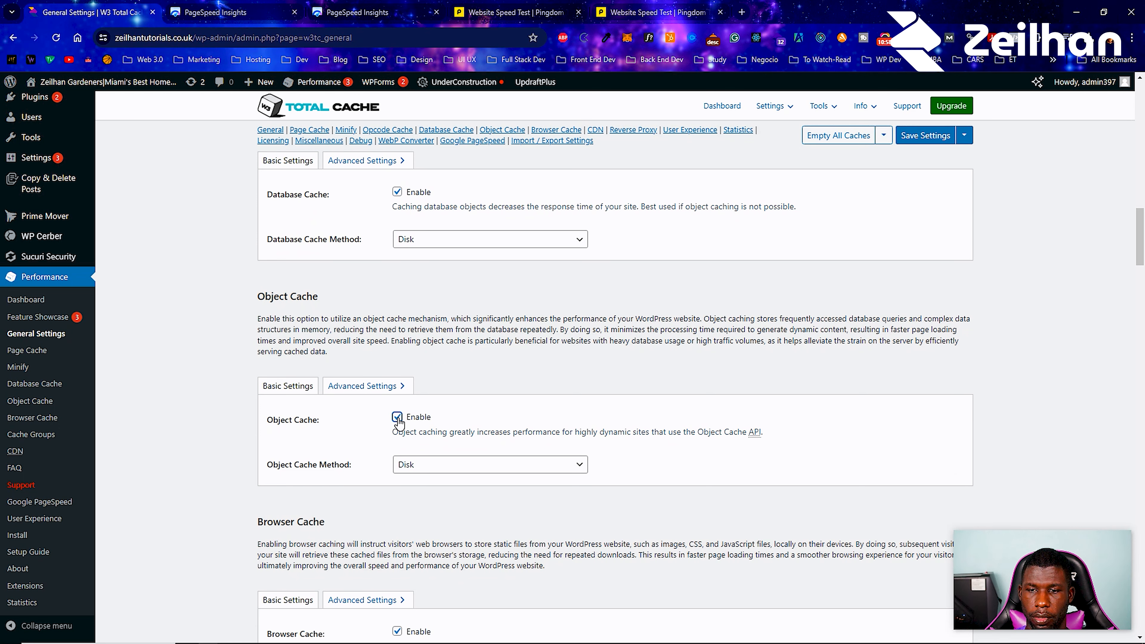
# Leave CDN and reverse proxy caching off and enable the Disable Emoji option under User Experience.
pyautogui.scroll(-4, 399, 422)
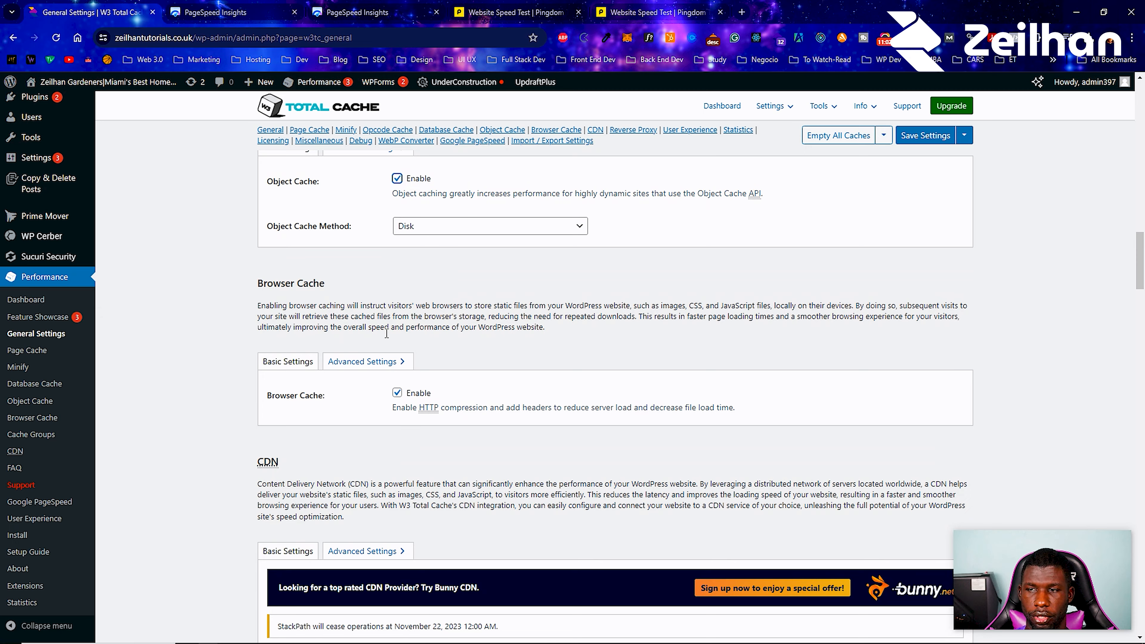
pyautogui.scroll(-4, 386, 334)
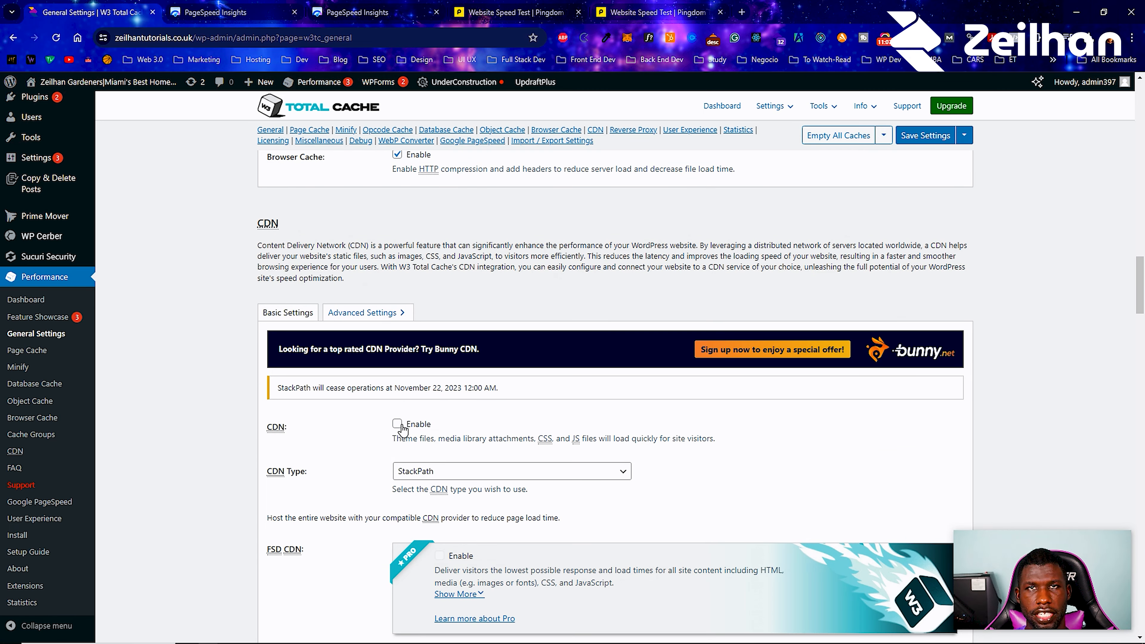
pyautogui.scroll(-8, 402, 430)
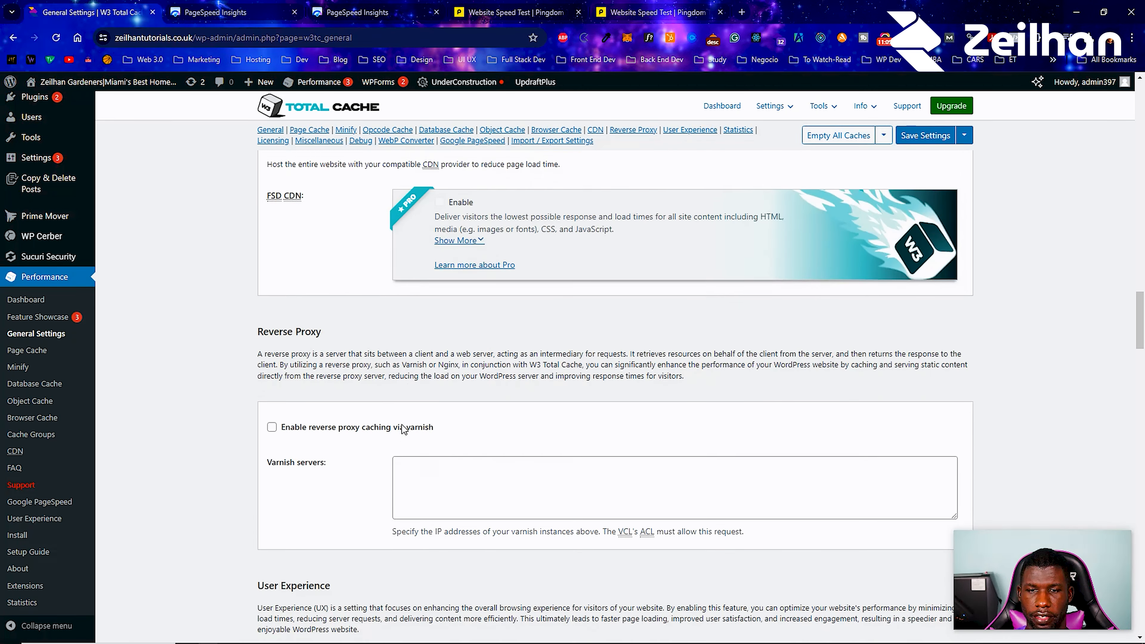
pyautogui.scroll(-4, 403, 430)
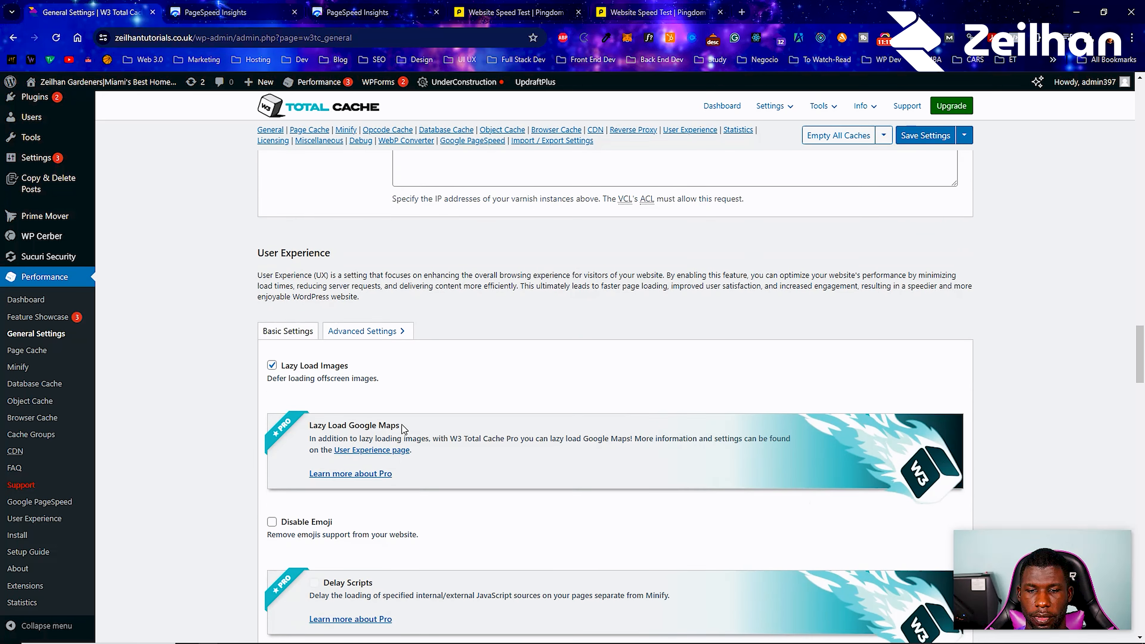
pyautogui.scroll(-4, 353, 344)
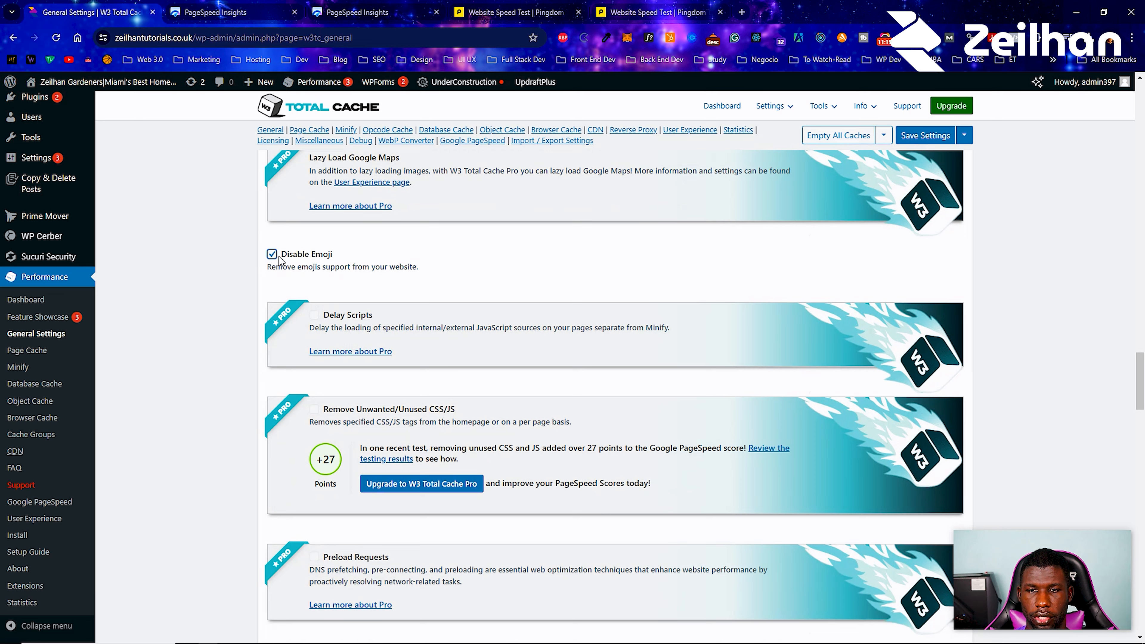
# Keep the WebP Converter extension enabled, leave the debug and import/export options alone, and save the general settings.
pyautogui.scroll(-5, 374, 313)
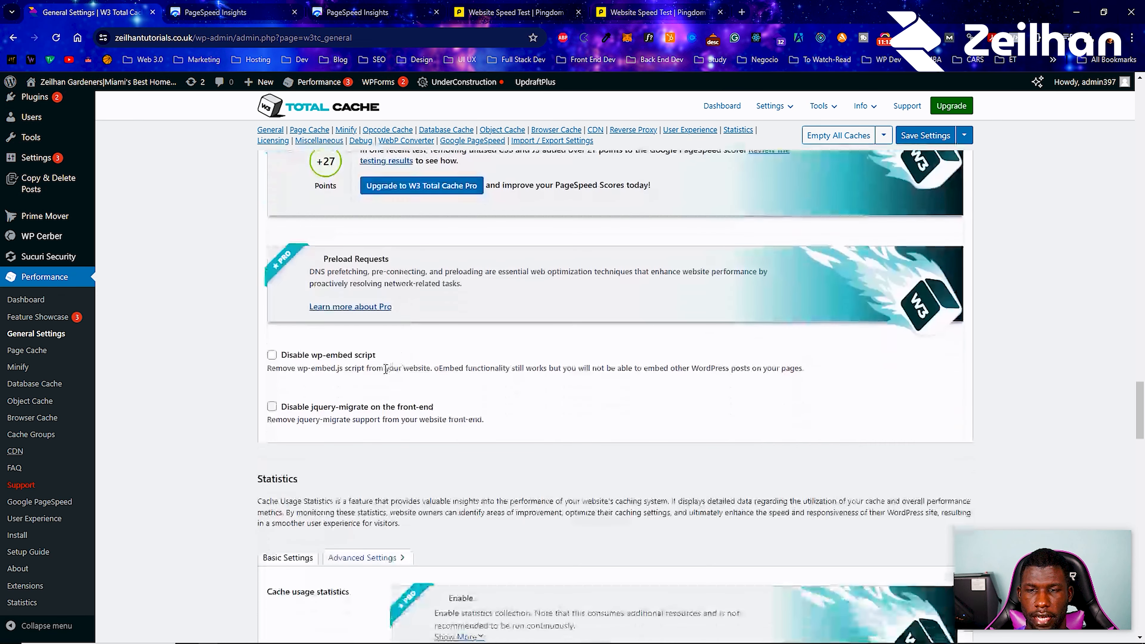
pyautogui.scroll(-12, 271, 408)
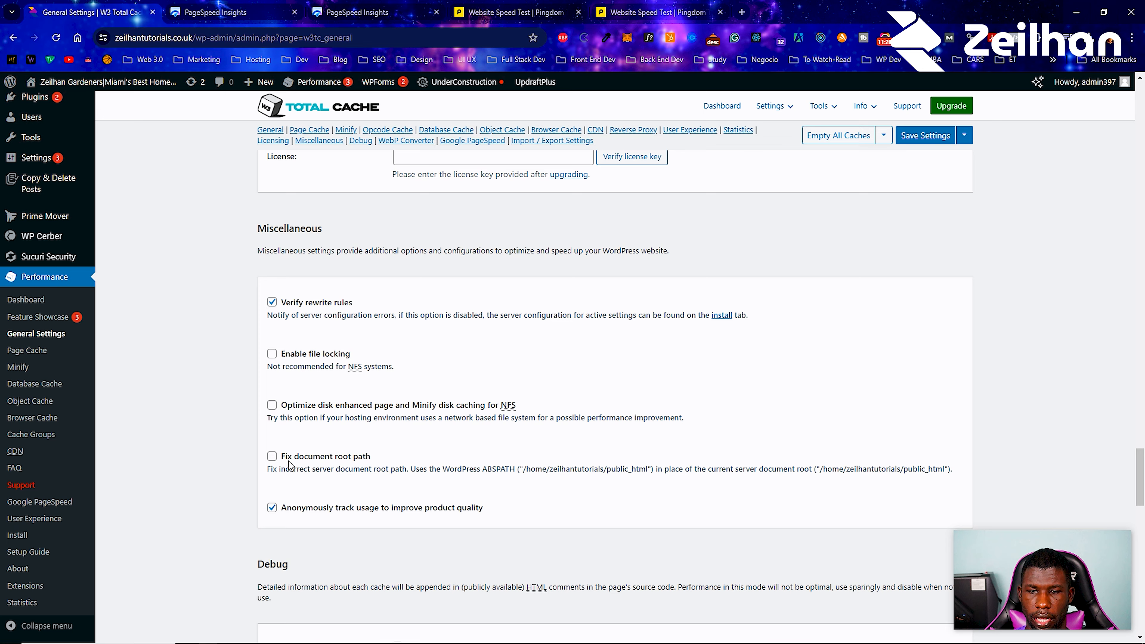
pyautogui.scroll(-7, 289, 464)
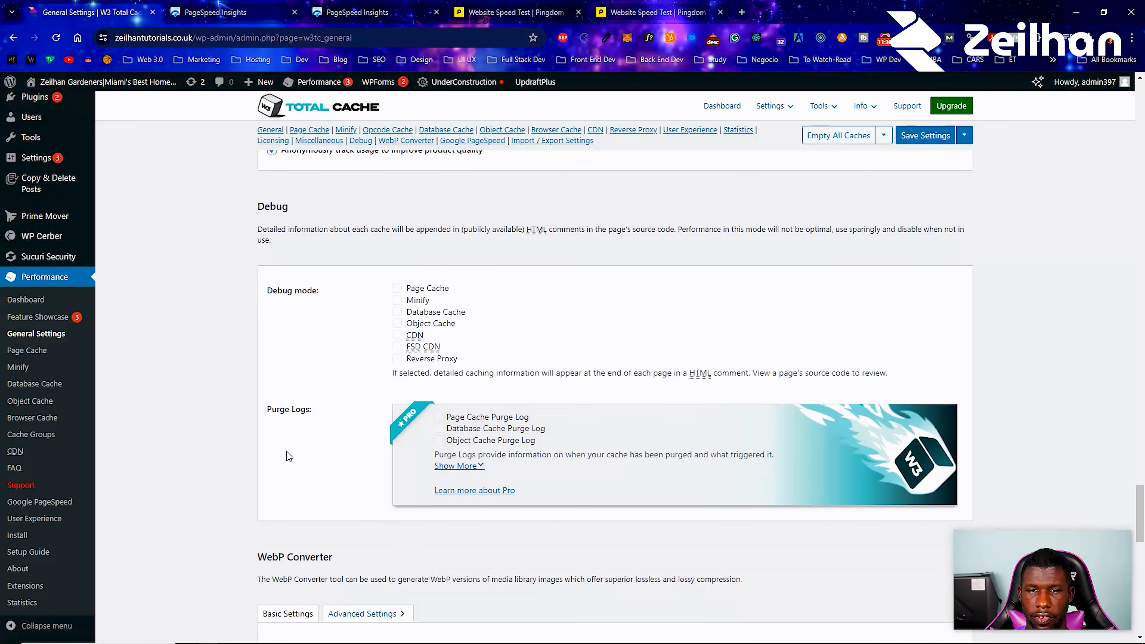
pyautogui.scroll(-10, 322, 330)
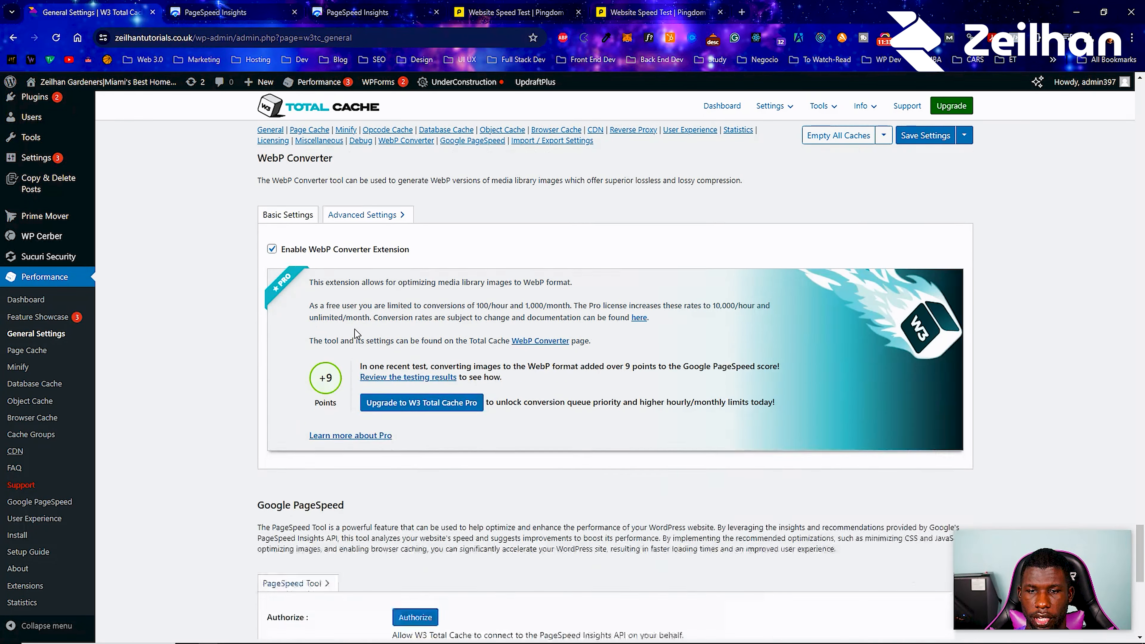
pyautogui.scroll(-5, 357, 334)
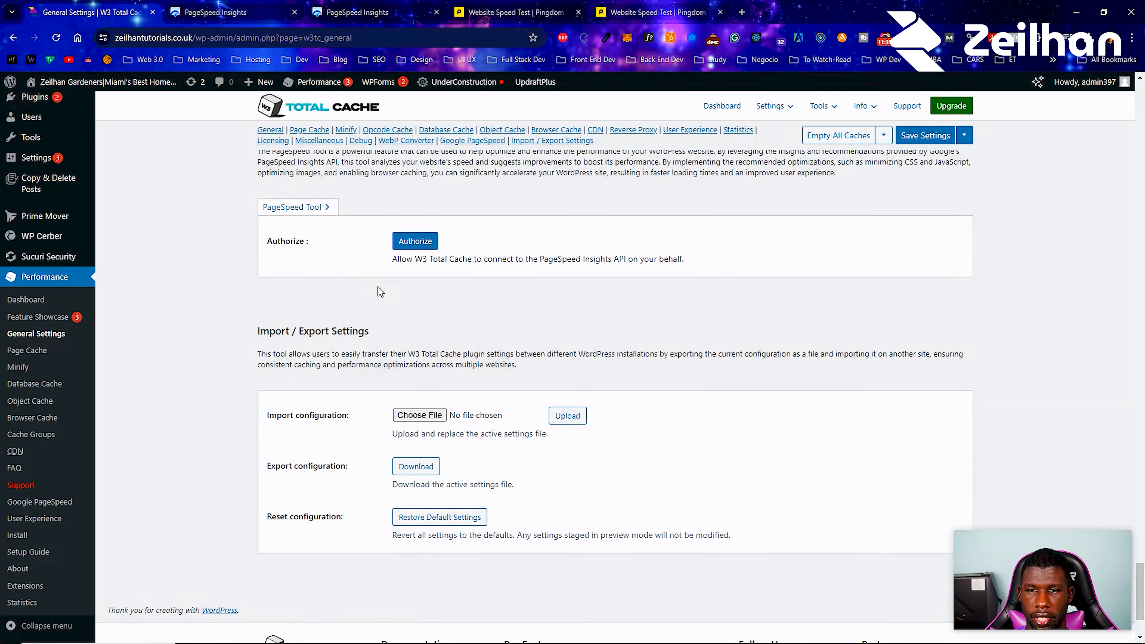
pyautogui.scroll(-3, 375, 297)
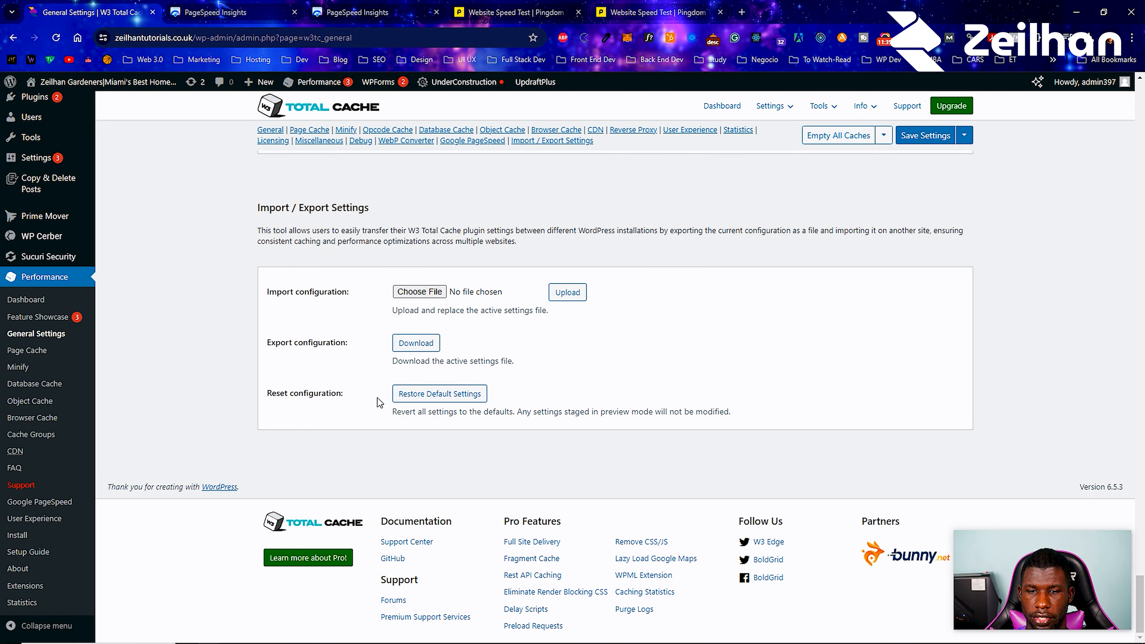
pyautogui.click(934, 142)
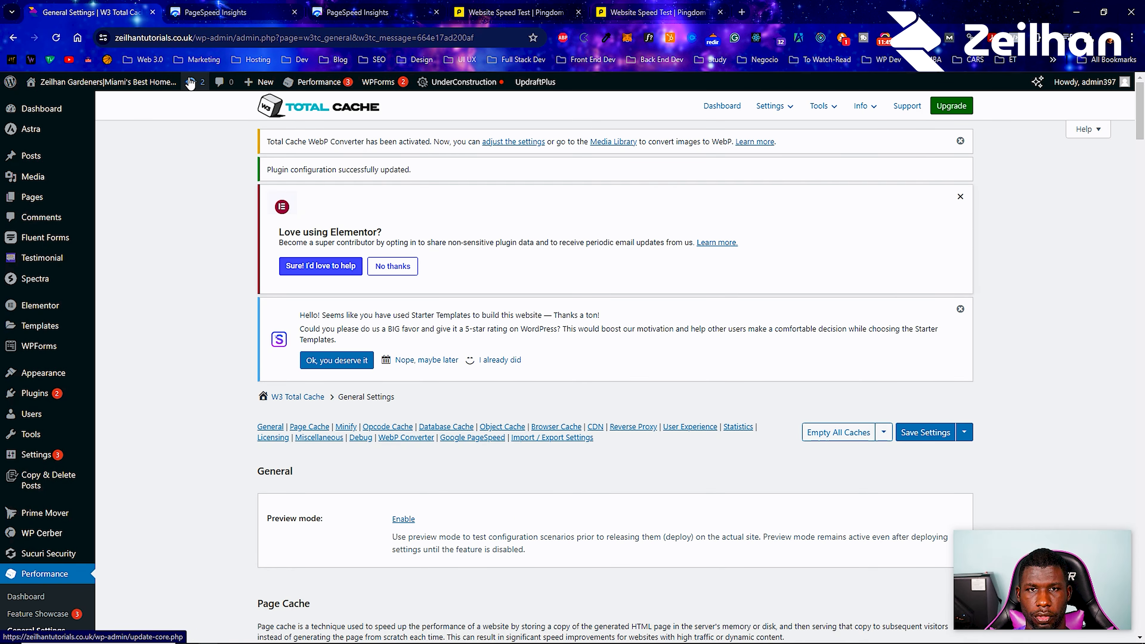
# Open the site's front end in a separate incognito window.
pyautogui.moveTo(76, 85)
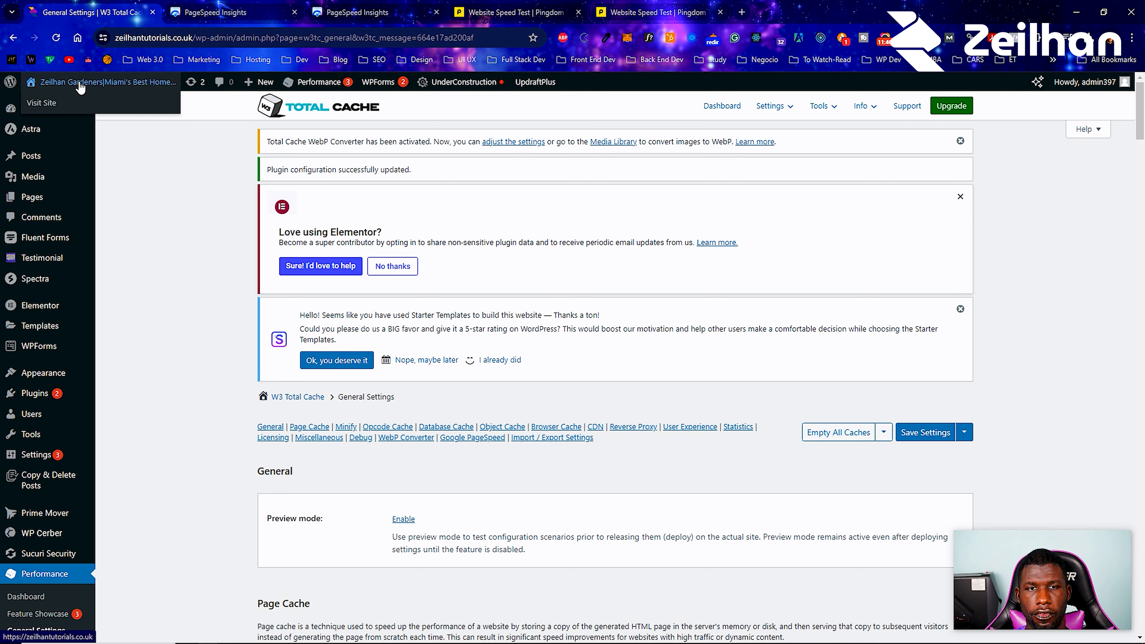
pyautogui.rightClick(59, 105)
pyautogui.click(117, 144)
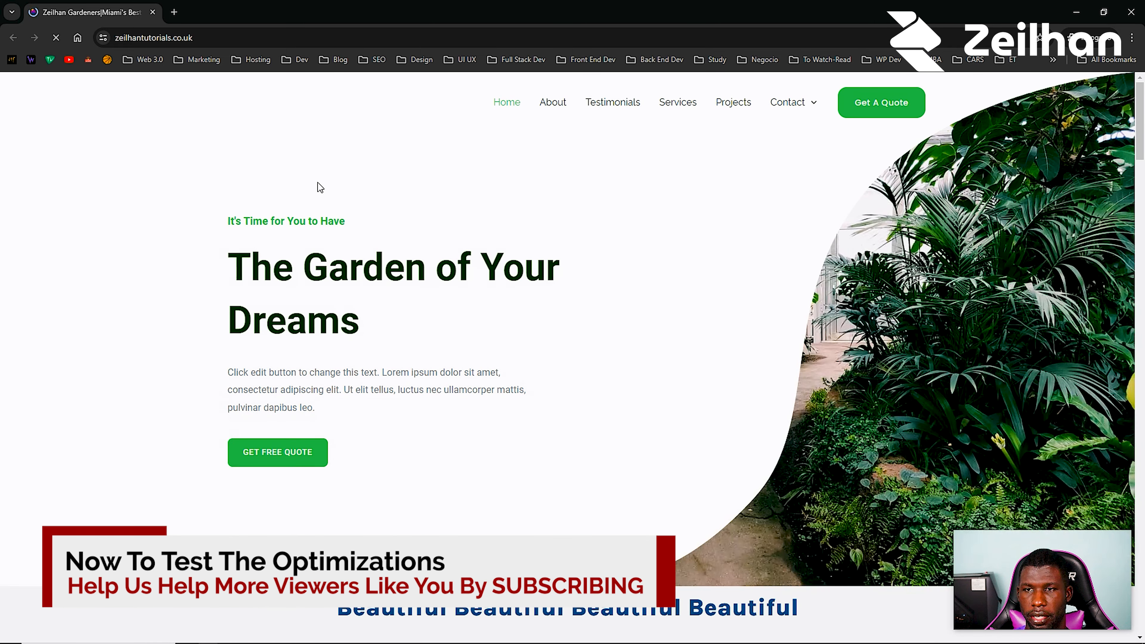
# Inspect the homepage from the hero banner to the contact section for layout and image loading problems.
pyautogui.scroll(-2, 591, 224)
pyautogui.scroll(-4, 591, 225)
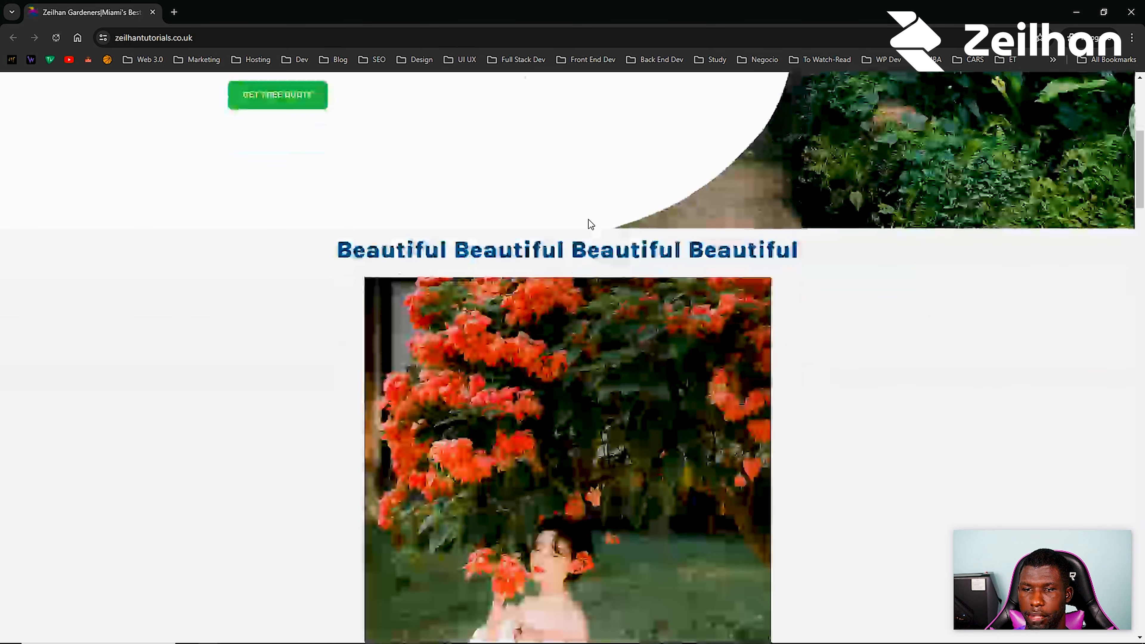
pyautogui.scroll(-3, 590, 225)
pyautogui.scroll(5, 590, 224)
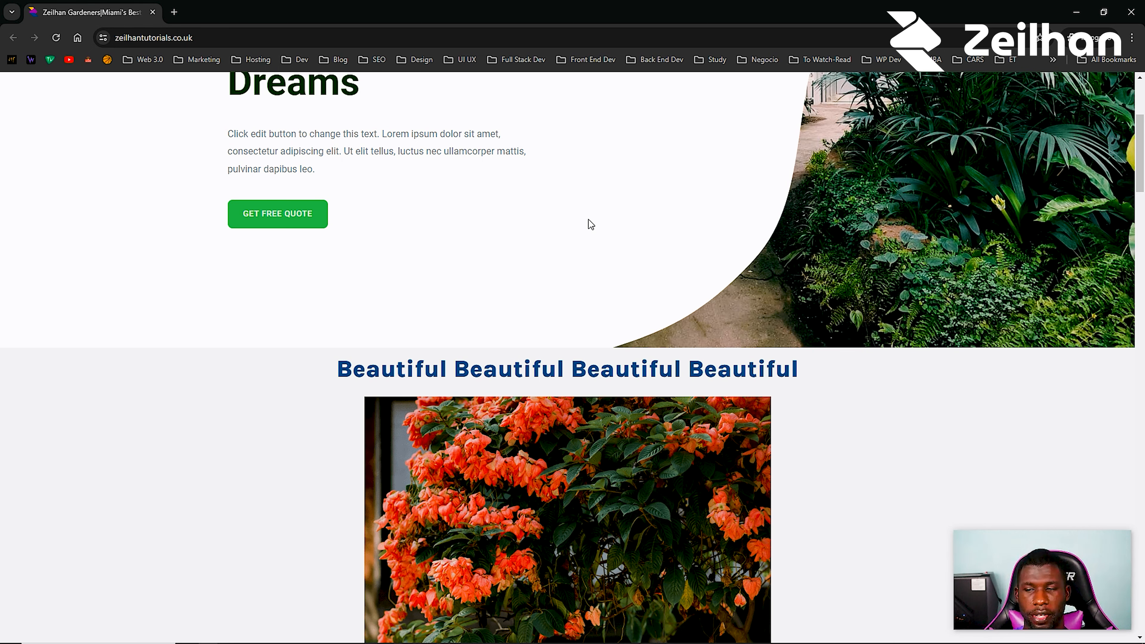
pyautogui.scroll(-1, 491, 261)
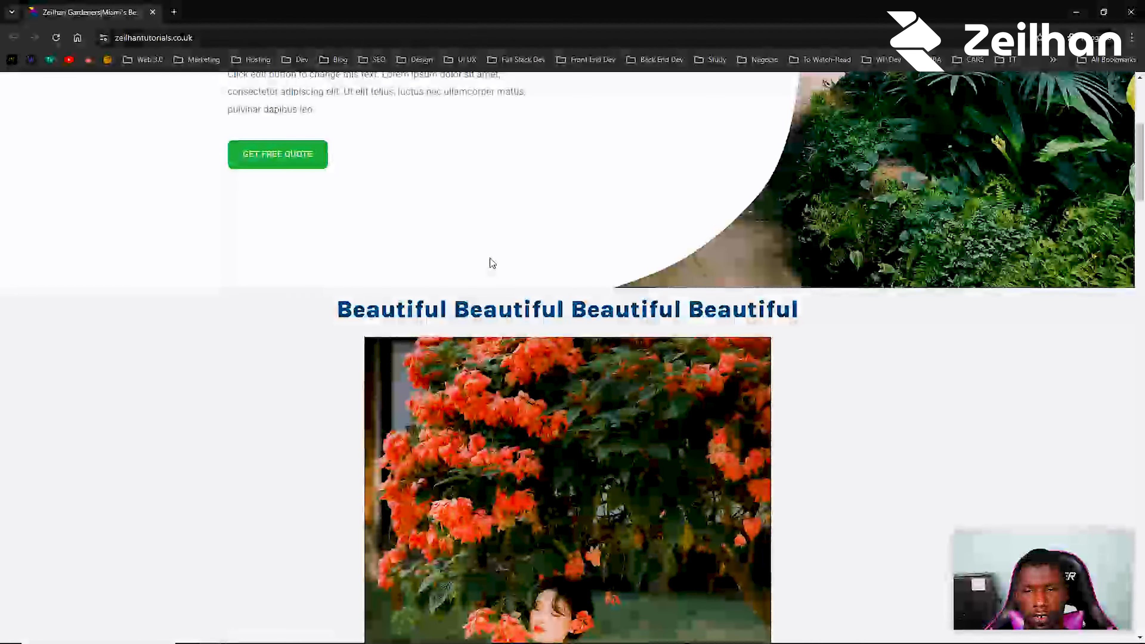
pyautogui.scroll(-10, 493, 263)
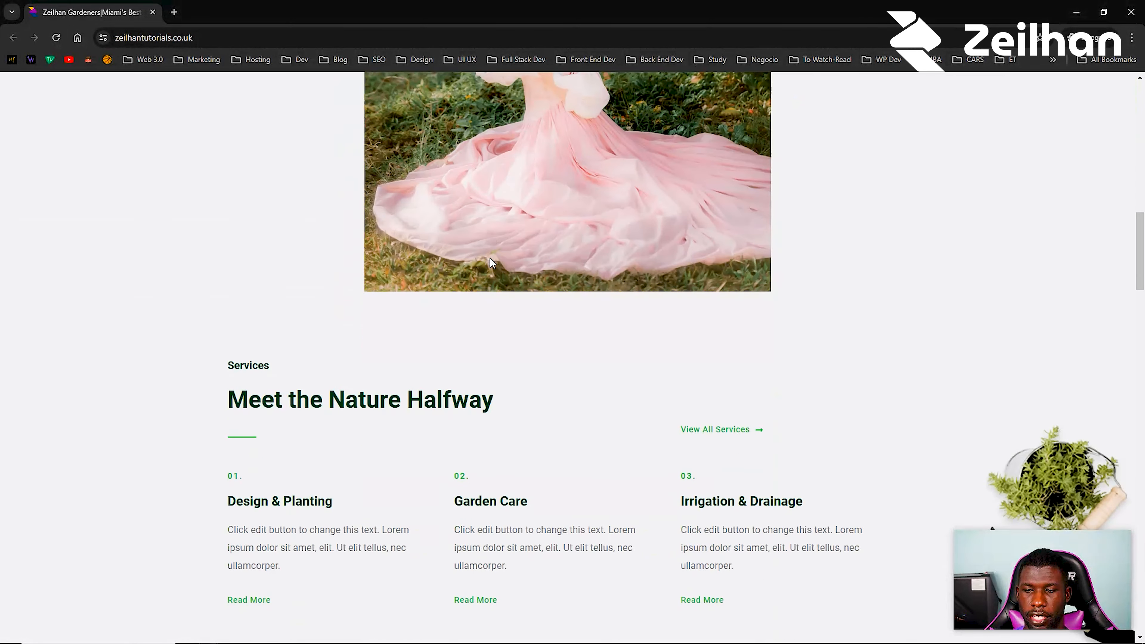
pyautogui.scroll(-14, 492, 263)
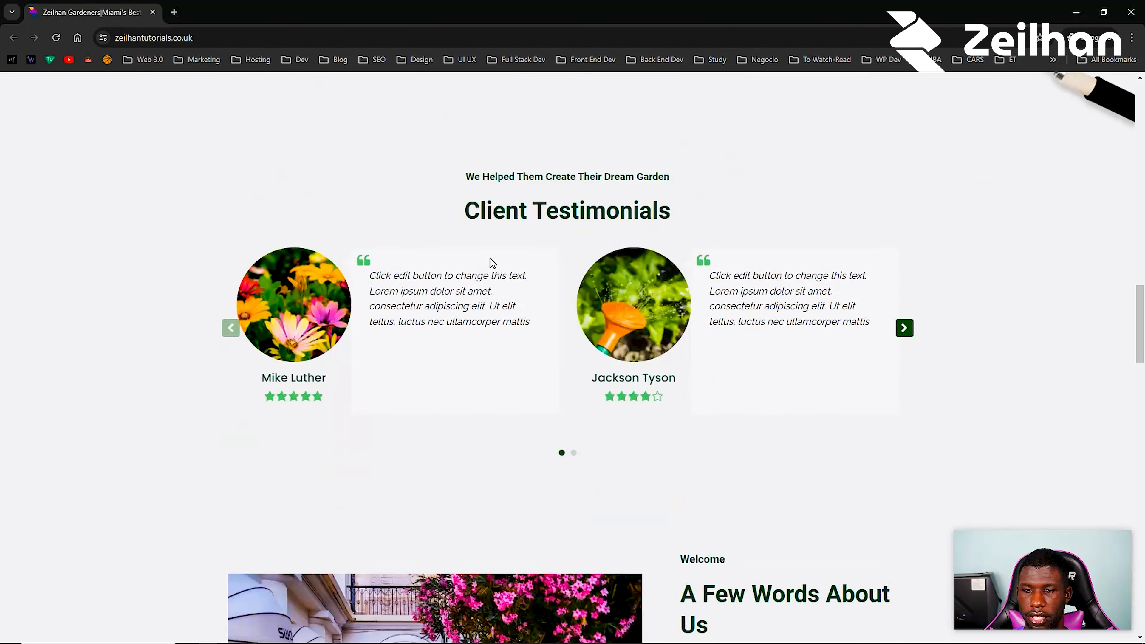
pyautogui.scroll(-7, 492, 264)
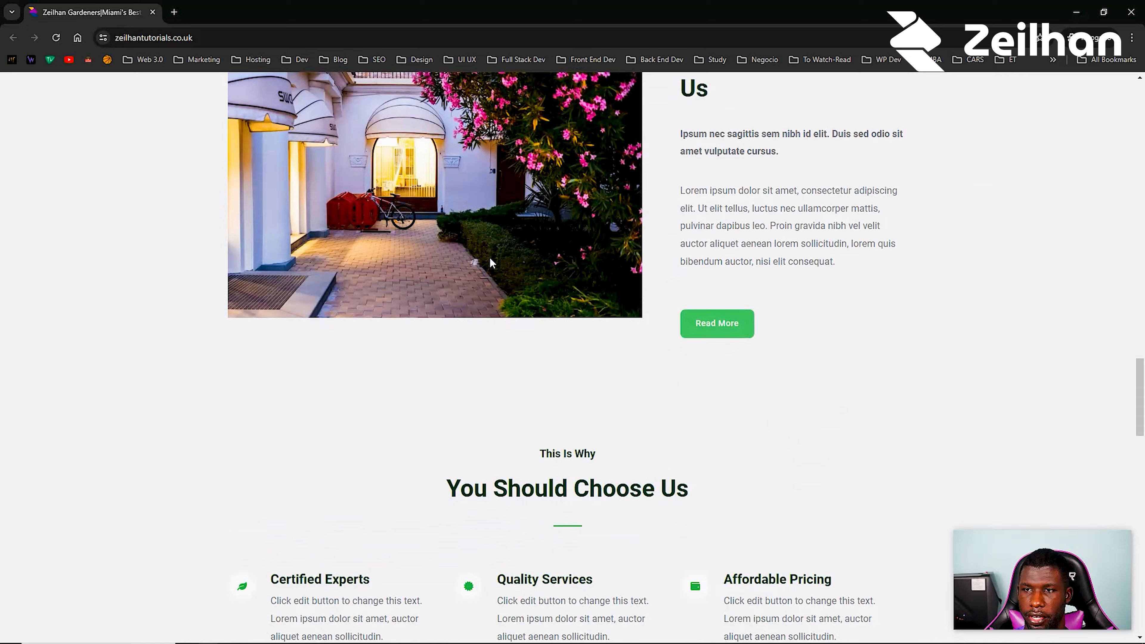
pyautogui.scroll(-10, 492, 263)
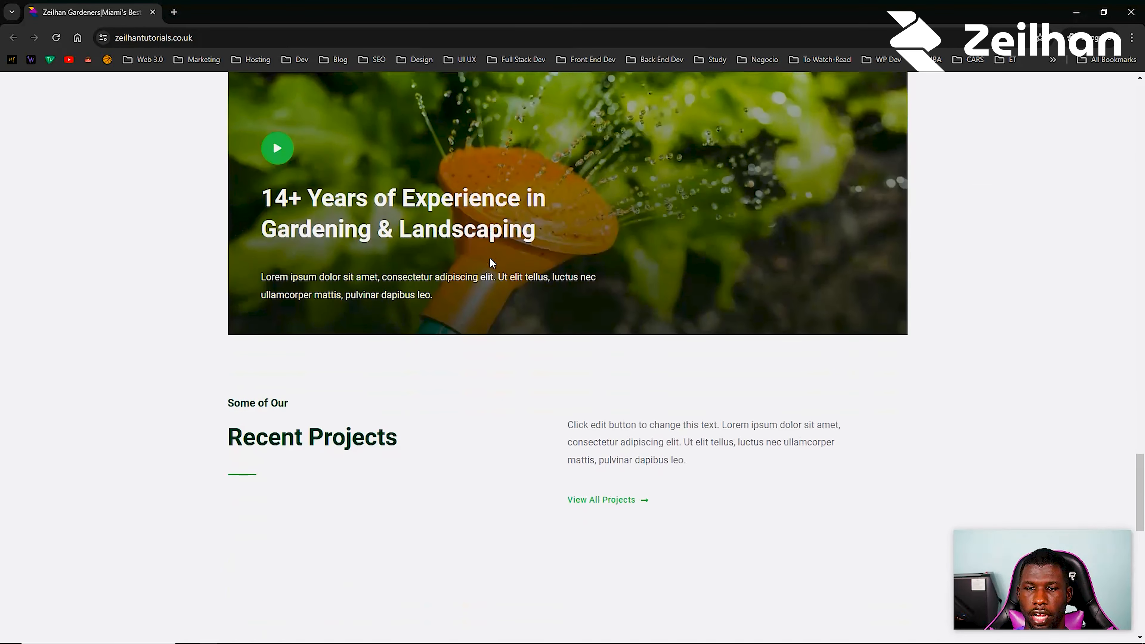
pyautogui.scroll(-5, 491, 258)
pyautogui.scroll(-4, 492, 261)
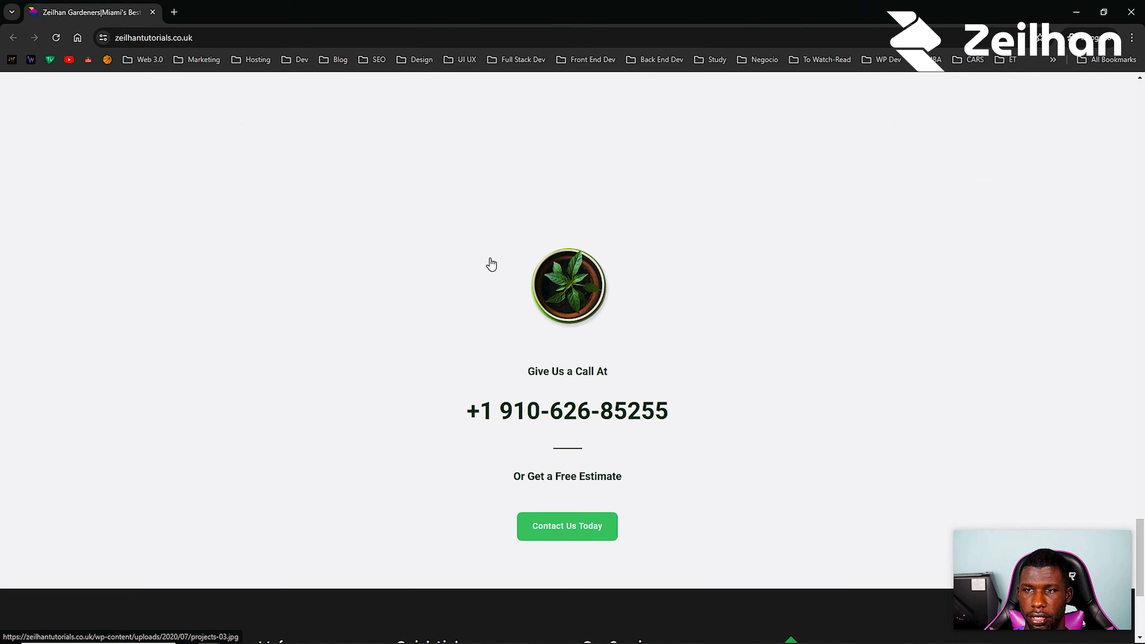
# Examine the Recent Projects gallery, viewing its projects-03.jpg image in the lightbox and closing it again.
pyautogui.scroll(2, 492, 263)
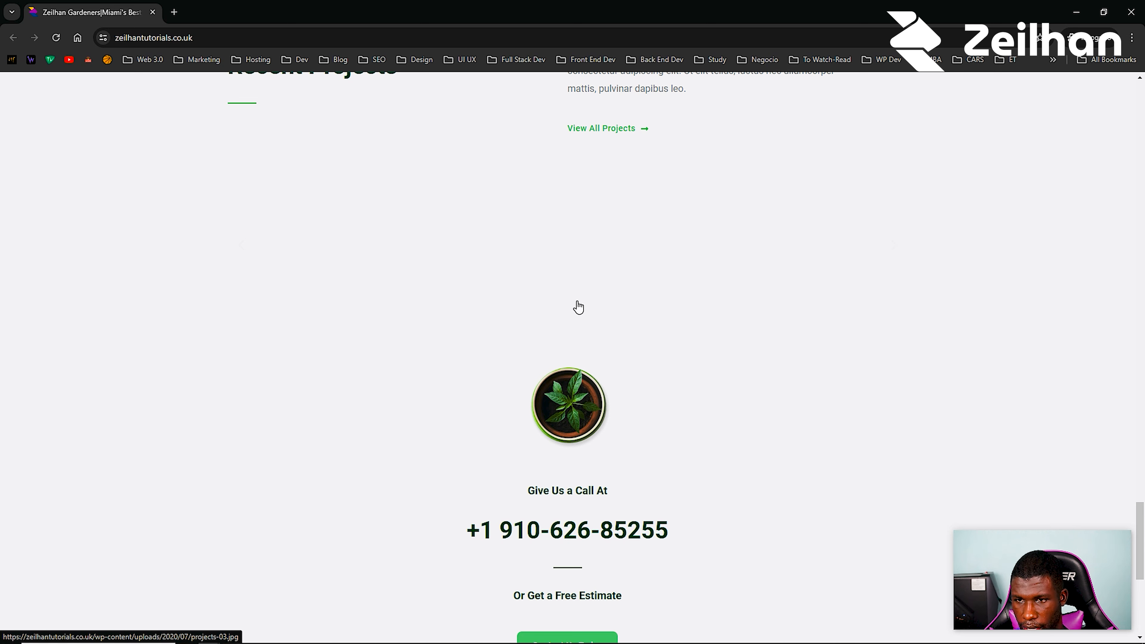
pyautogui.scroll(2, 564, 287)
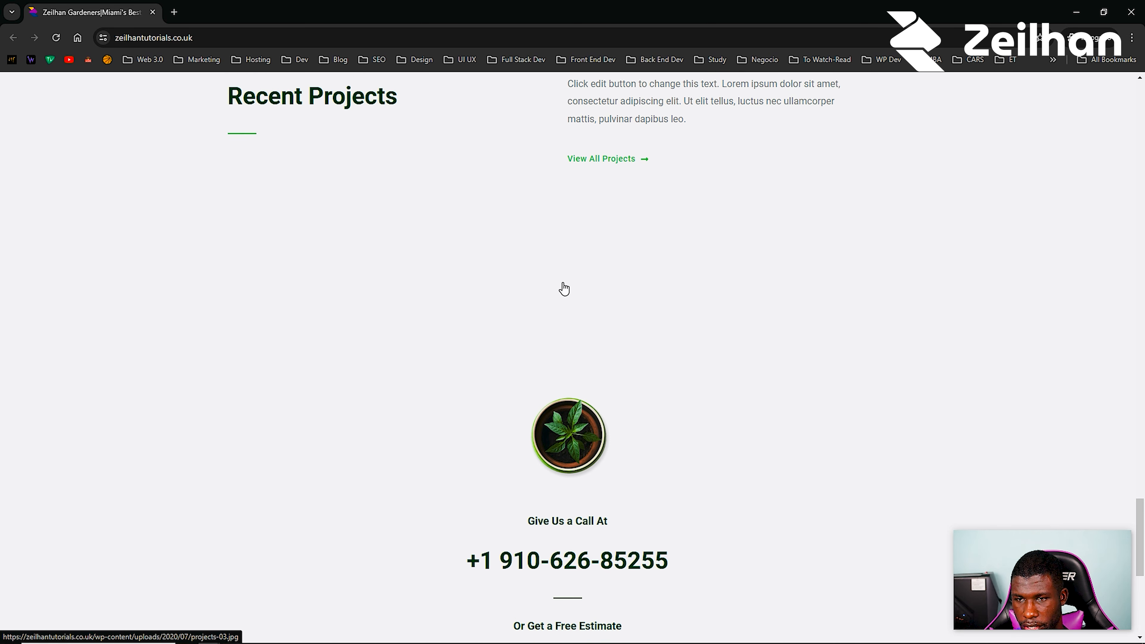
pyautogui.scroll(3, 548, 392)
pyautogui.scroll(-3, 548, 392)
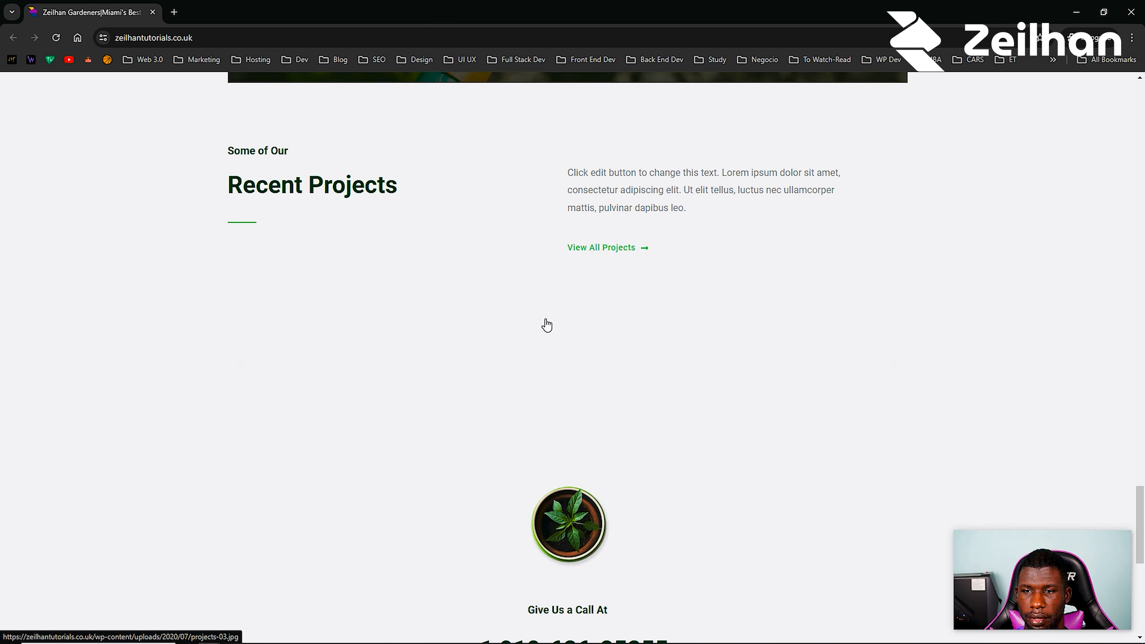
pyautogui.click(546, 325)
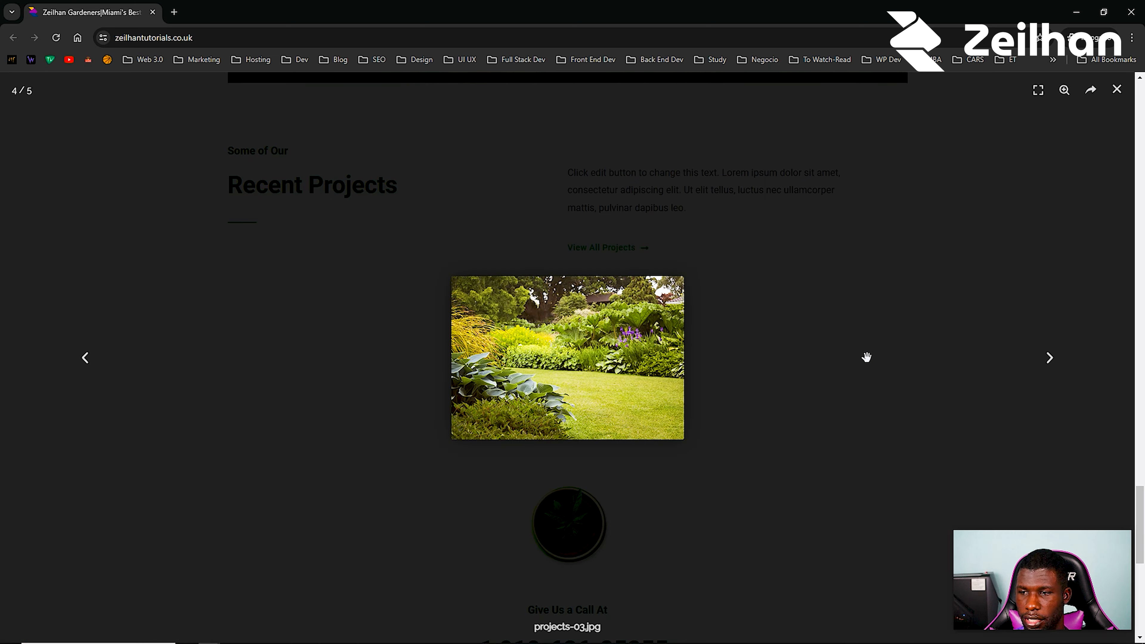
pyautogui.click(1117, 90)
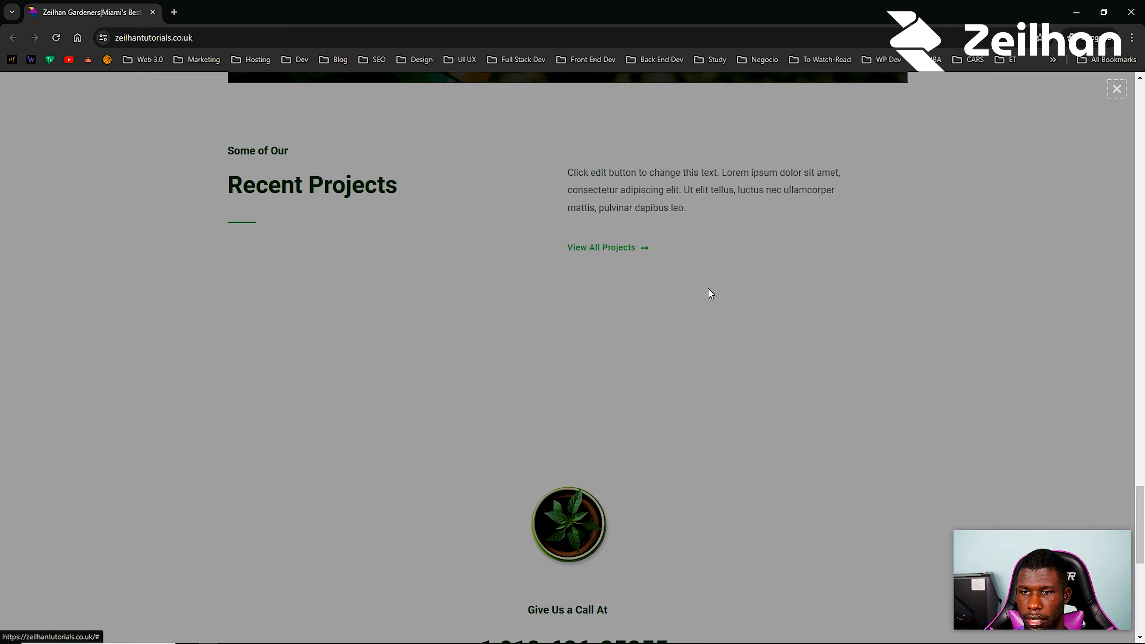
# Reload the homepage, recheck how the Recent Projects images display, and return to the W3 Total Cache settings.
pyautogui.press('F5')
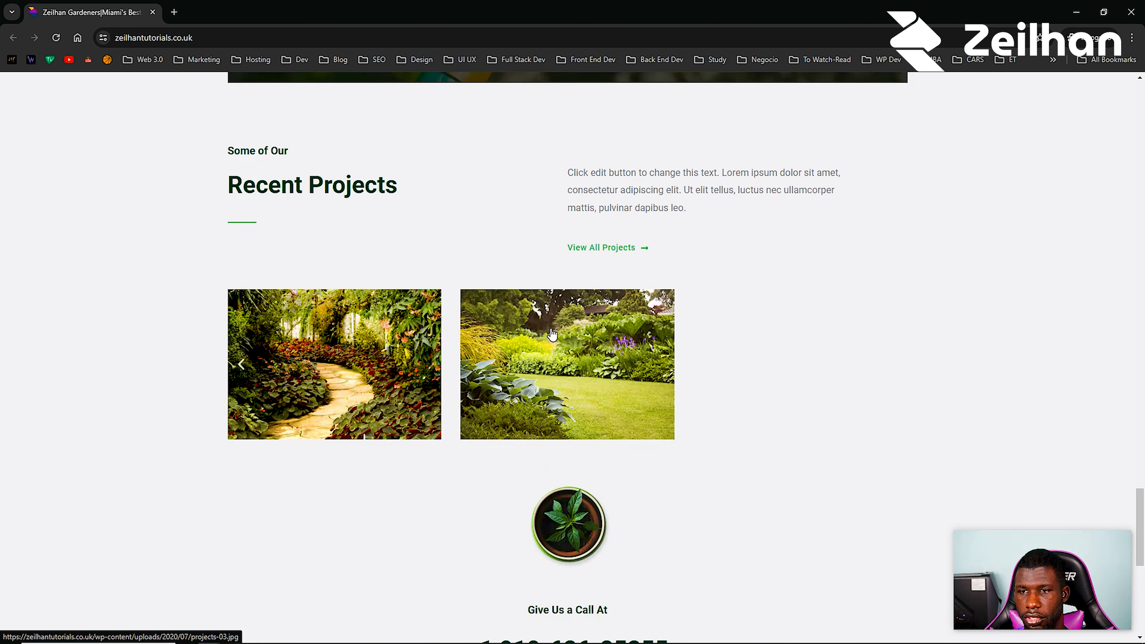
pyautogui.scroll(-5, 677, 343)
pyautogui.scroll(14, 694, 205)
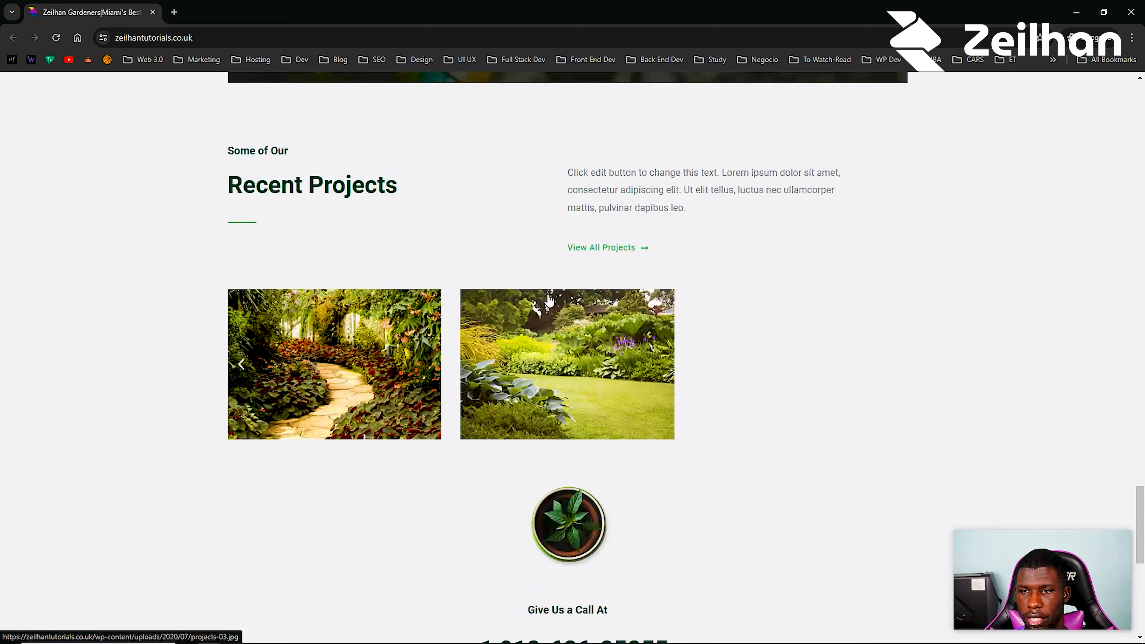
pyautogui.scroll(2, 640, 358)
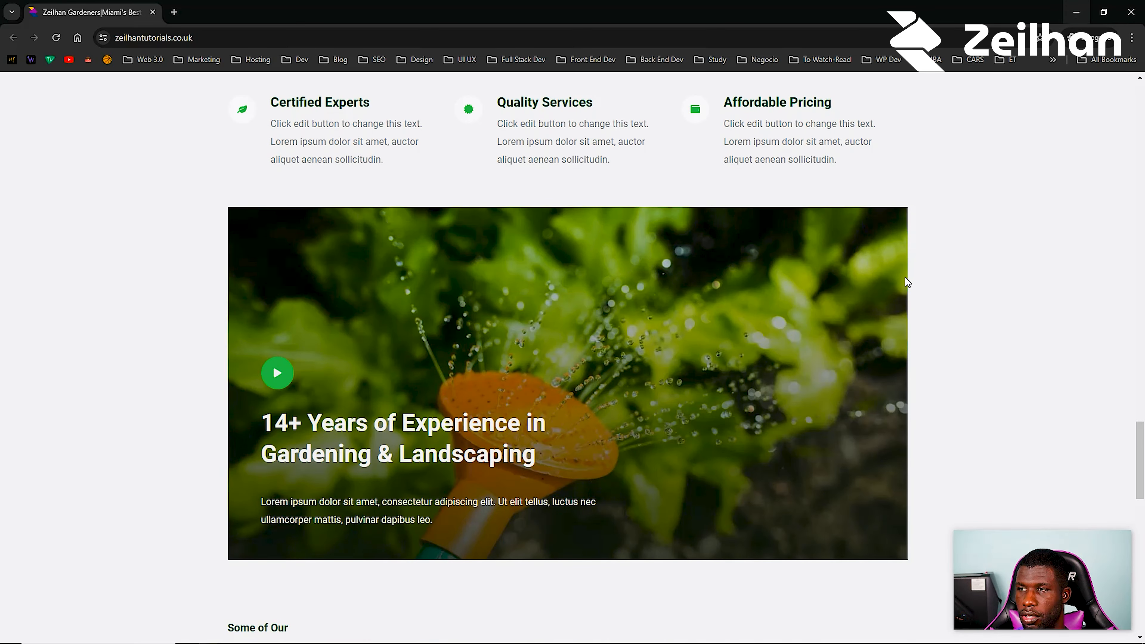
pyautogui.scroll(-8, 729, 389)
pyautogui.scroll(-5, 770, 427)
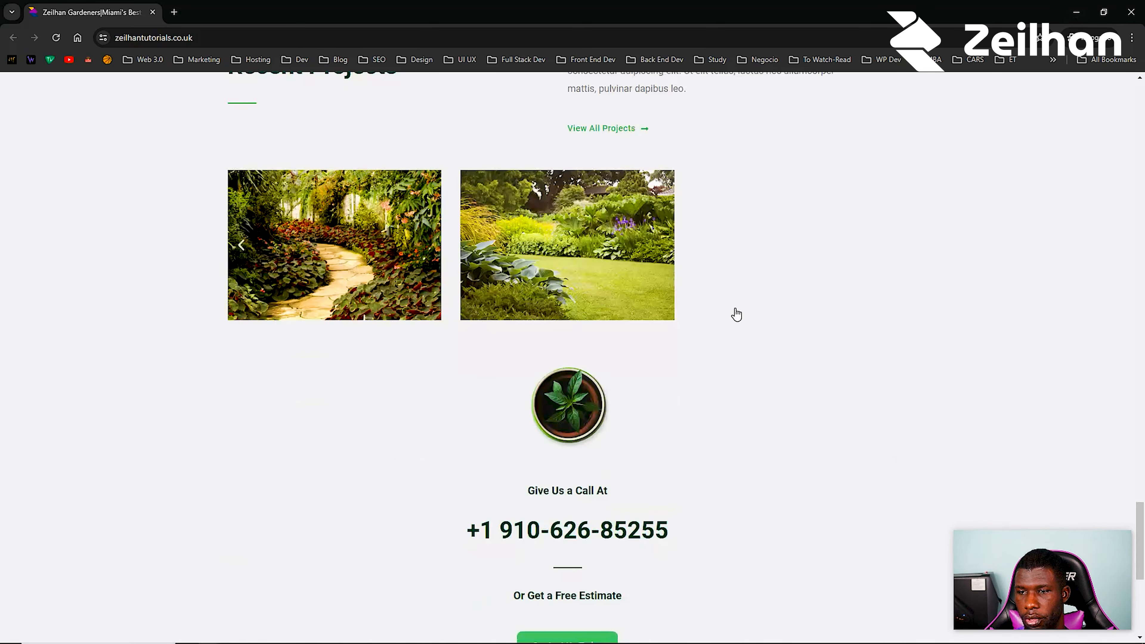
pyautogui.click(1076, 13)
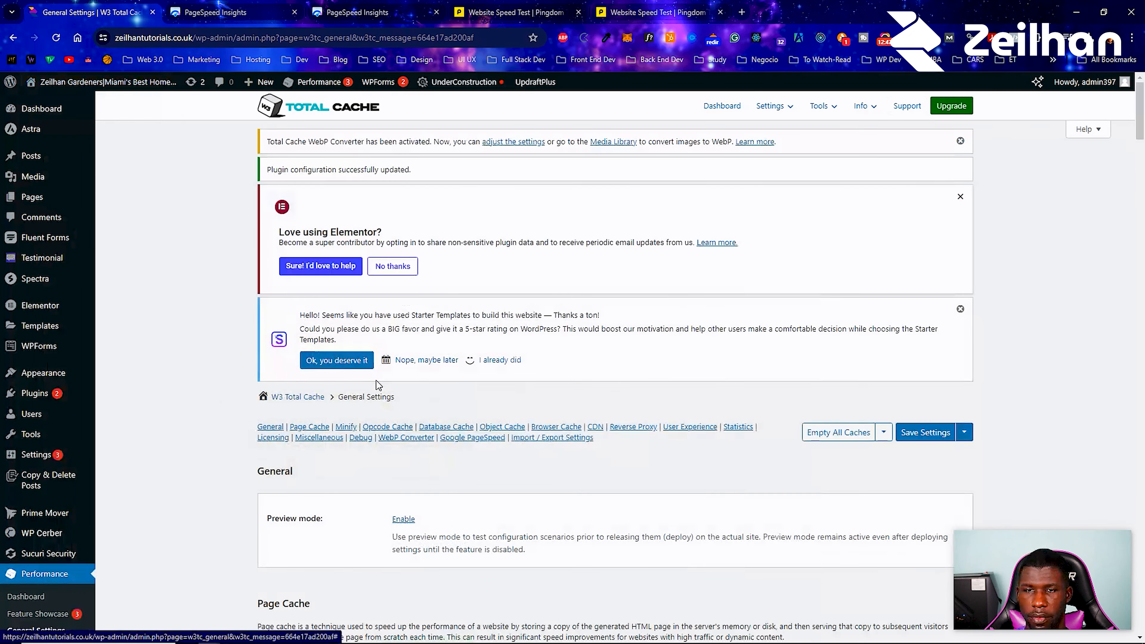
# Disable Minify in the general settings, save the change, and empty all caches.
pyautogui.scroll(-8, 378, 384)
pyautogui.scroll(-4, 381, 379)
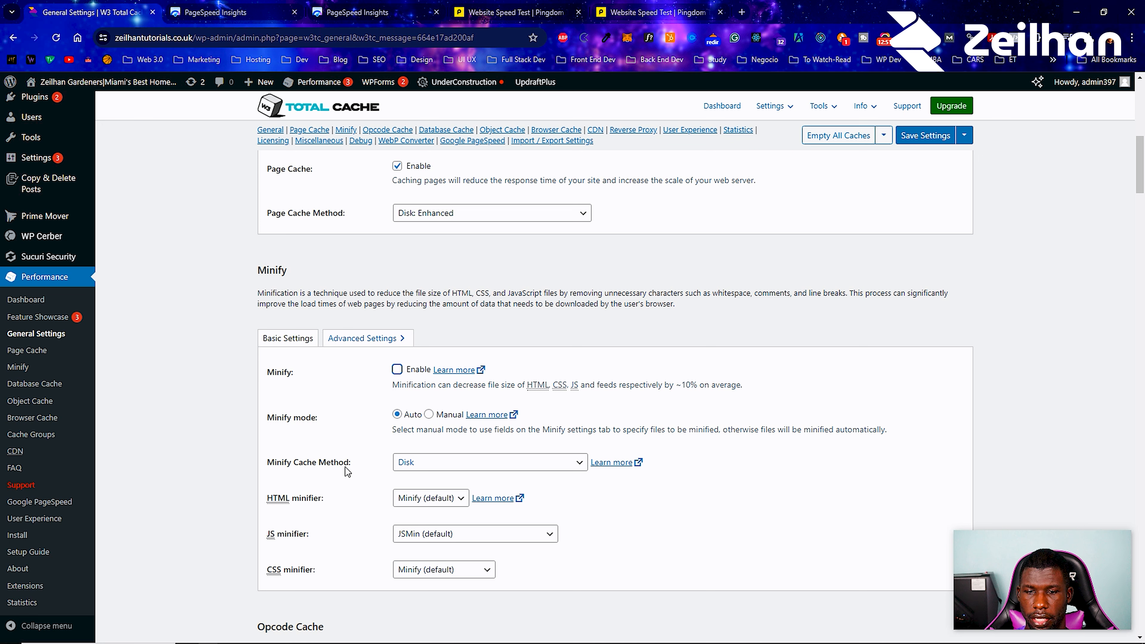
pyautogui.scroll(-1, 351, 459)
pyautogui.click(941, 138)
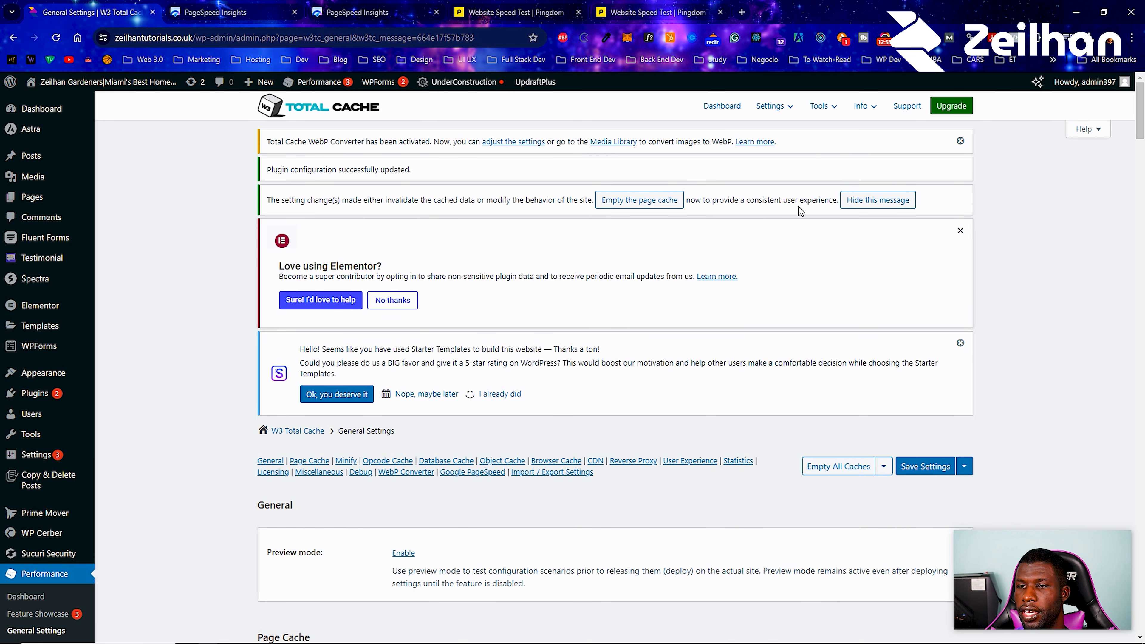
pyautogui.click(850, 475)
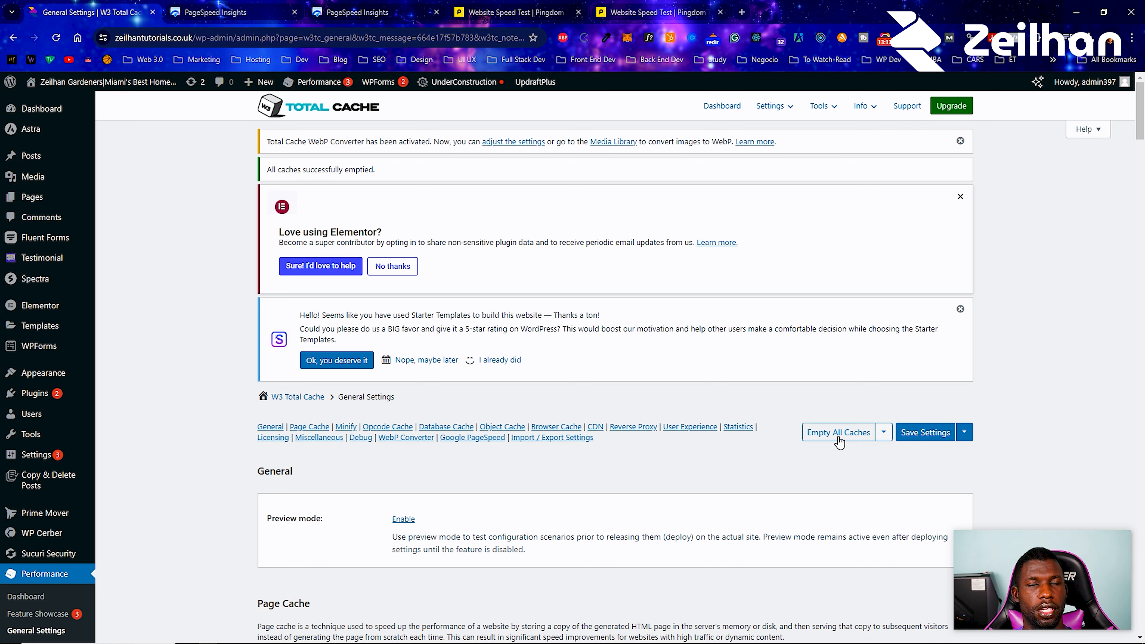
# Review the baseline PageSpeed Insights desktop report, from its audit list up to the Performance score.
pyautogui.click(246, 8)
pyautogui.scroll(9, 419, 248)
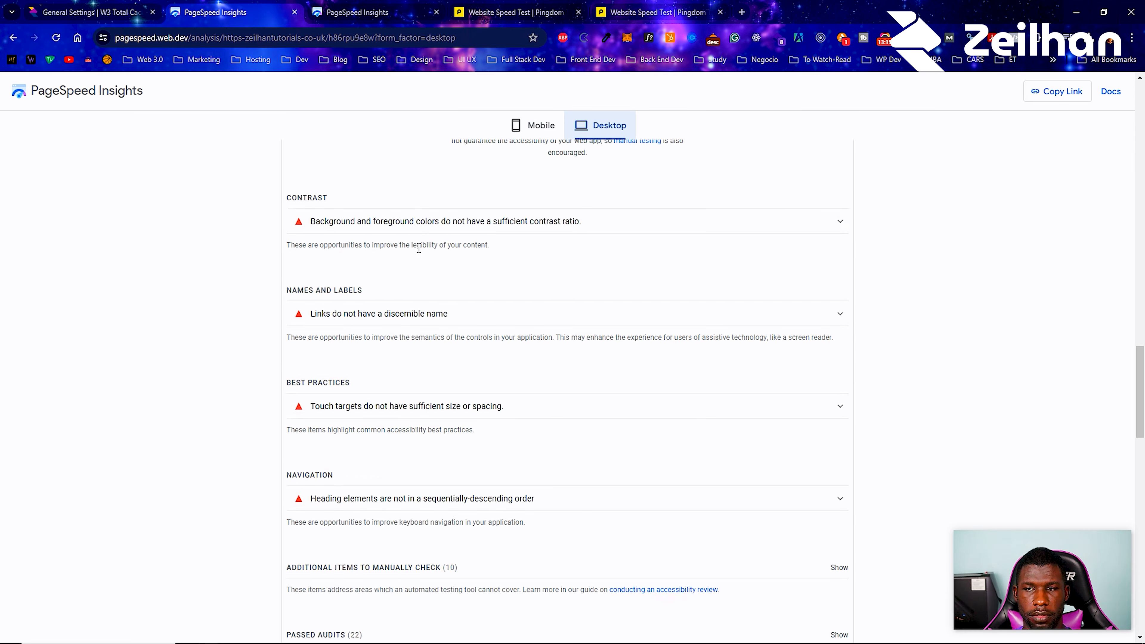
pyautogui.scroll(10, 581, 492)
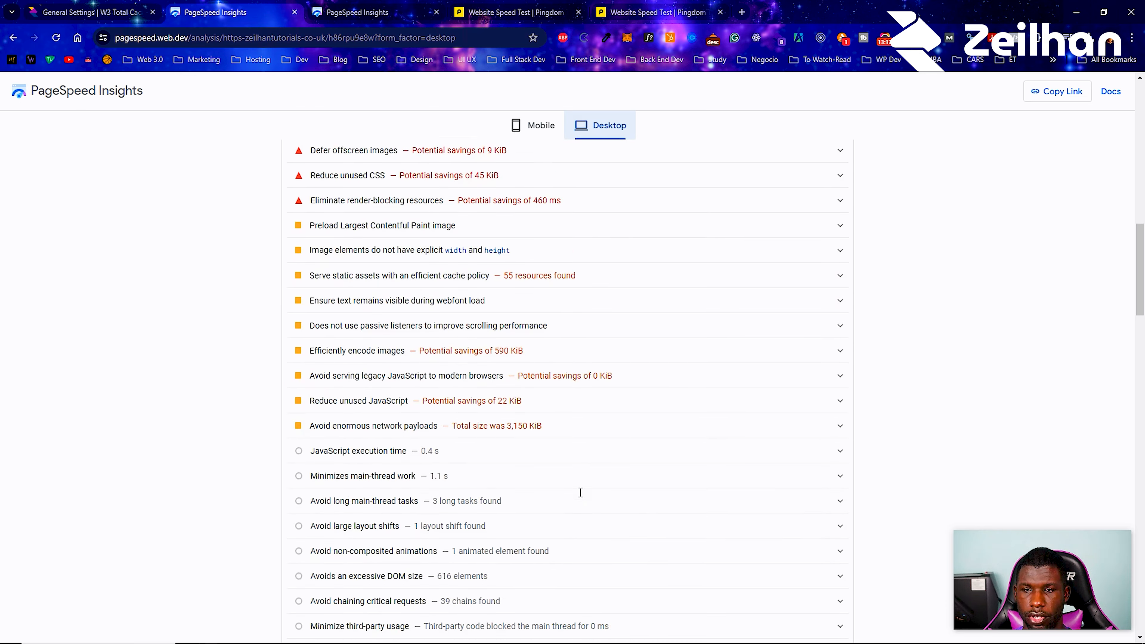
pyautogui.scroll(8, 581, 492)
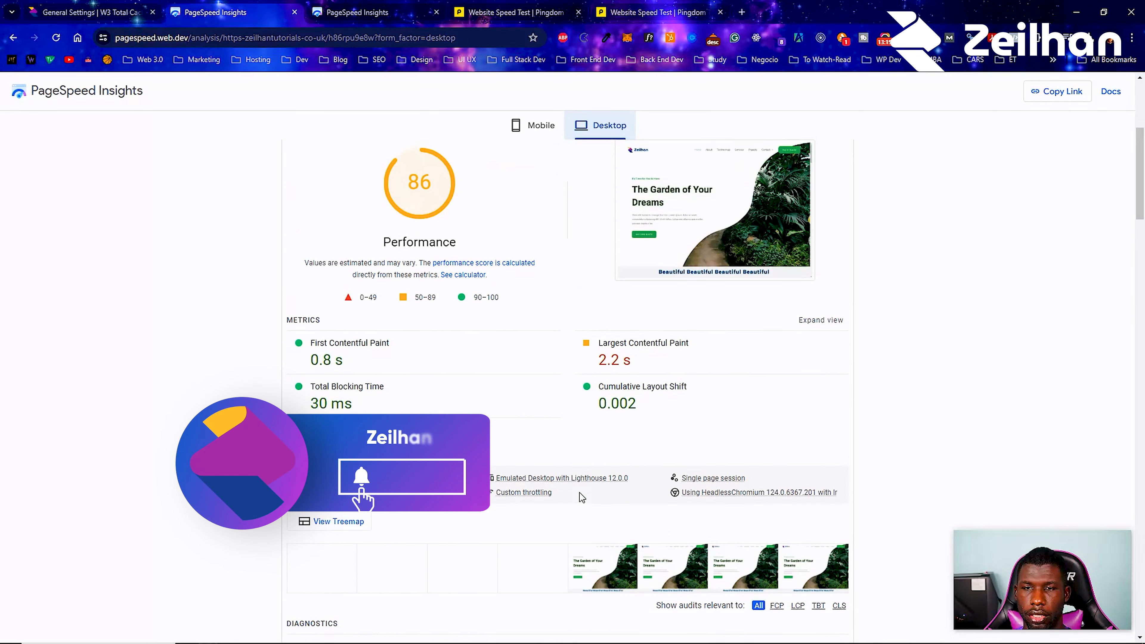
pyautogui.scroll(5, 582, 497)
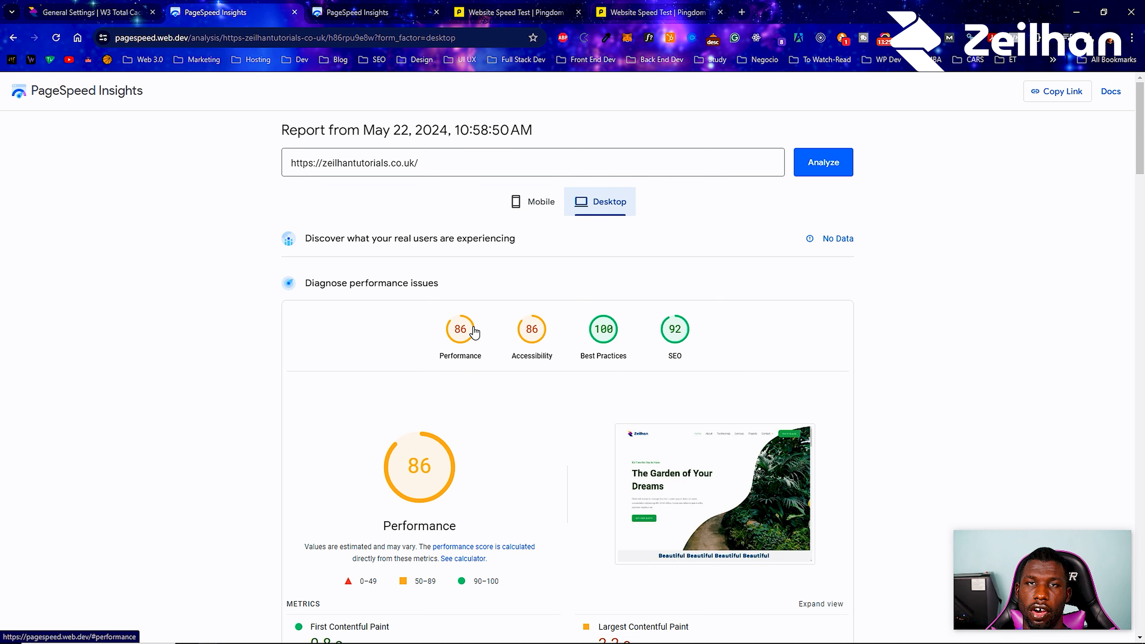
pyautogui.scroll(-1, 474, 333)
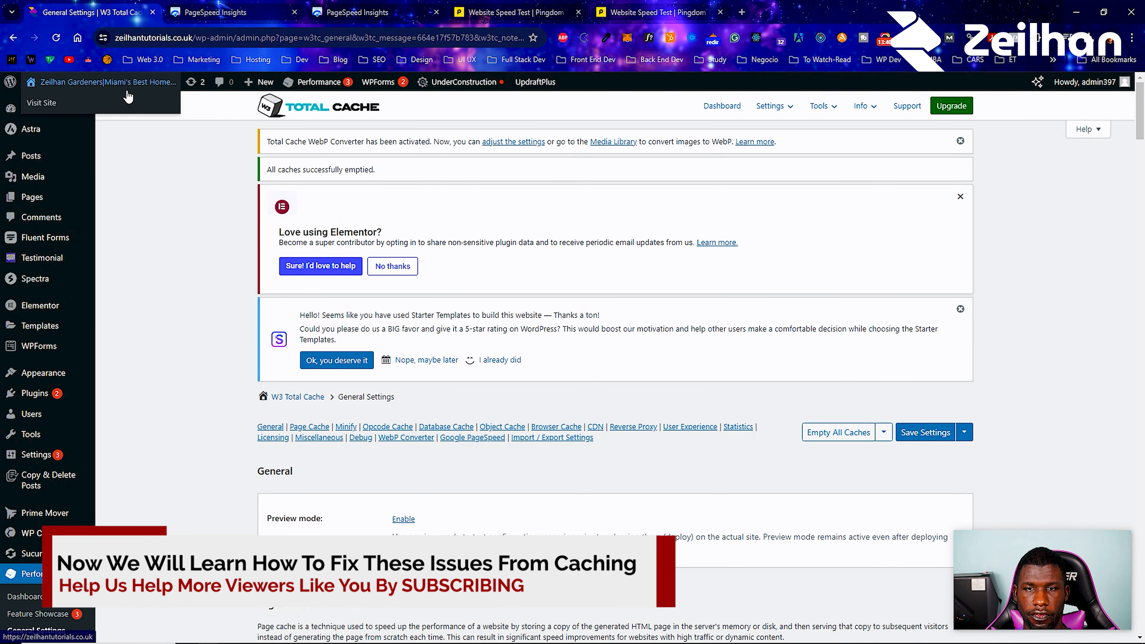
# Open the site's homepage in an incognito window and check how its sections display down to Recent Projects.
pyautogui.moveTo(240, 640)
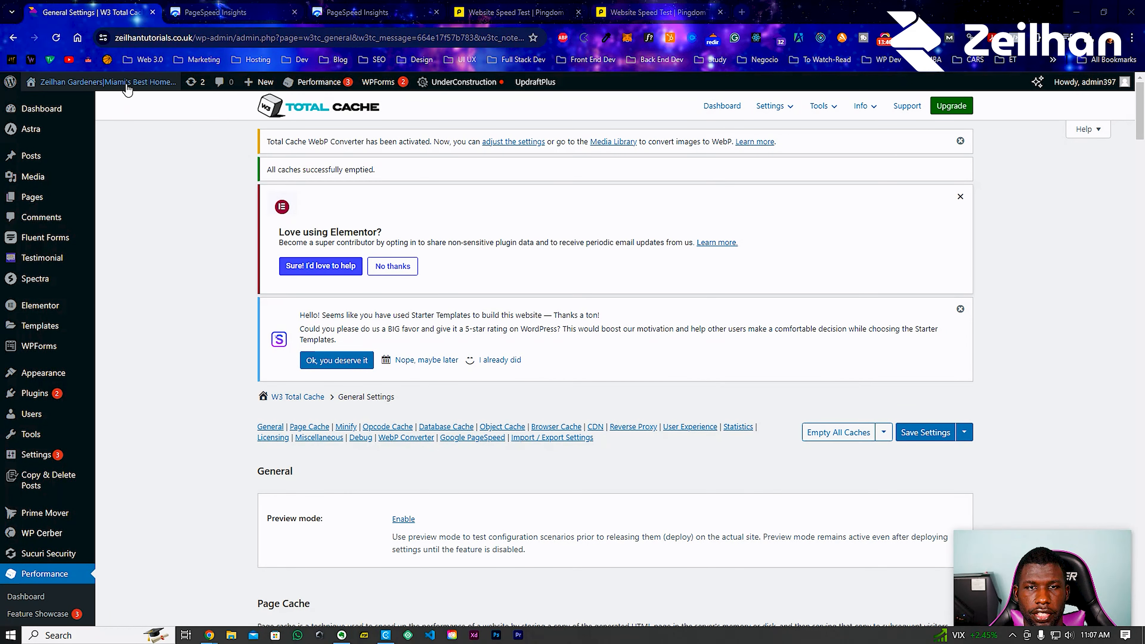
pyautogui.rightClick(82, 101)
pyautogui.click(150, 144)
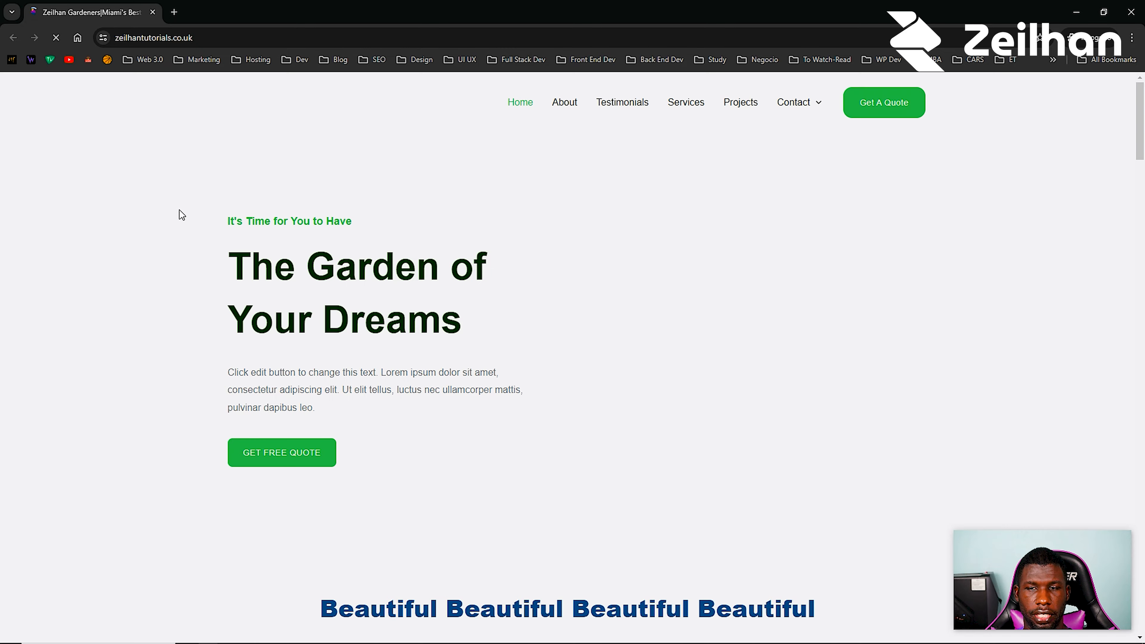
pyautogui.scroll(-10, 181, 216)
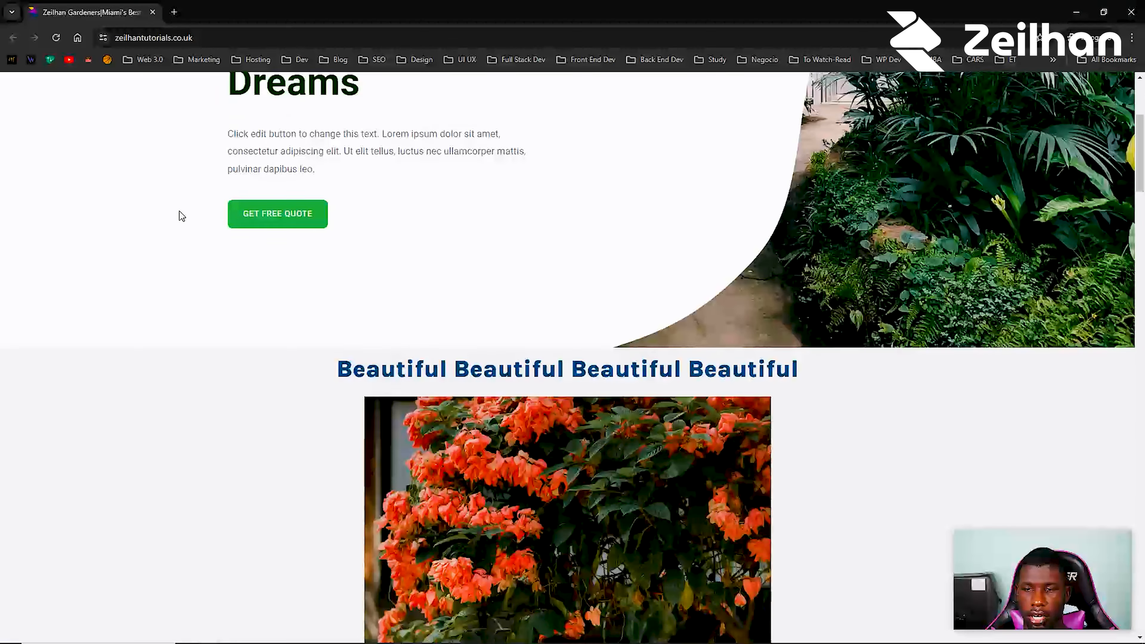
pyautogui.scroll(-15, 181, 215)
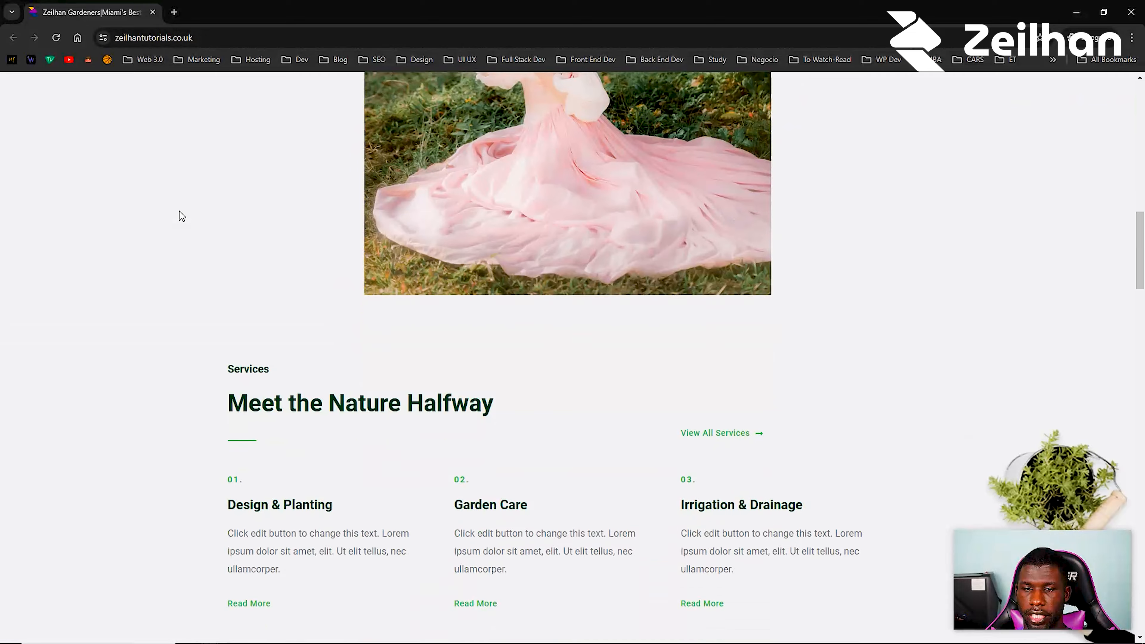
pyautogui.scroll(-15, 181, 217)
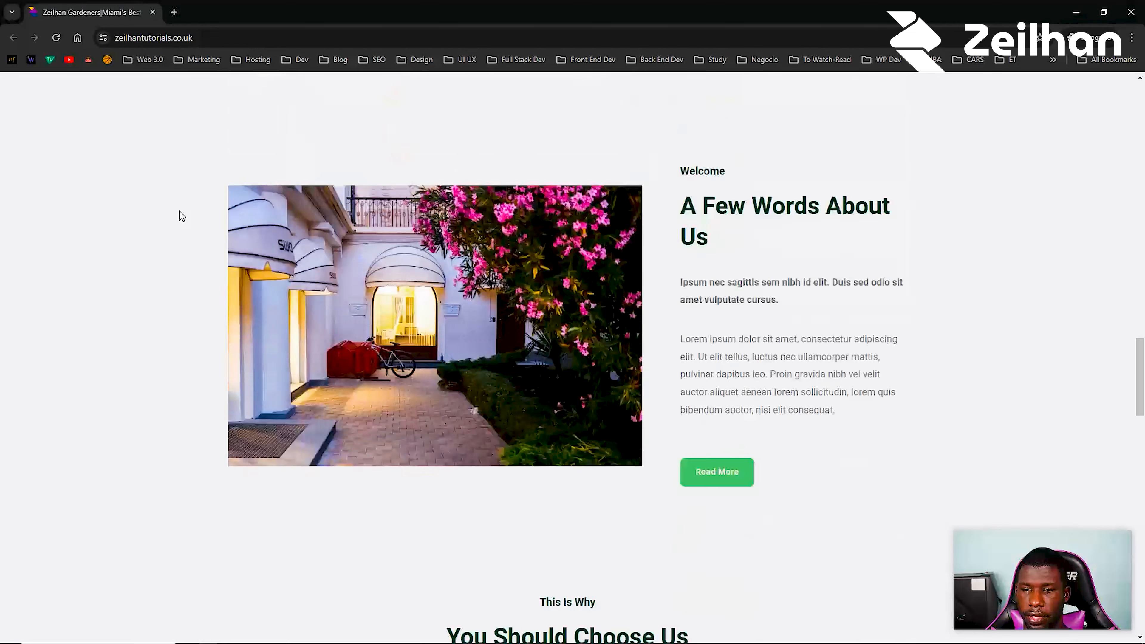
pyautogui.scroll(-15, 181, 217)
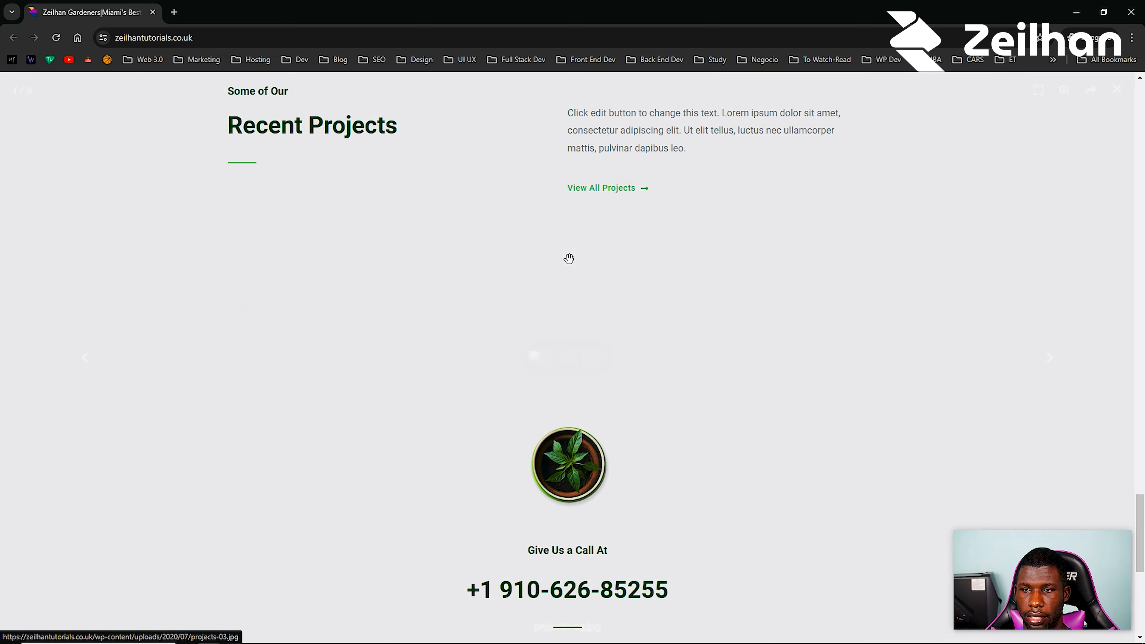
# View the projects-03.jpg image from the Recent Projects gallery in the lightbox, then close it.
pyautogui.click(569, 258)
pyautogui.click(711, 246)
pyautogui.click(711, 247)
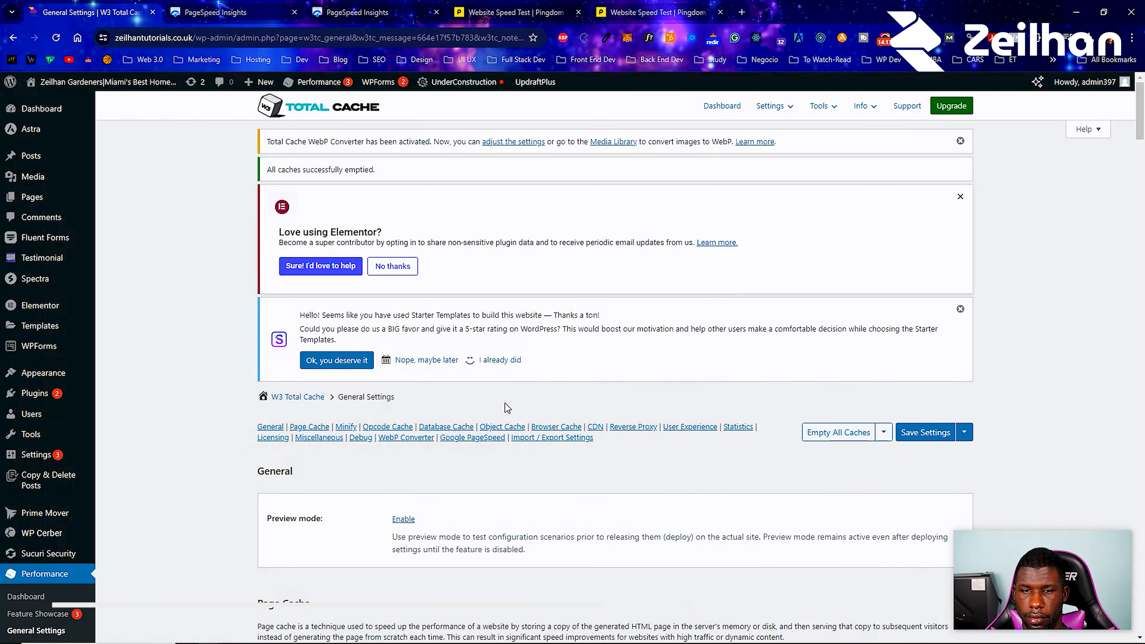
# Enable Minify again in the W3 Total Cache general settings and save the change.
pyautogui.scroll(-5, 508, 408)
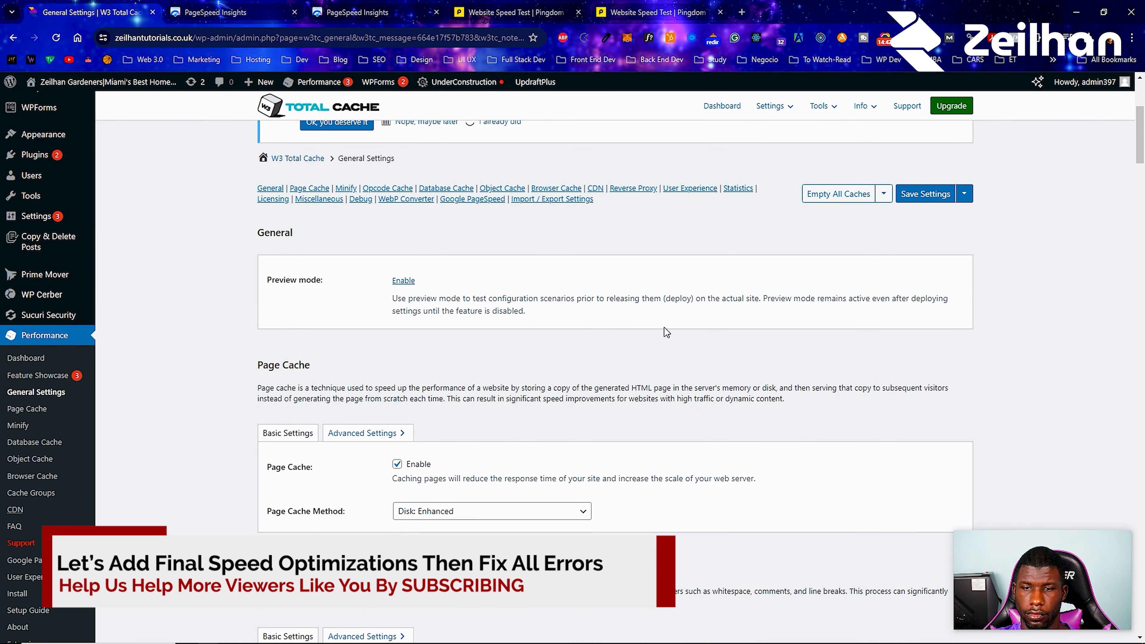
pyautogui.scroll(-1, 507, 408)
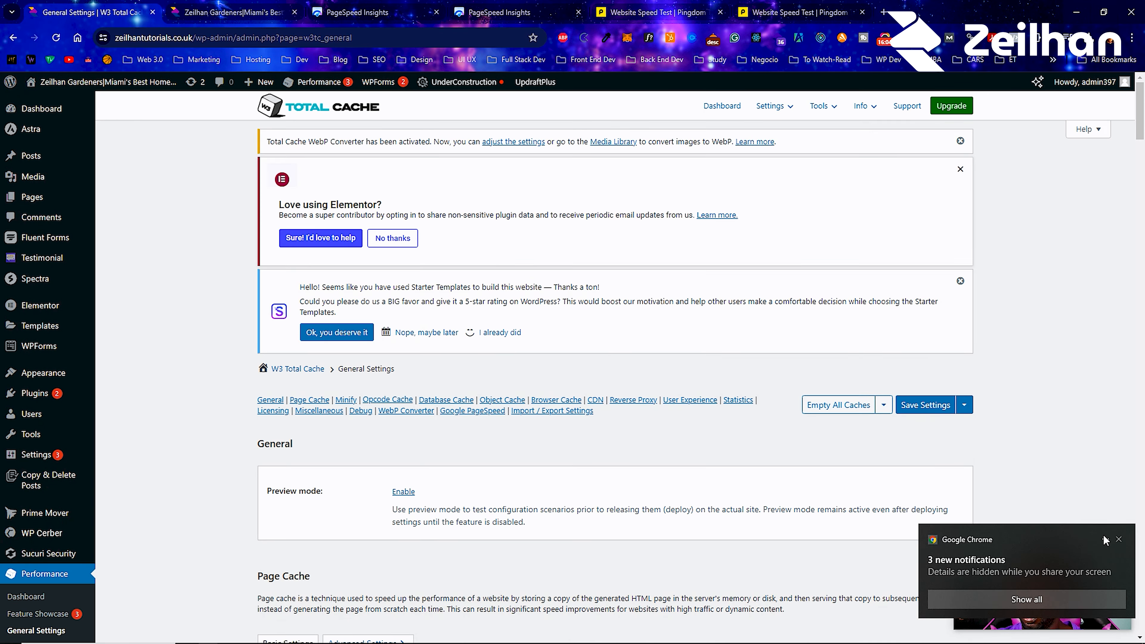
pyautogui.click(1119, 540)
pyautogui.scroll(-10, 395, 411)
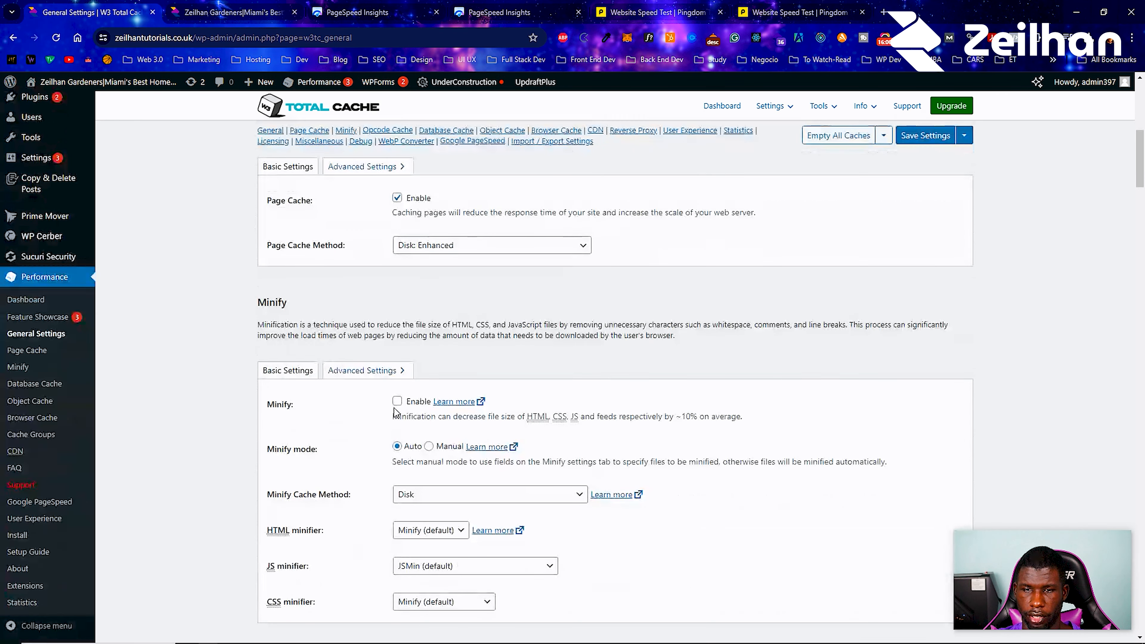
pyautogui.click(397, 401)
pyautogui.click(374, 370)
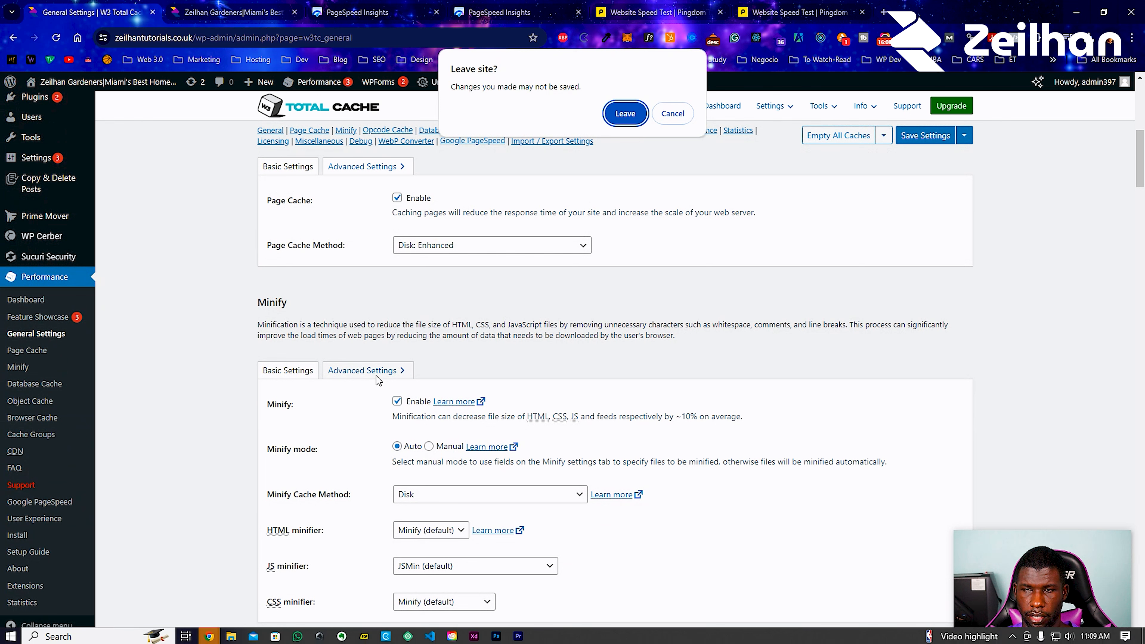
pyautogui.click(673, 112)
pyautogui.click(925, 136)
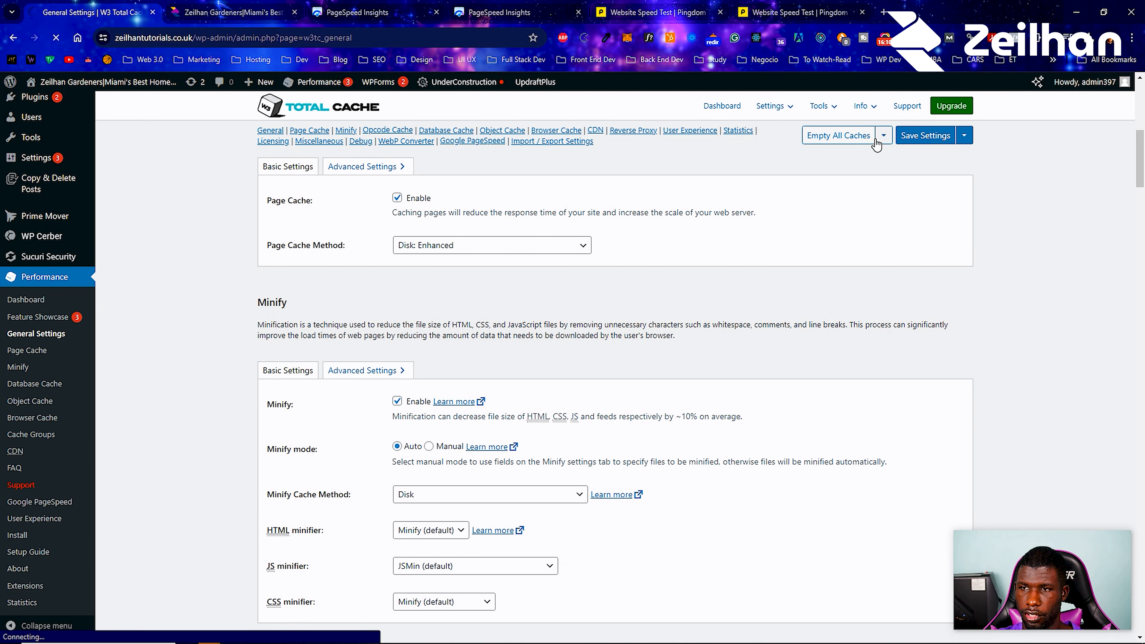
# In the Page Cache settings, enable caching of feeds (site, categories, tags, comments) and of 404 (not found) pages.
pyautogui.scroll(-7, 241, 357)
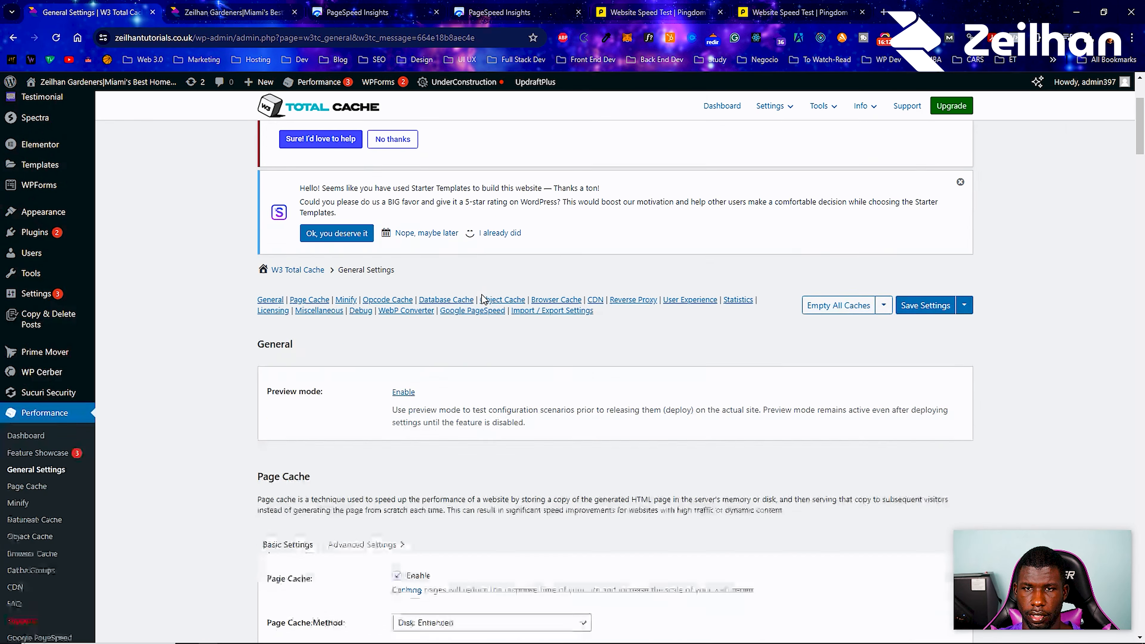
pyautogui.click(32, 354)
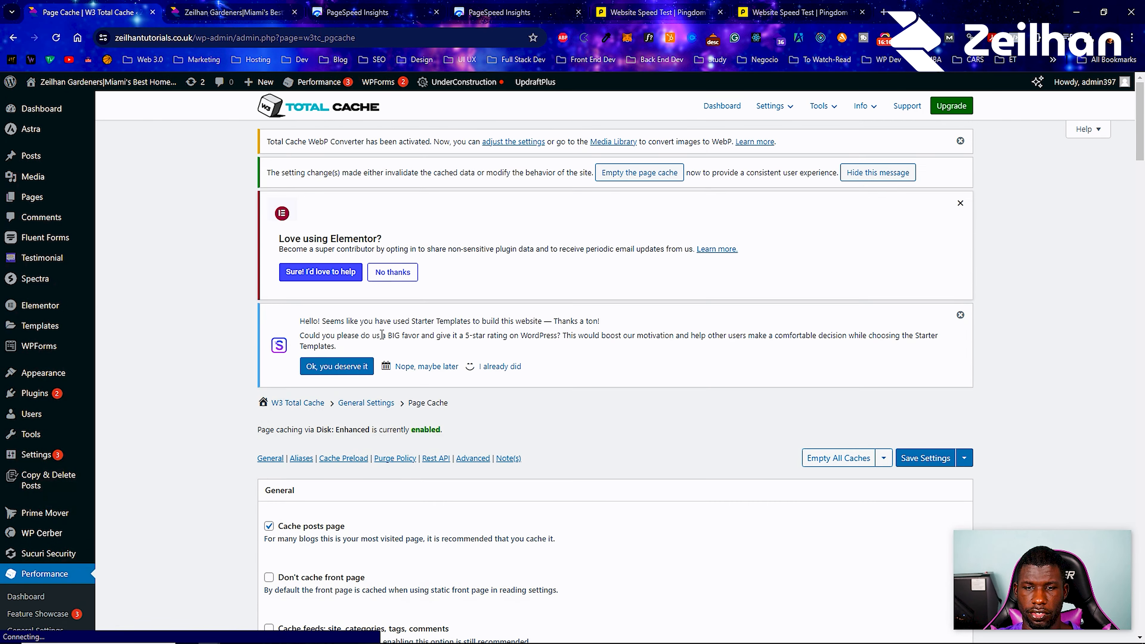
pyautogui.scroll(-5, 380, 337)
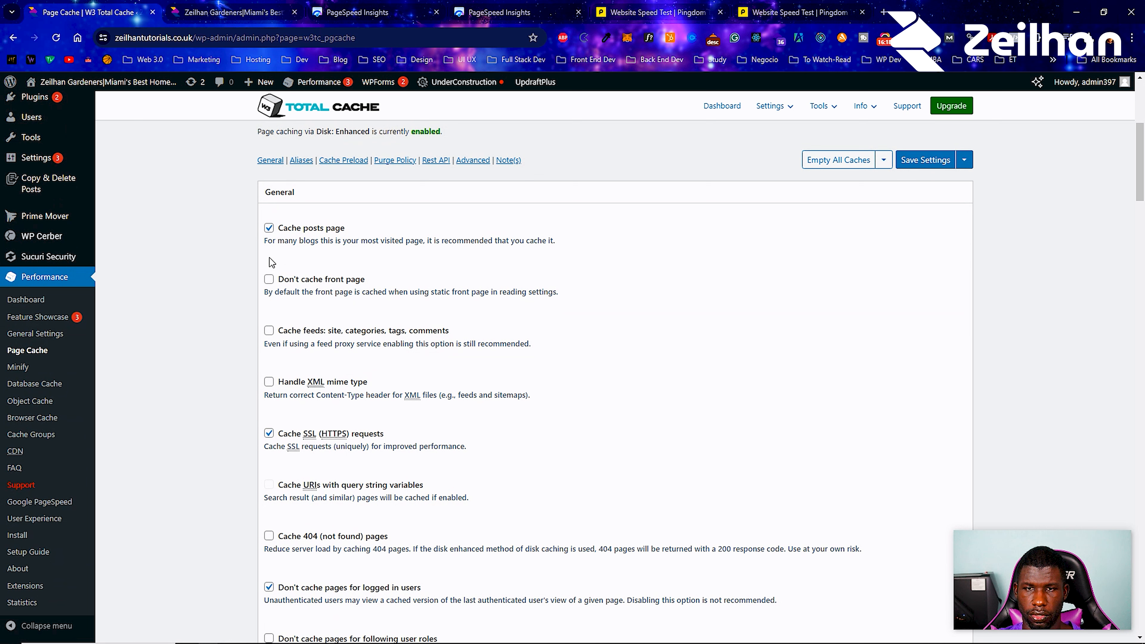
pyautogui.click(269, 332)
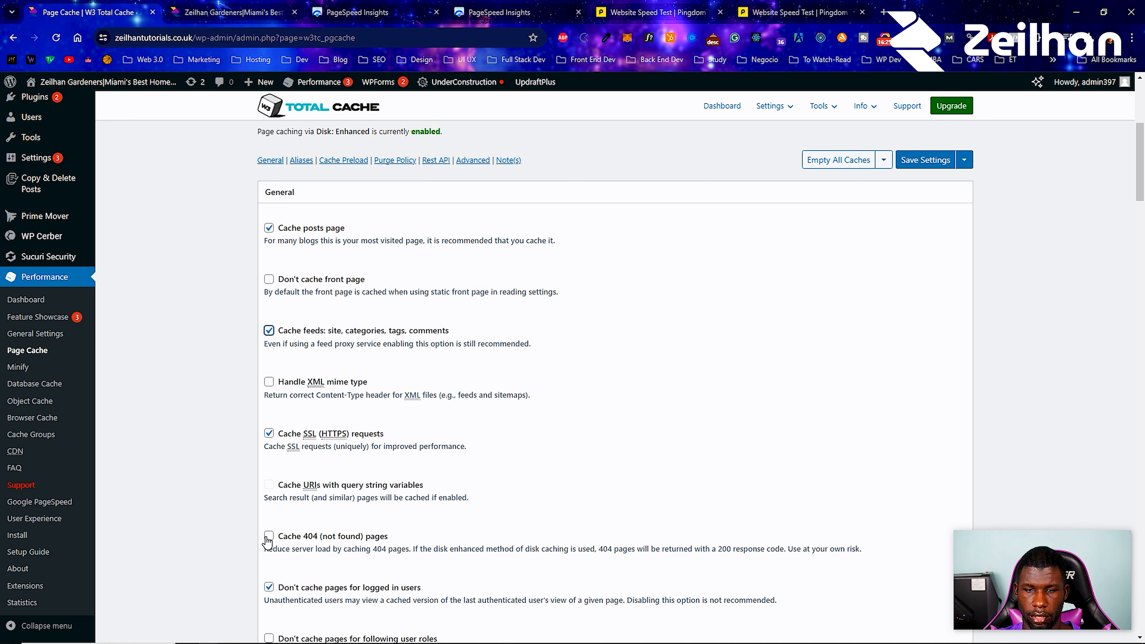
pyautogui.scroll(-4, 289, 501)
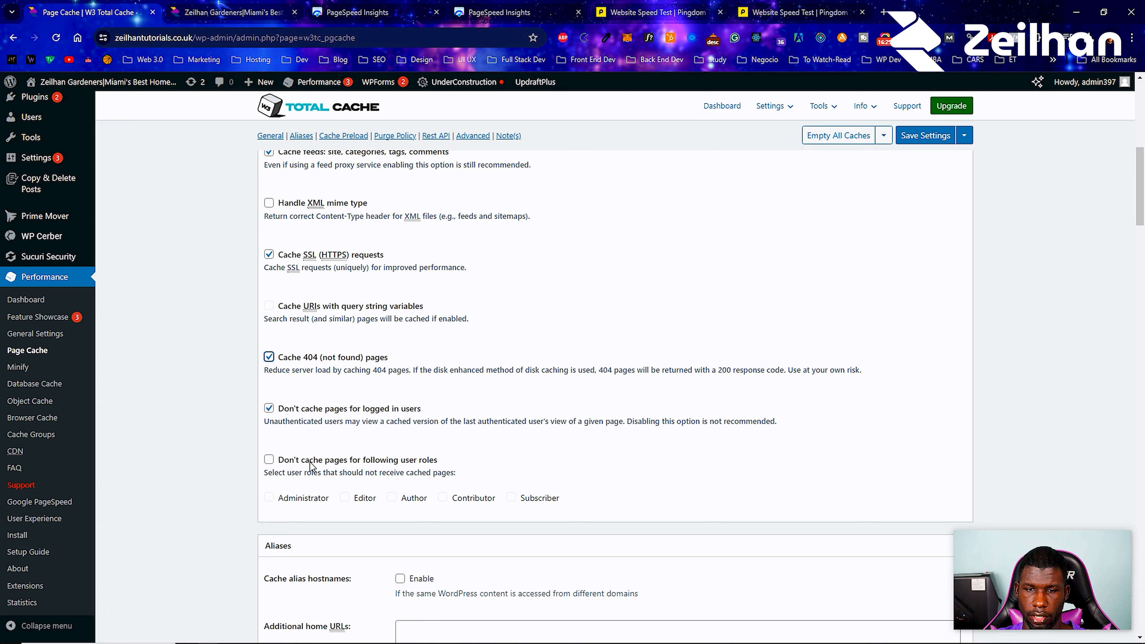
# Review the remaining Page Cache options, from aliases and cache preload through the advanced section, and save the settings.
pyautogui.scroll(-4, 310, 467)
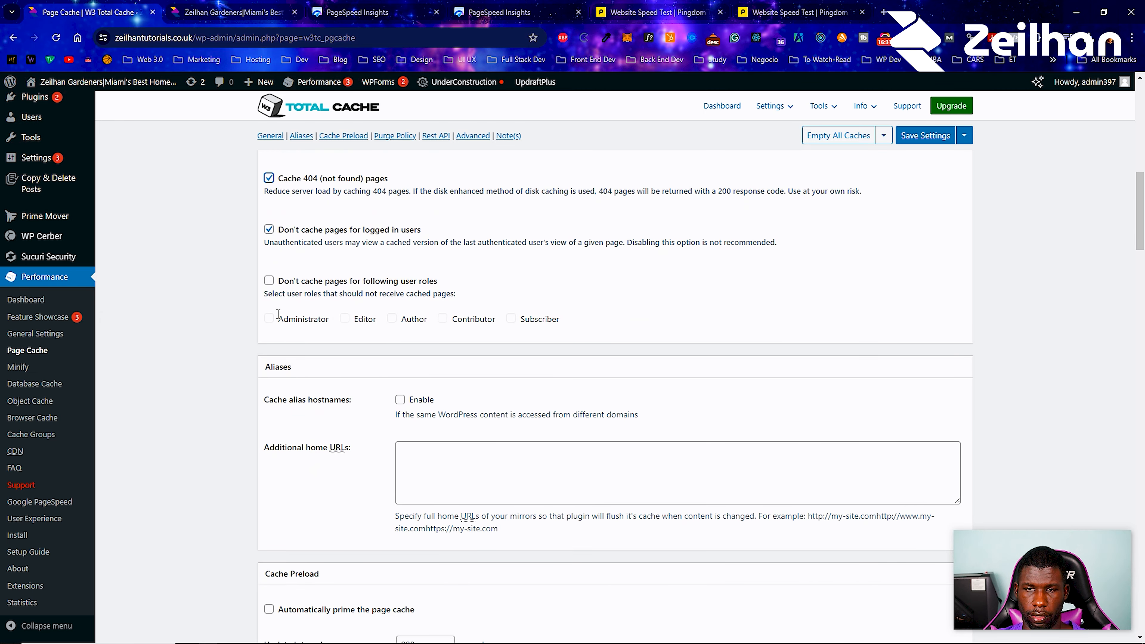
pyautogui.scroll(-4, 373, 418)
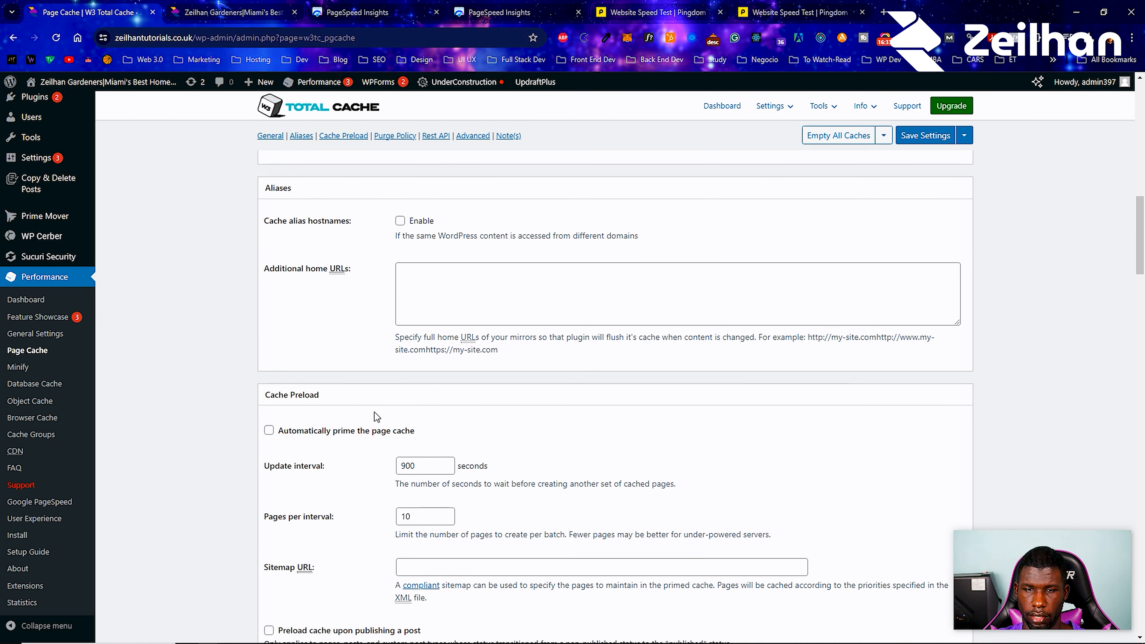
pyautogui.scroll(-8, 433, 410)
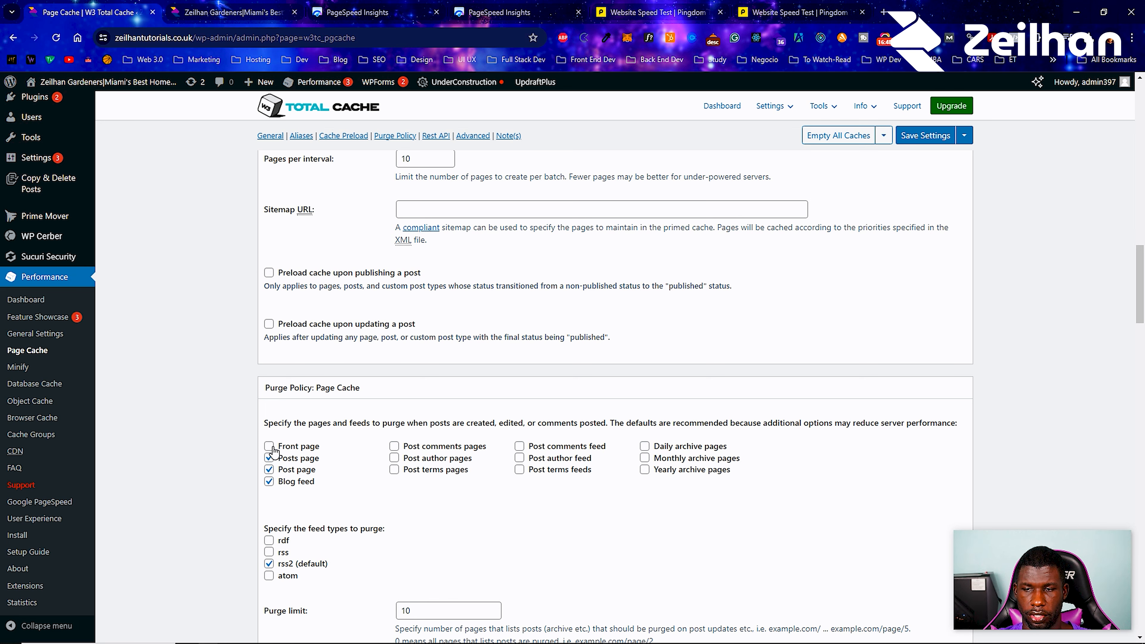
pyautogui.scroll(-3, 277, 448)
pyautogui.scroll(-8, 325, 441)
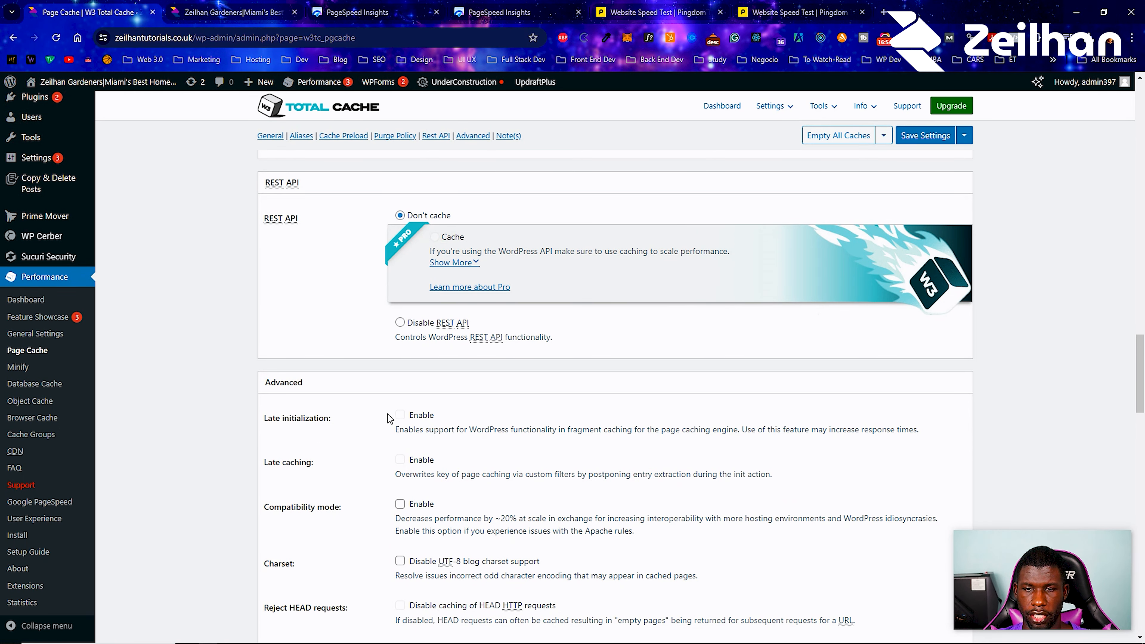
pyautogui.scroll(-3, 366, 403)
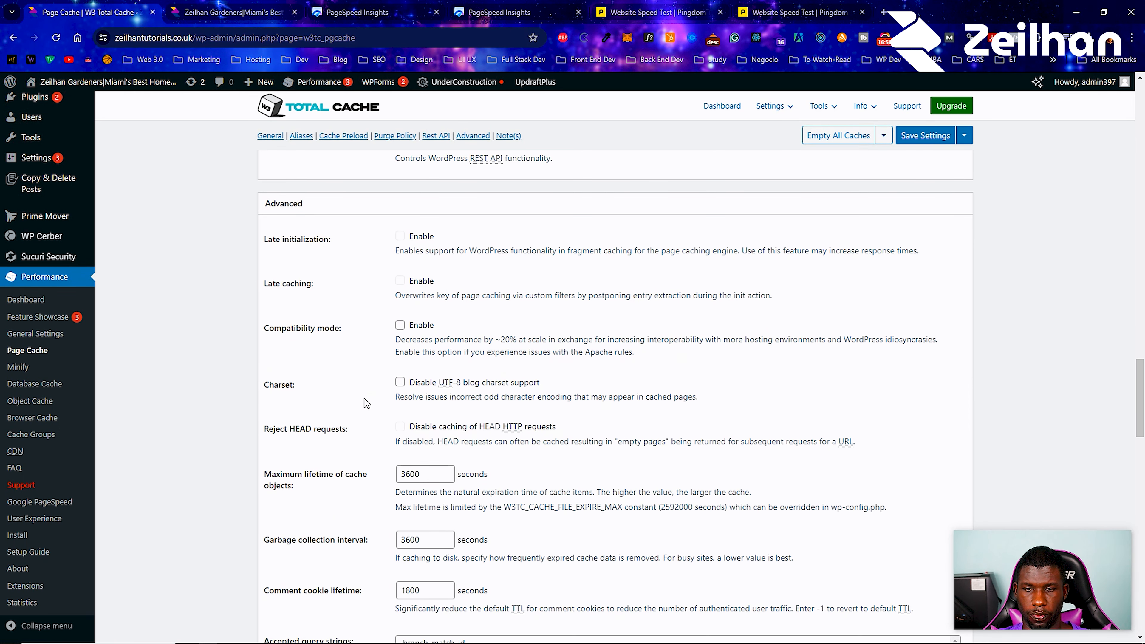
pyautogui.scroll(-15, 366, 403)
pyautogui.scroll(-3, 681, 301)
pyautogui.click(925, 135)
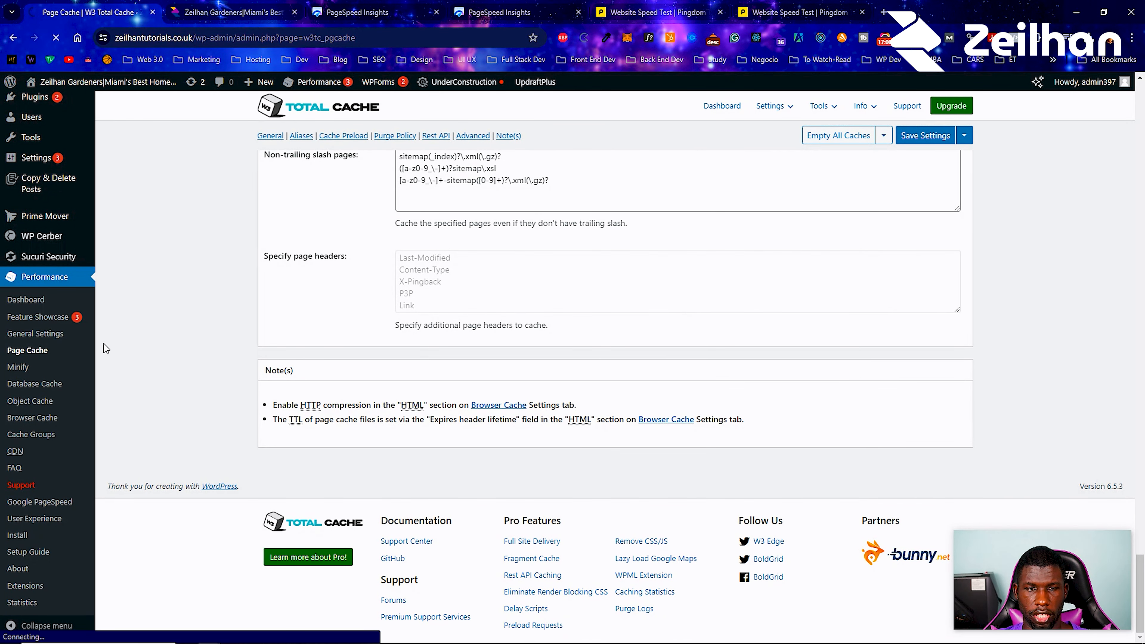
# In the Minify settings, enable HTML minification with inline CSS minification, inline JS minification and line break removal.
pyautogui.scroll(-5, 27, 405)
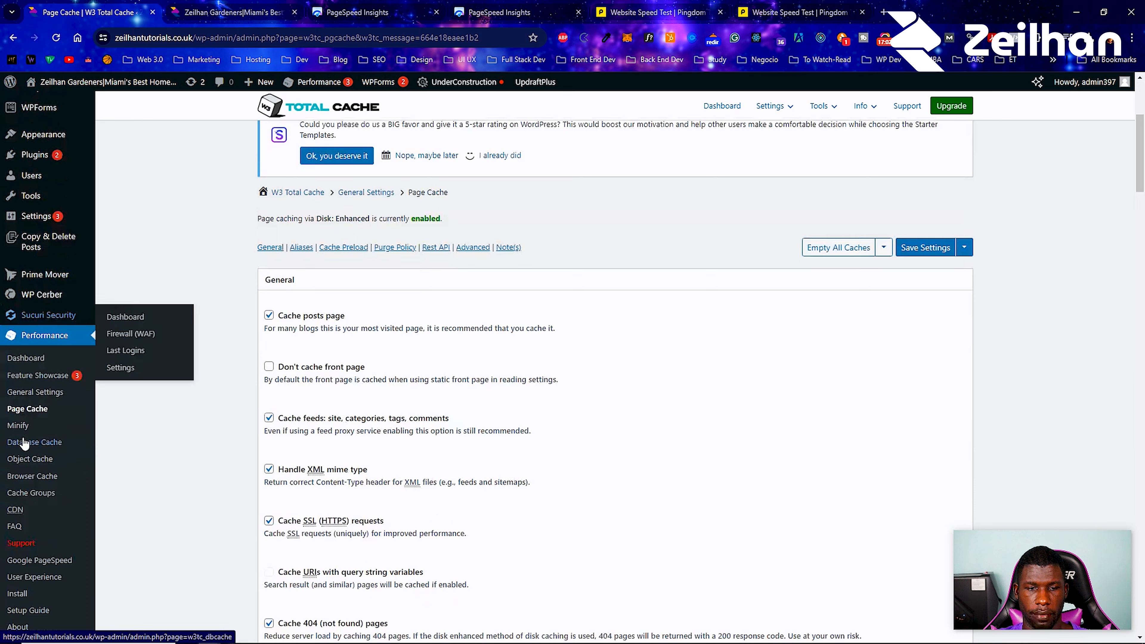
pyautogui.click(18, 426)
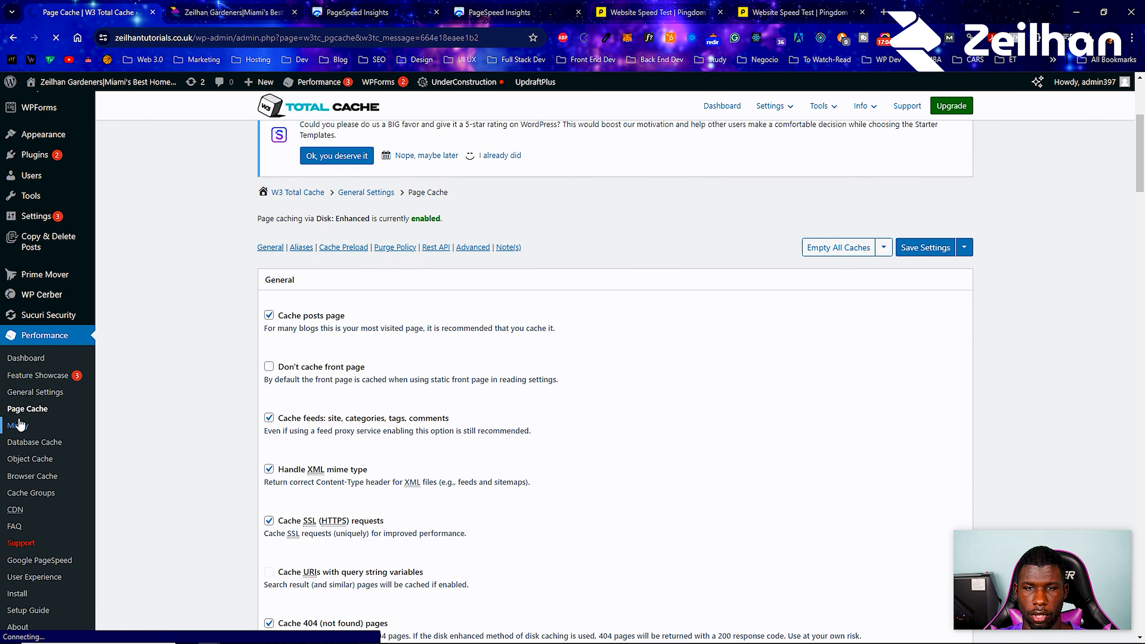
pyautogui.scroll(-6, 658, 276)
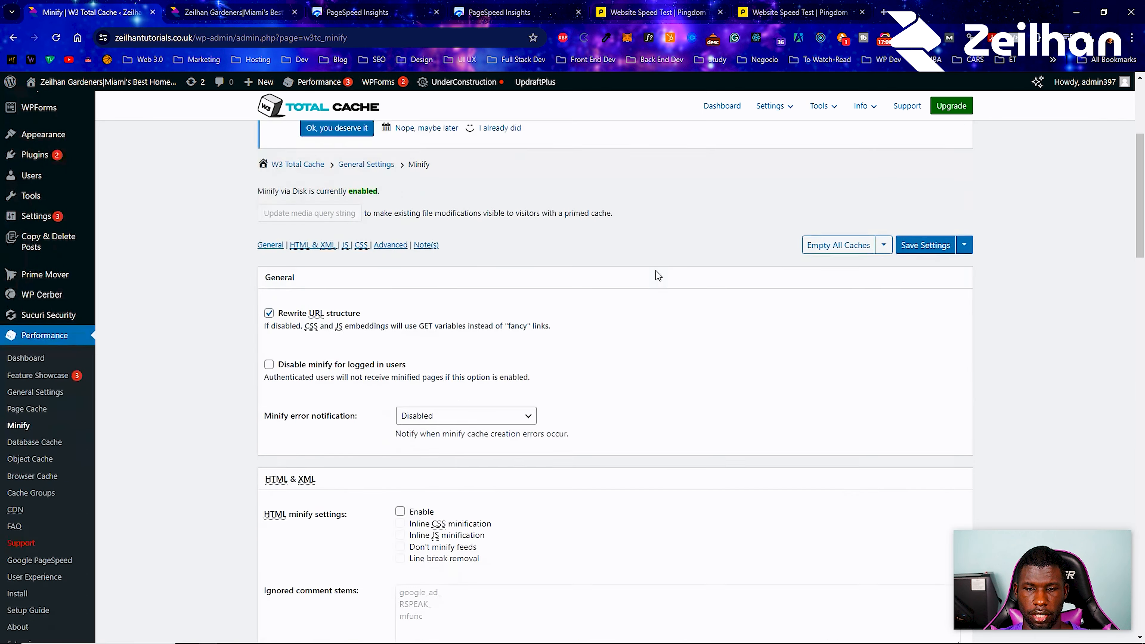
pyautogui.scroll(-4, 485, 321)
pyautogui.click(400, 334)
pyautogui.click(401, 345)
pyautogui.click(400, 356)
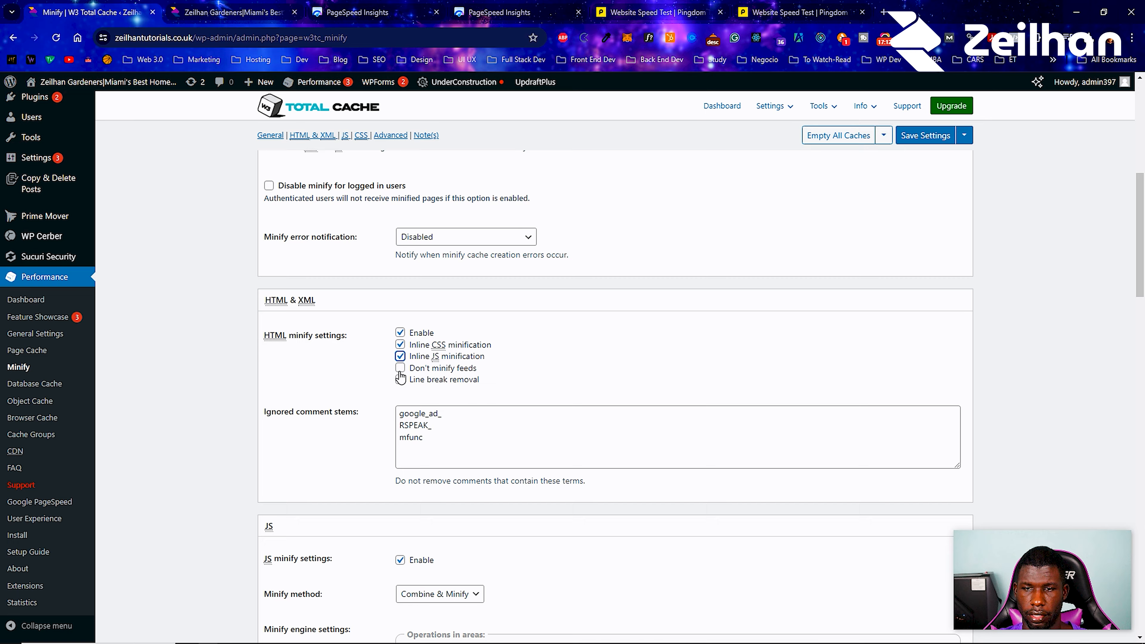
pyautogui.scroll(-4, 399, 380)
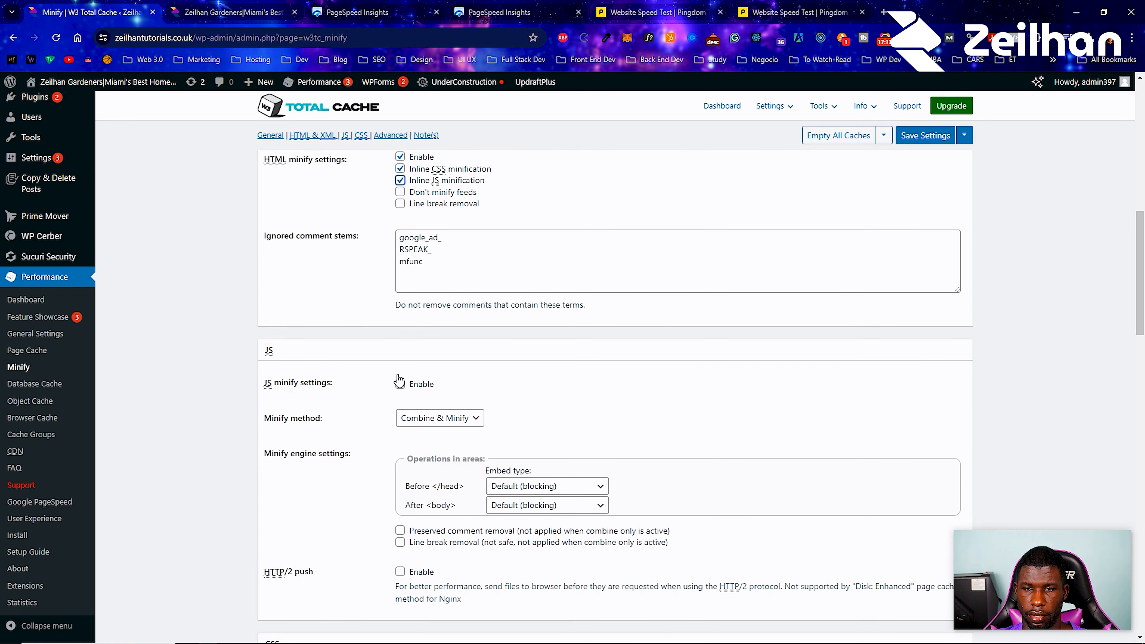
pyautogui.click(400, 202)
# Review the JS, CSS and advanced minify options, leaving them as they are, and save the Minify settings.
pyautogui.scroll(-5, 374, 231)
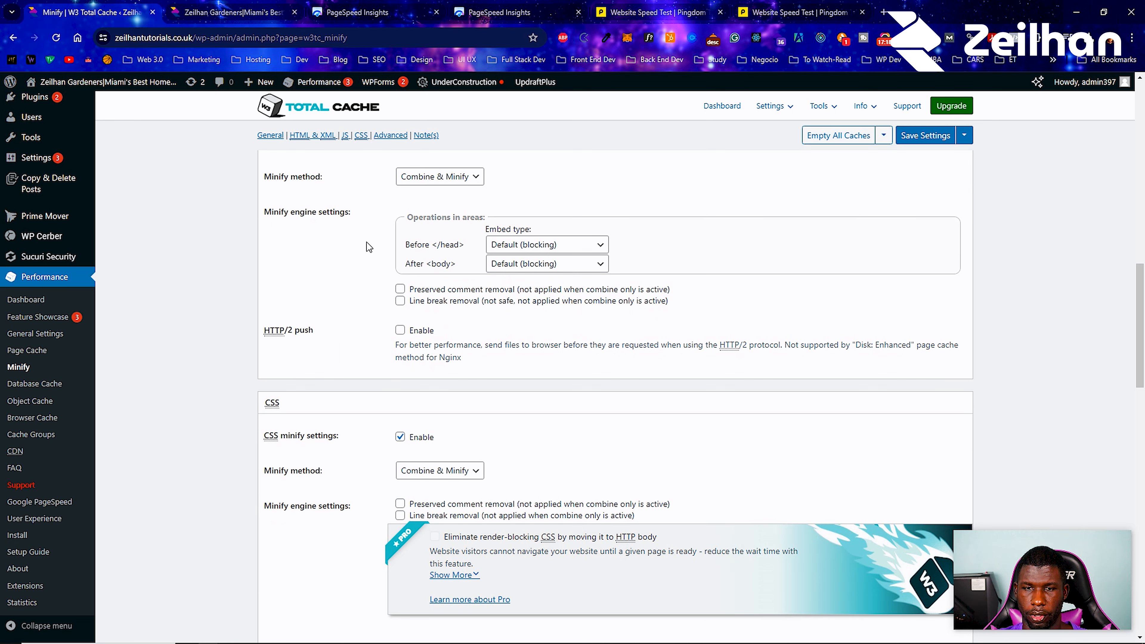
pyautogui.scroll(5, 366, 259)
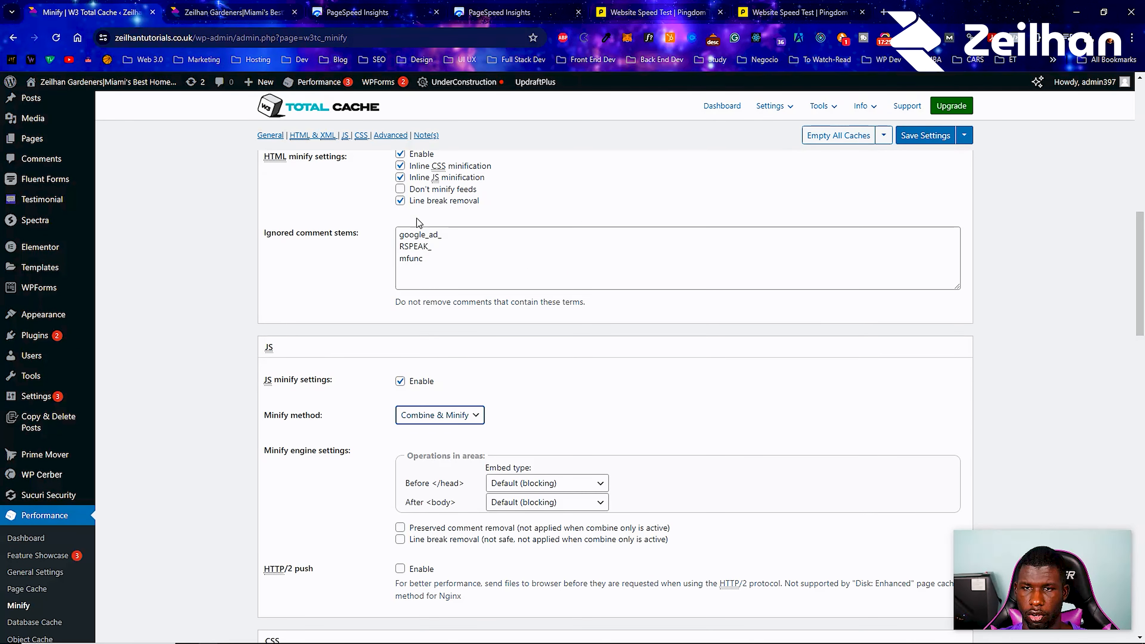
pyautogui.scroll(-5, 375, 285)
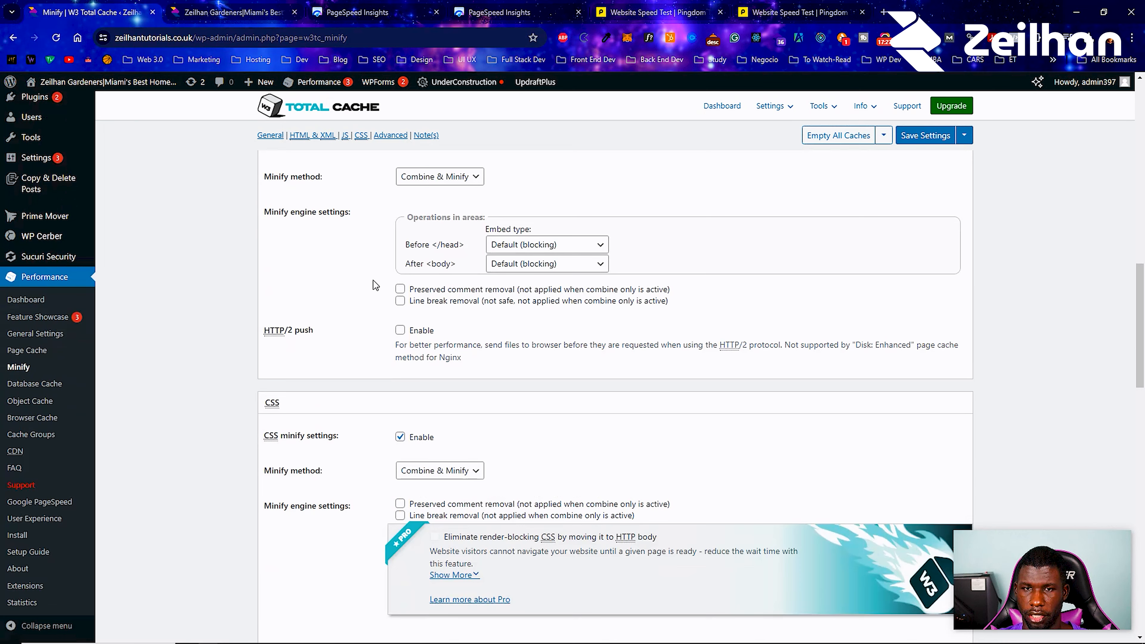
pyautogui.scroll(-5, 375, 285)
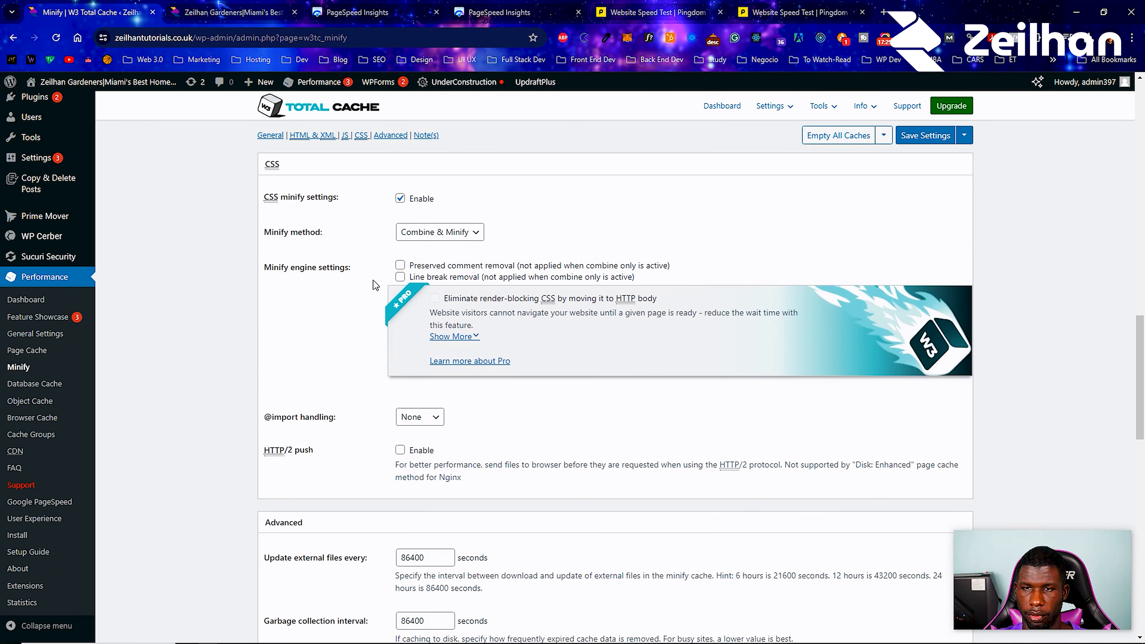
pyautogui.scroll(-20, 376, 285)
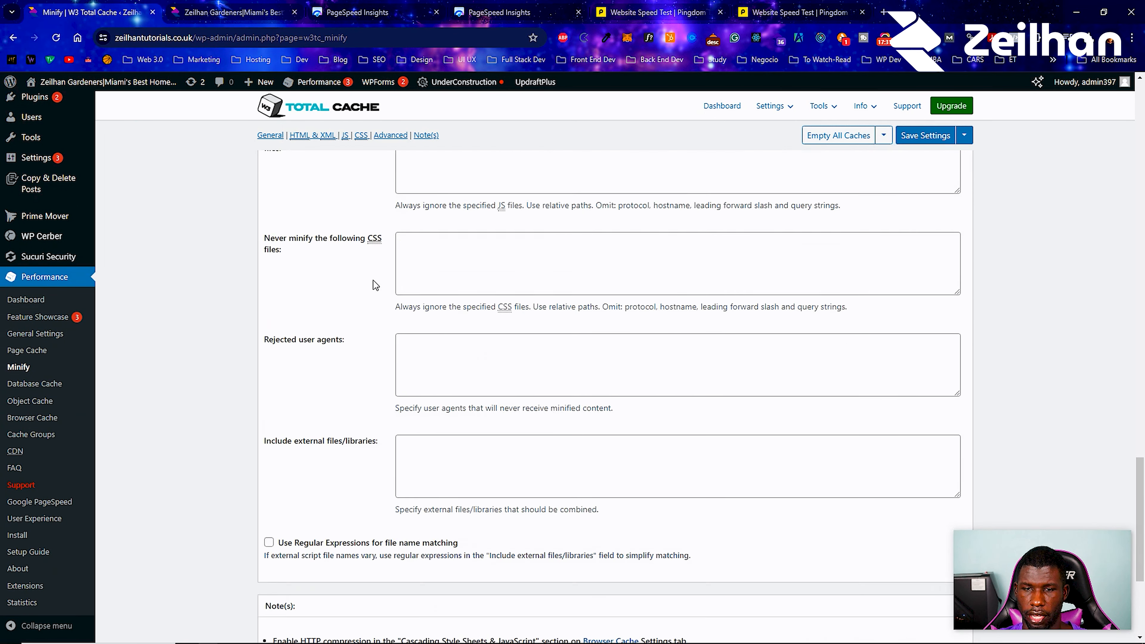
pyautogui.click(940, 139)
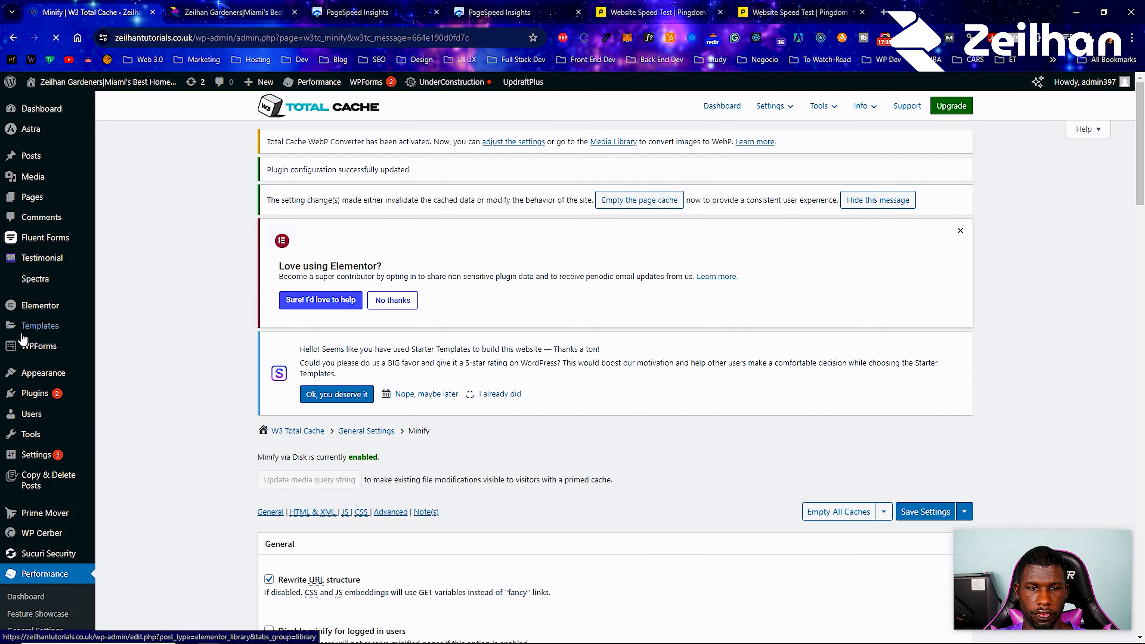
pyautogui.scroll(-4, 174, 170)
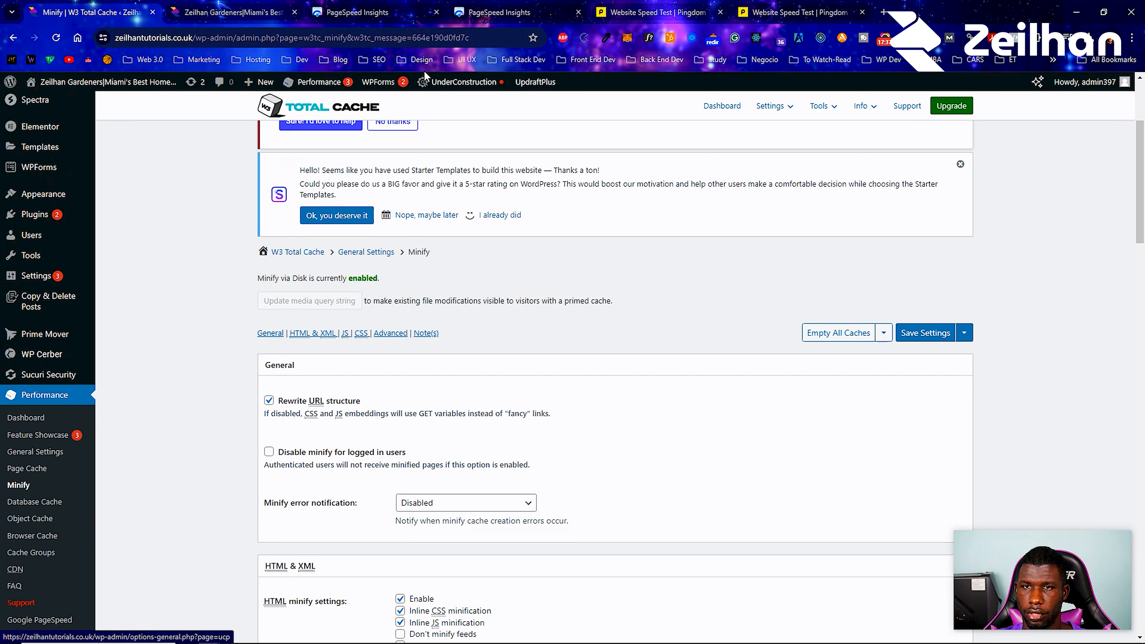
# Purge all W3 Total Cache caches for the site.
pyautogui.moveTo(315, 84)
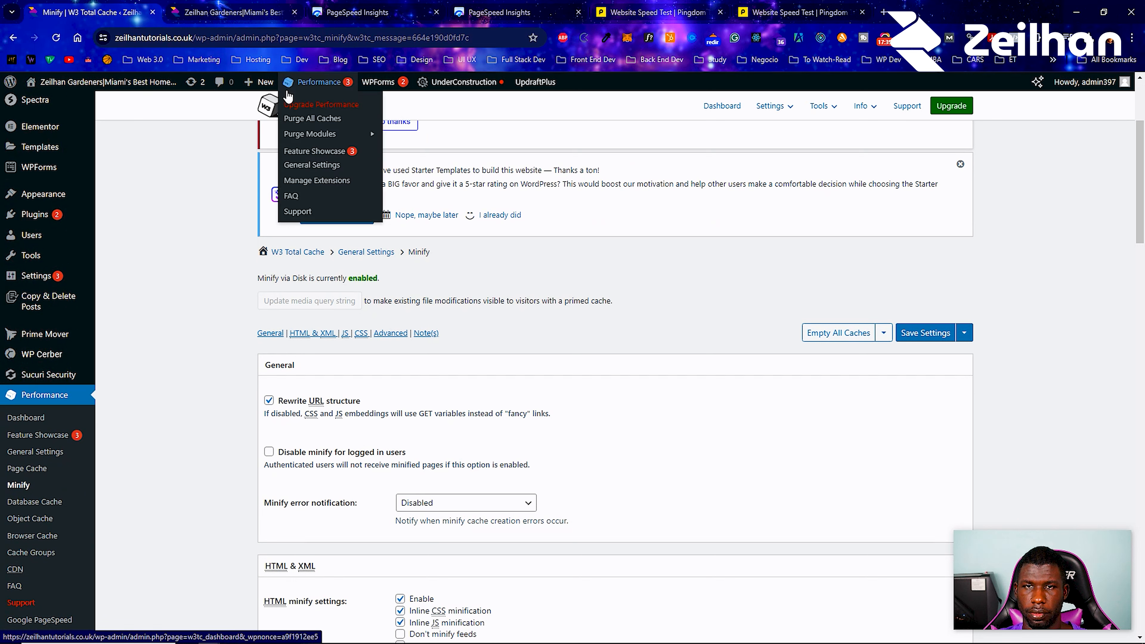
pyautogui.moveTo(332, 131)
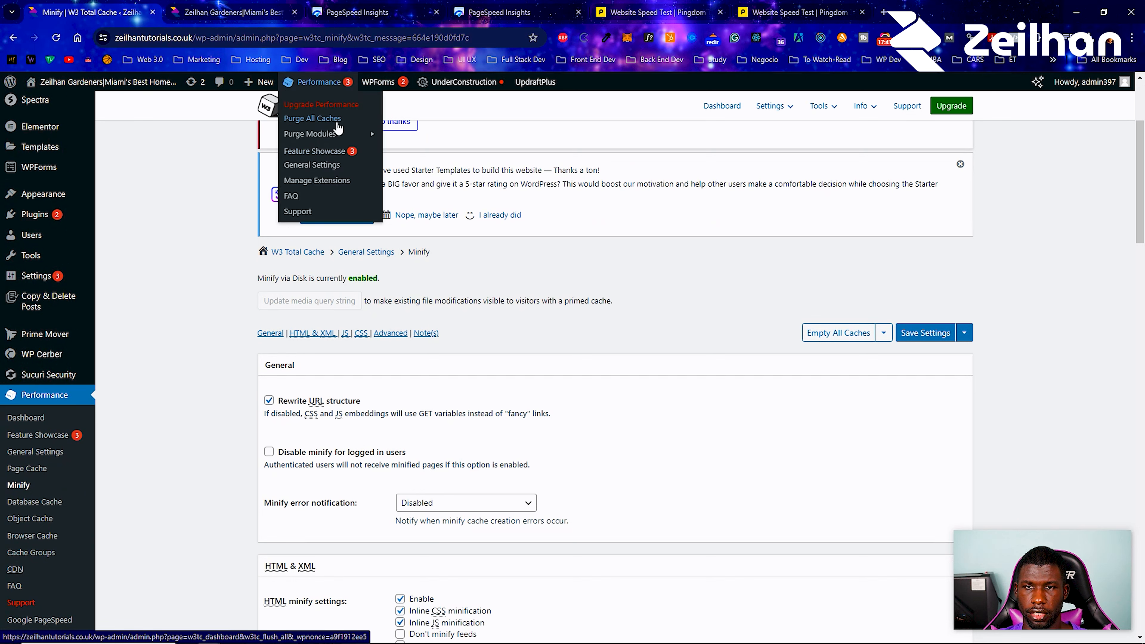
pyautogui.click(334, 119)
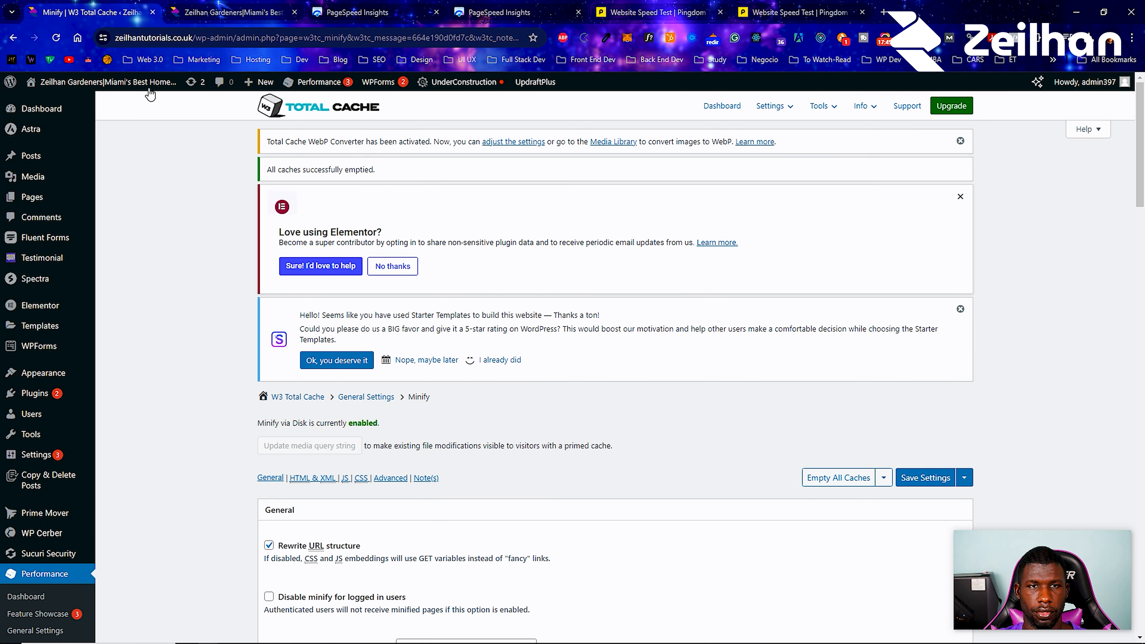
pyautogui.hotkey('alt', 'Tab')
pyautogui.click(159, 40)
pyautogui.rightClick(160, 40)
pyautogui.click(212, 127)
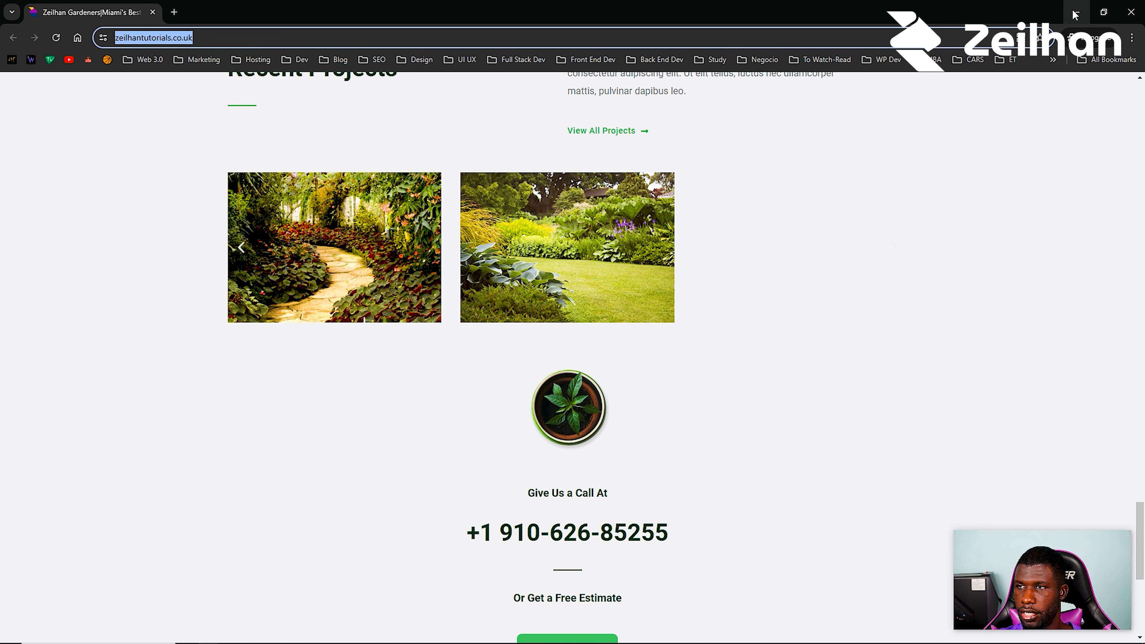
pyautogui.hotkey('alt', 'Tab')
pyautogui.click(333, 5)
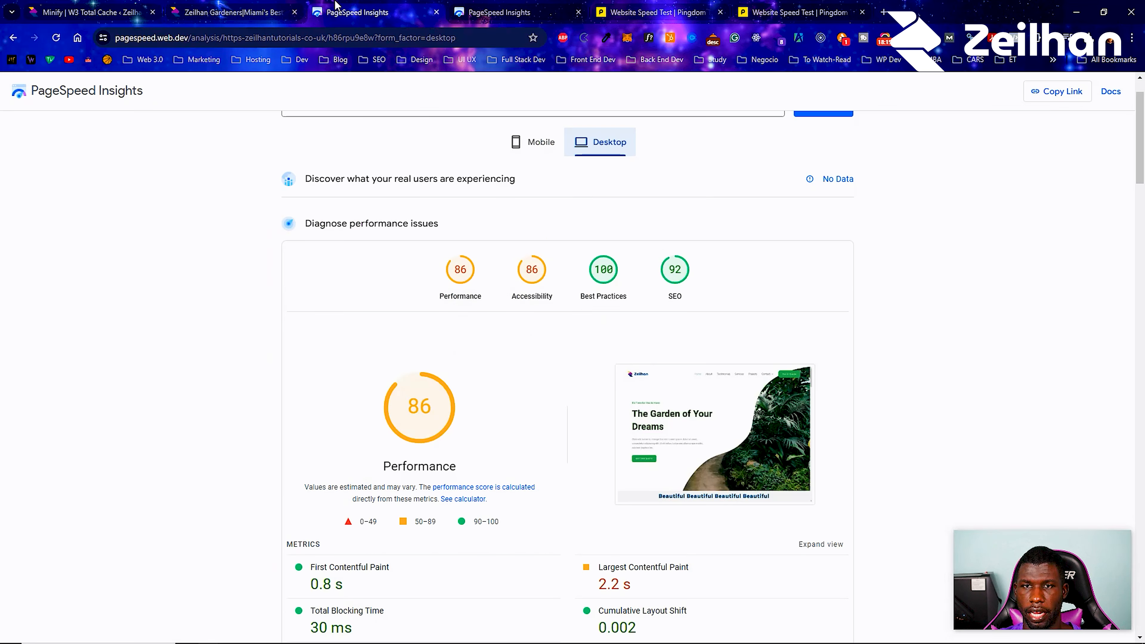
pyautogui.click(464, 13)
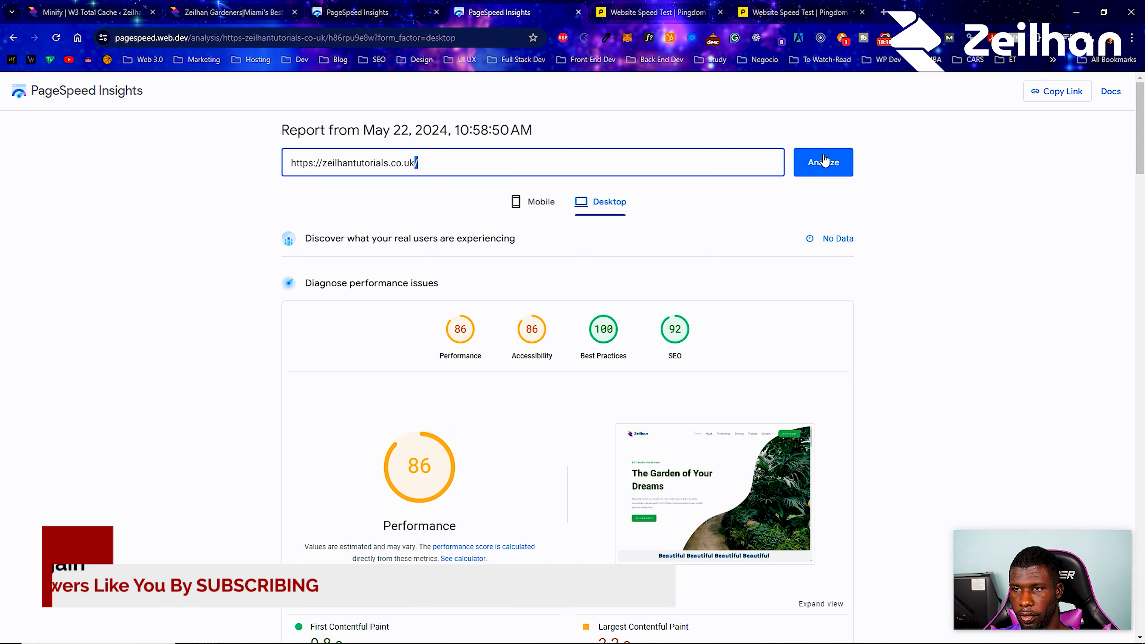
pyautogui.click(822, 162)
# Rerun the Pingdom speed test from Europe - United Kingdom - London and place the new PageSpeed report beside it.
pyautogui.click(762, 5)
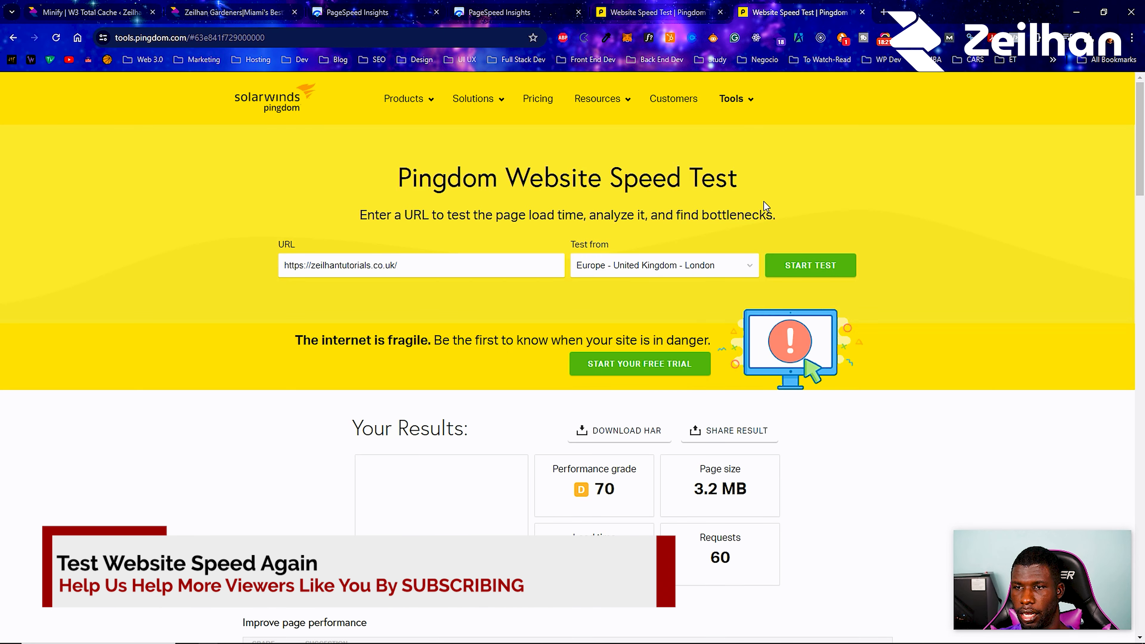
pyautogui.click(793, 264)
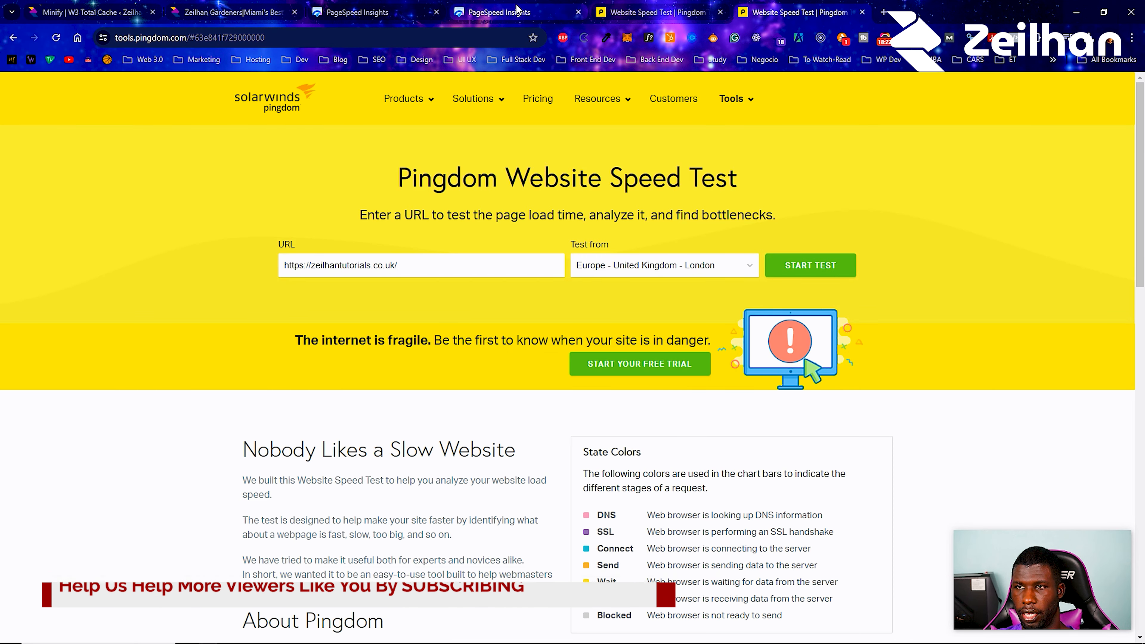
pyautogui.moveTo(523, 7); pyautogui.dragTo(656, 5)
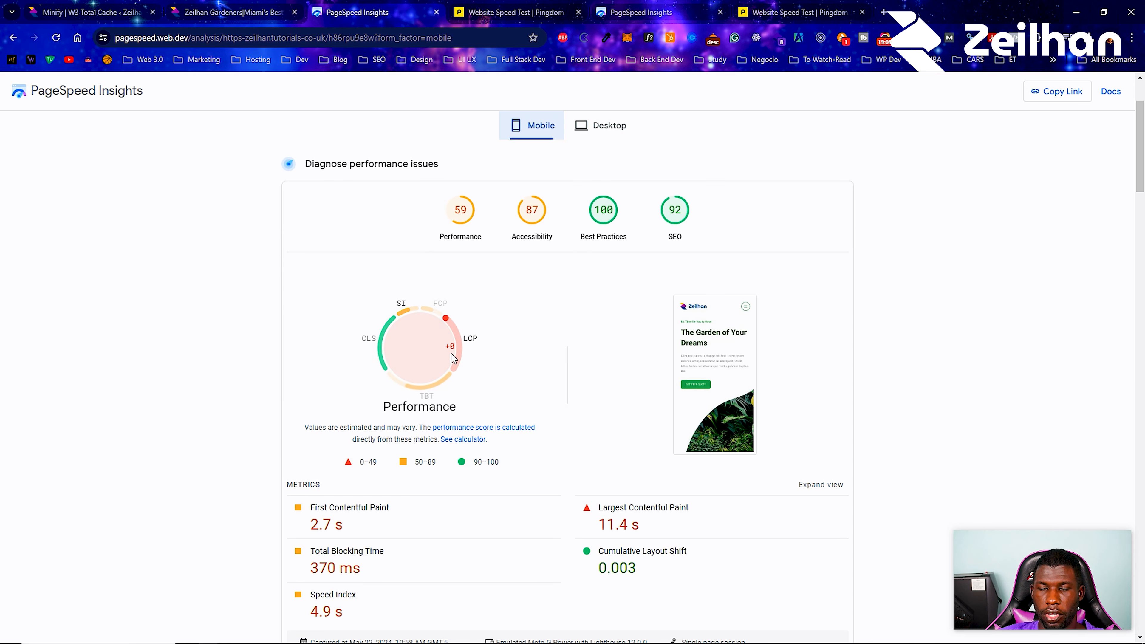
# Compare the mobile performance scores and metrics of the new PageSpeed Insights report with those of the baseline report.
pyautogui.click(626, 7)
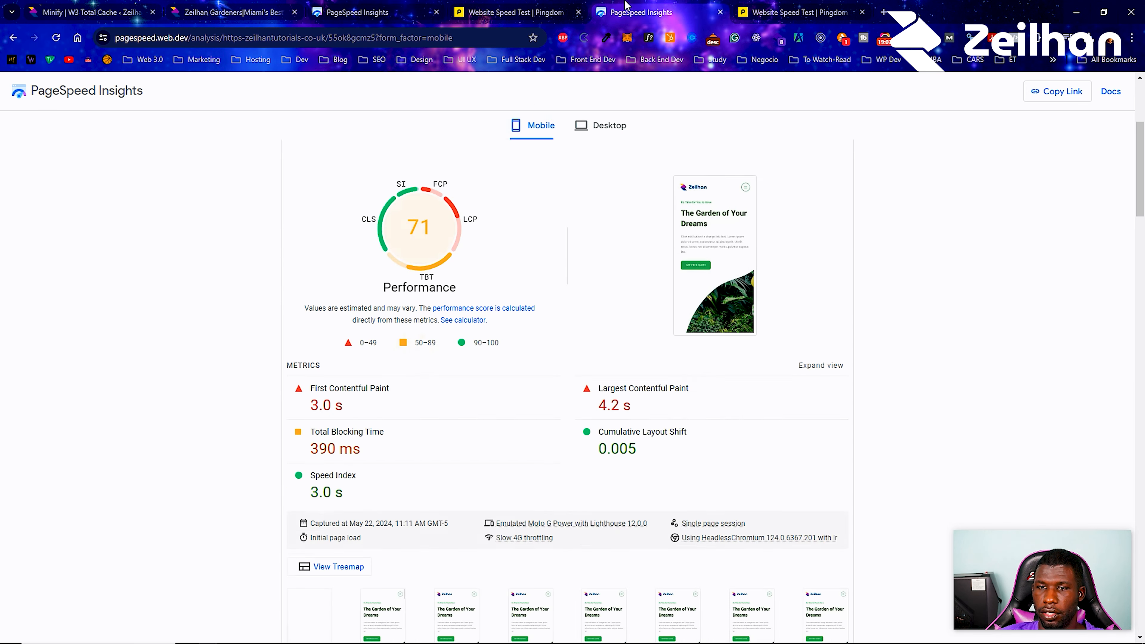
pyautogui.scroll(5, 426, 240)
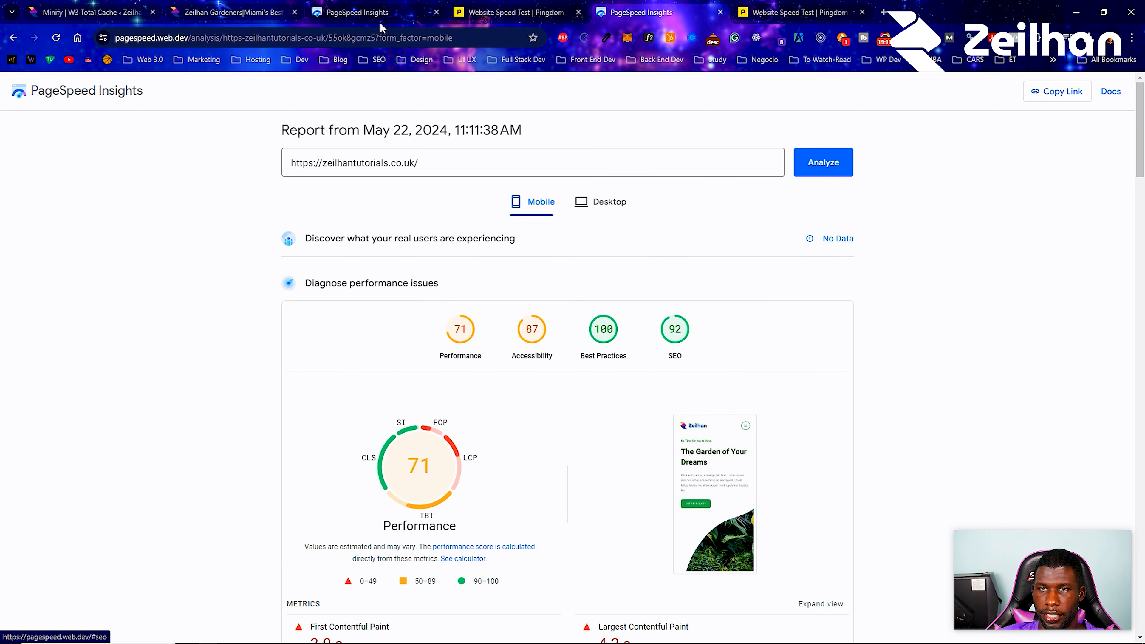
pyautogui.click(369, 17)
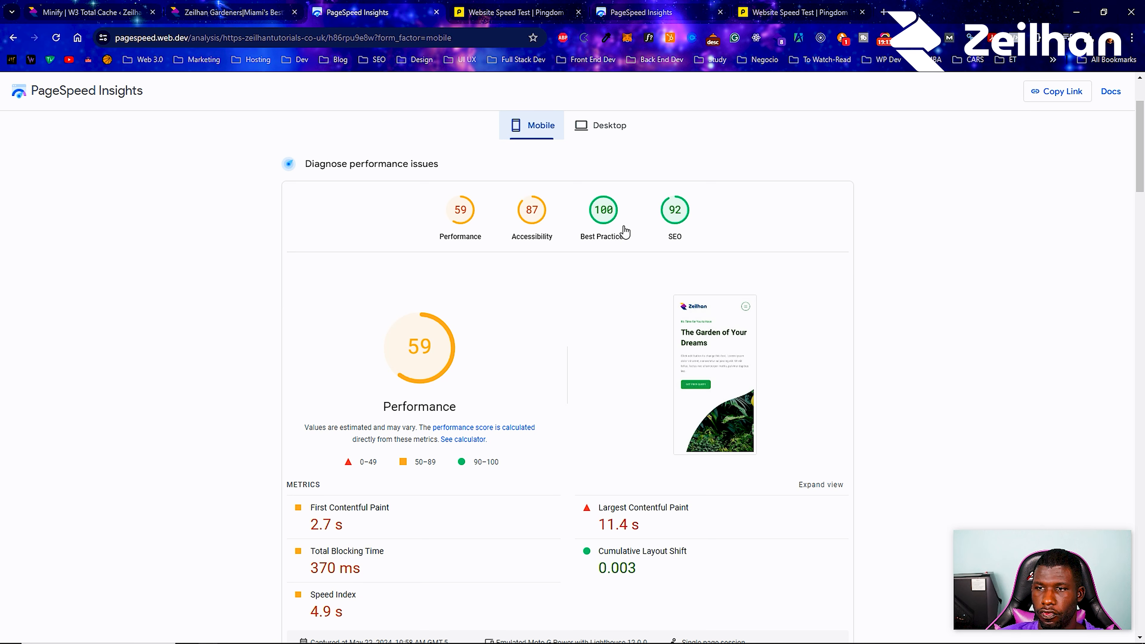
pyautogui.click(635, 10)
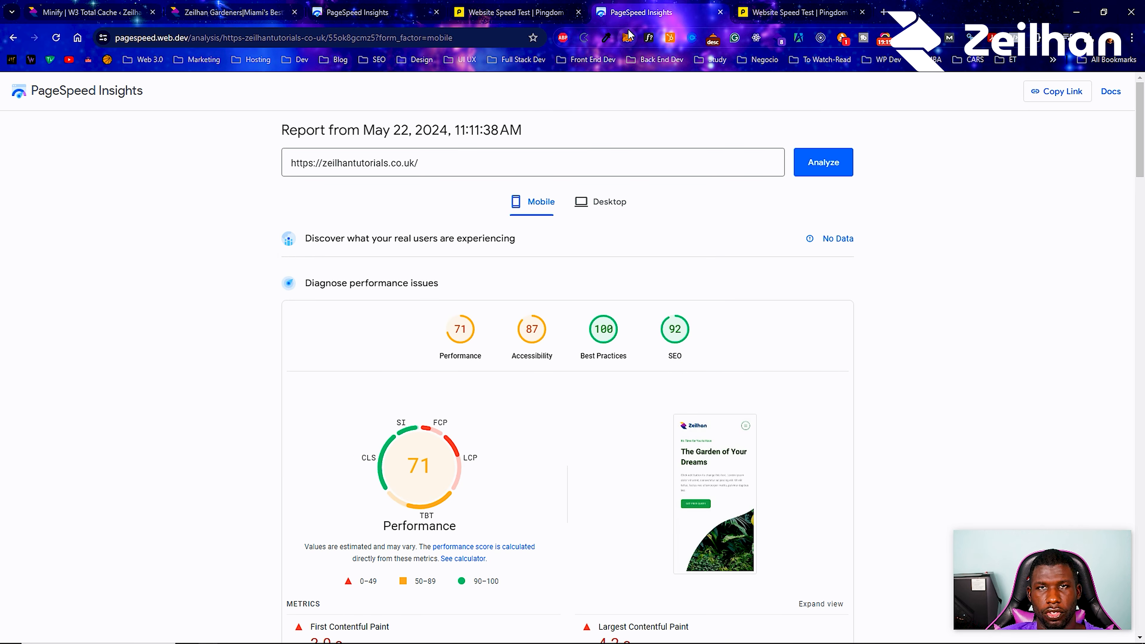
pyautogui.click(340, 6)
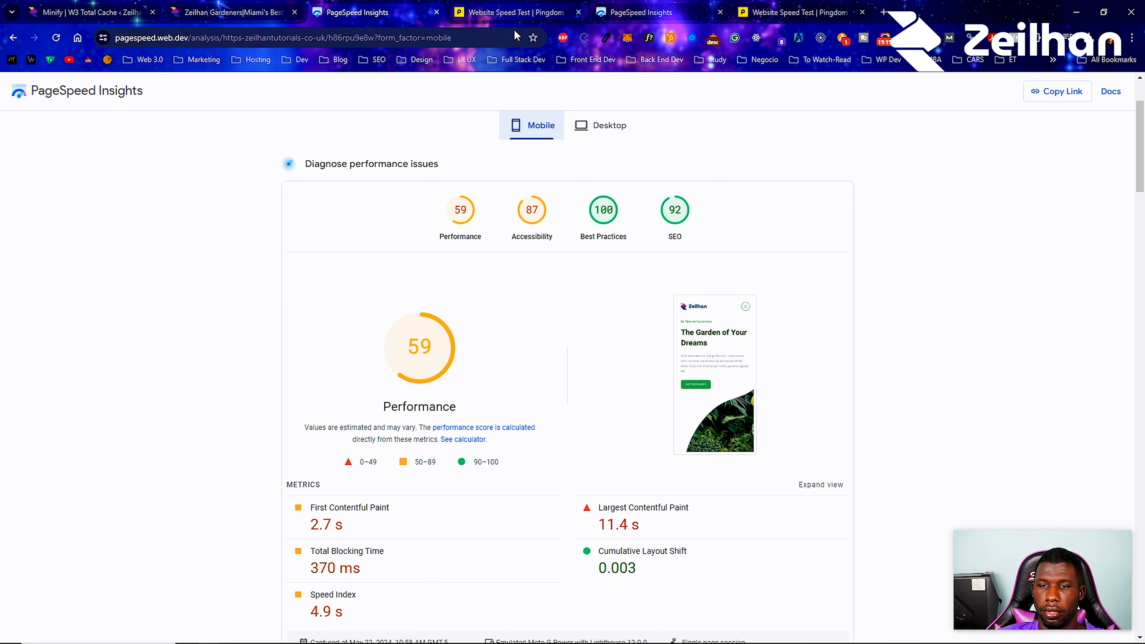
pyautogui.scroll(-1, 384, 615)
pyautogui.scroll(-3, 384, 614)
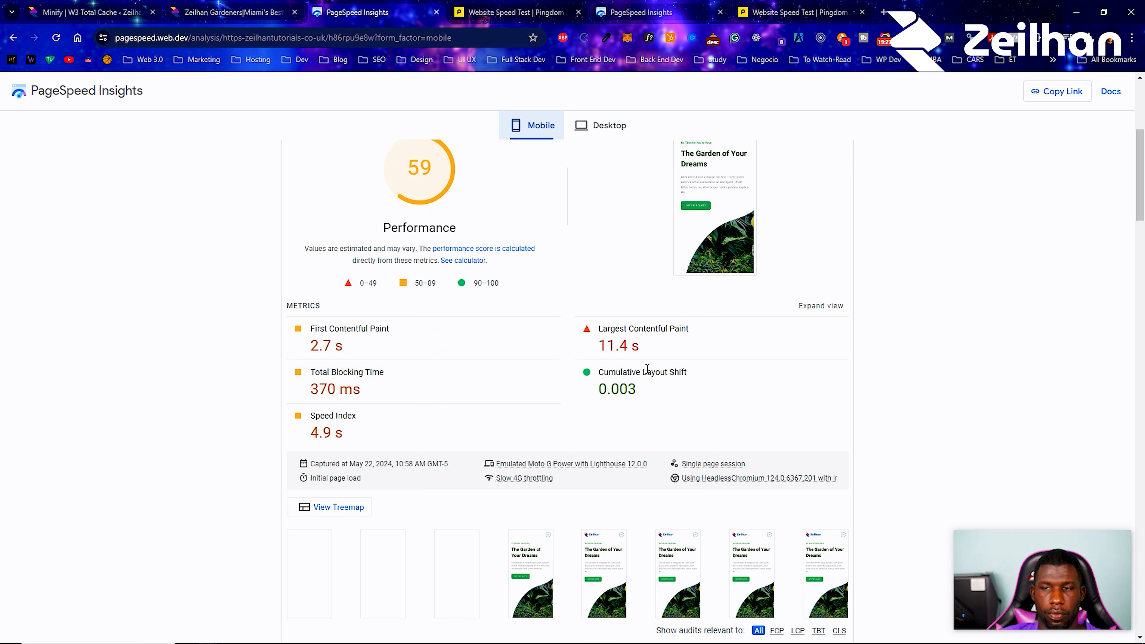
pyautogui.click(629, 6)
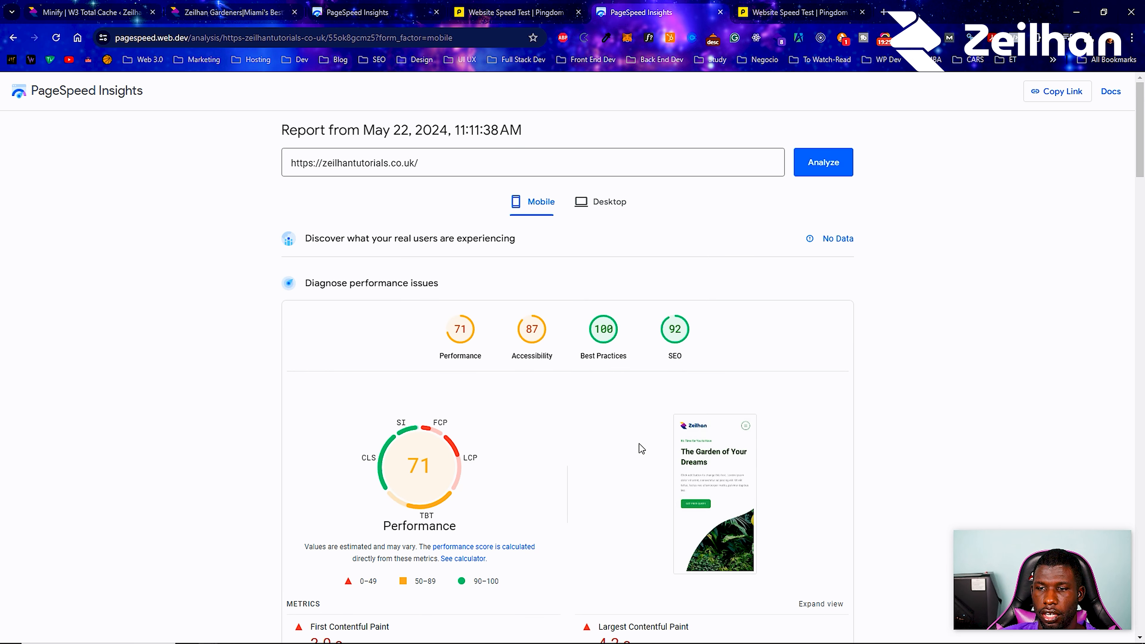
pyautogui.scroll(-5, 642, 448)
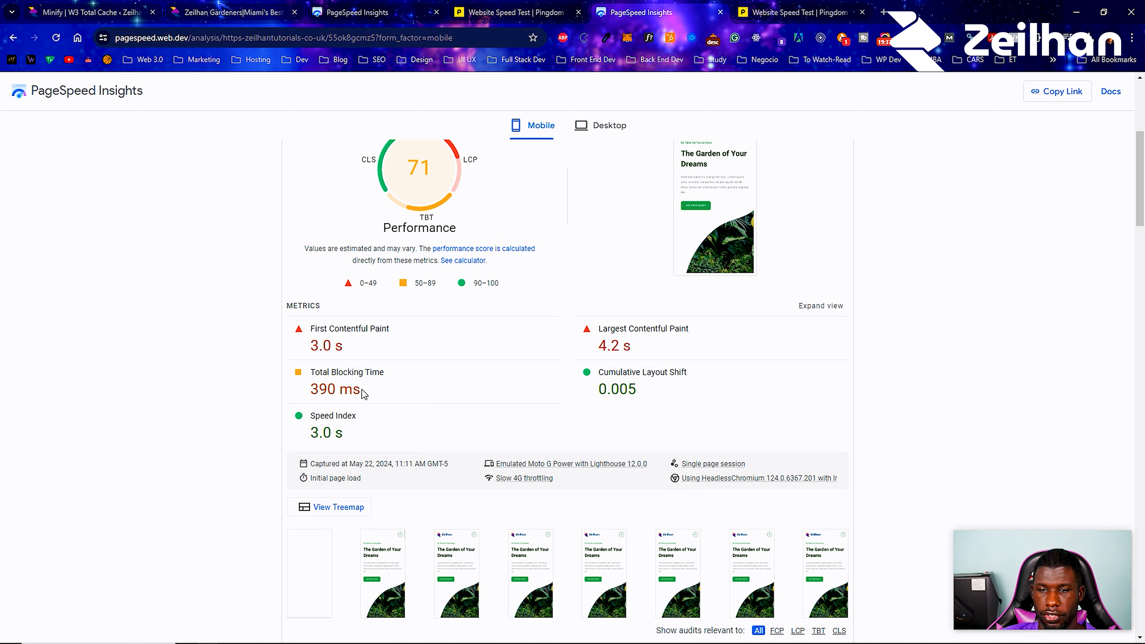
pyautogui.scroll(-1, 364, 394)
# Compare the desktop performance scores and metrics of the new and baseline PageSpeed Insights reports.
pyautogui.scroll(5, 549, 179)
pyautogui.click(597, 153)
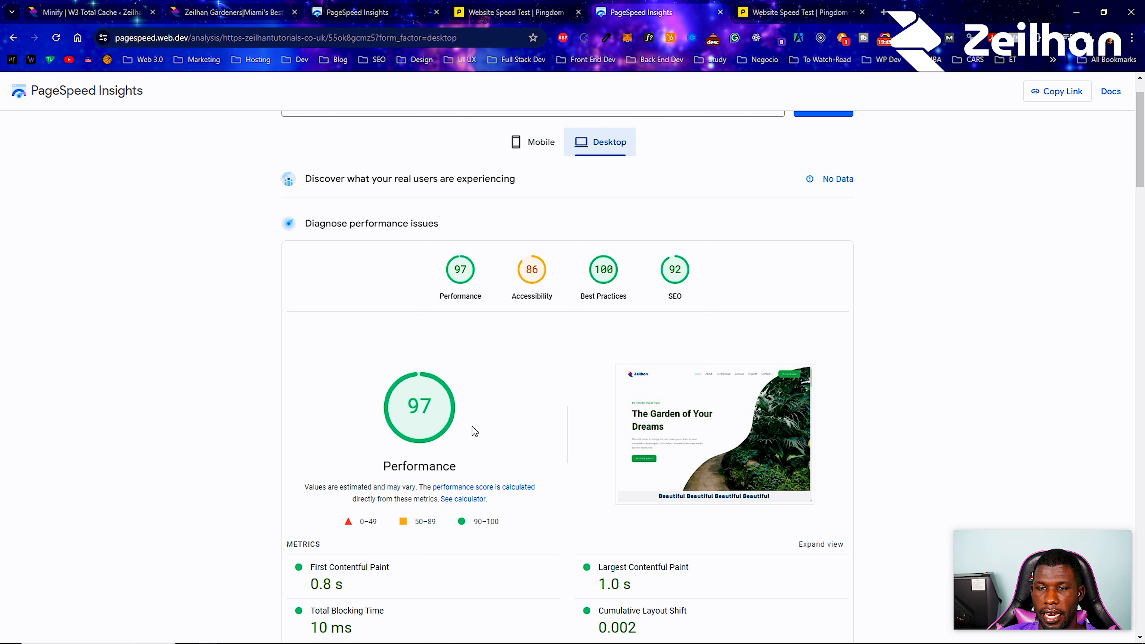
pyautogui.scroll(-4, 474, 433)
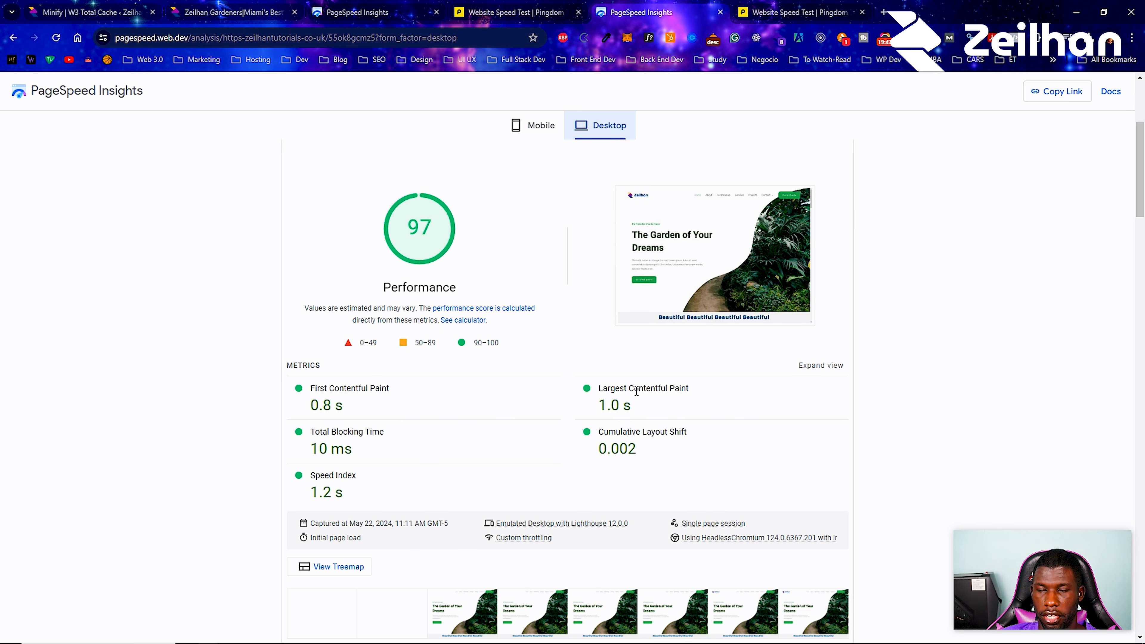
pyautogui.click(398, 7)
pyautogui.scroll(5, 555, 286)
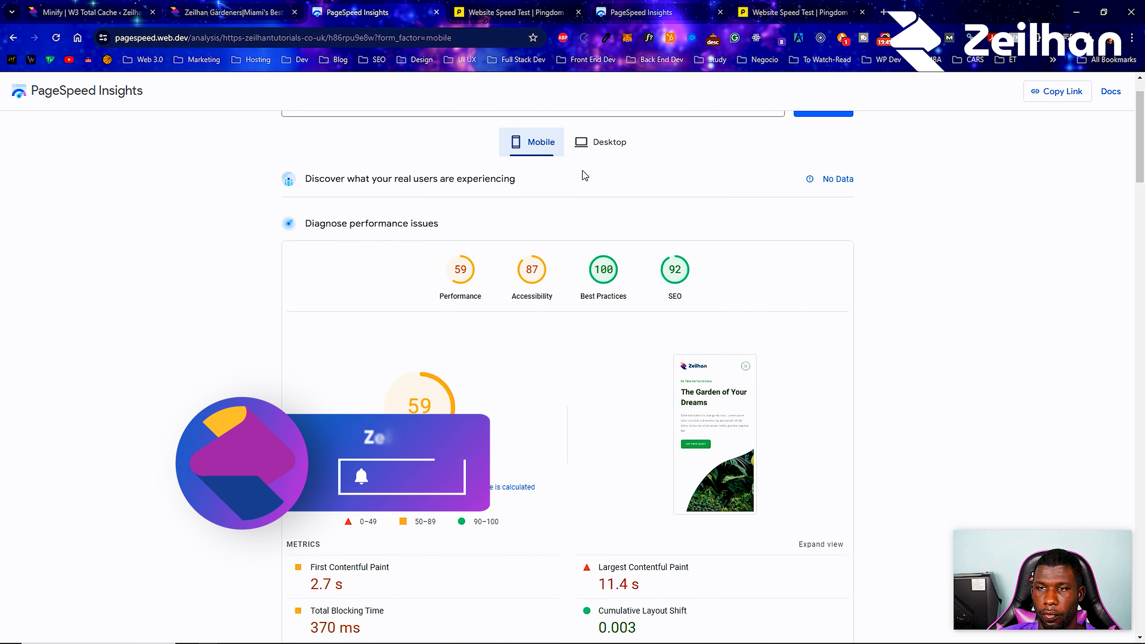
pyautogui.click(596, 144)
pyautogui.scroll(-3, 597, 439)
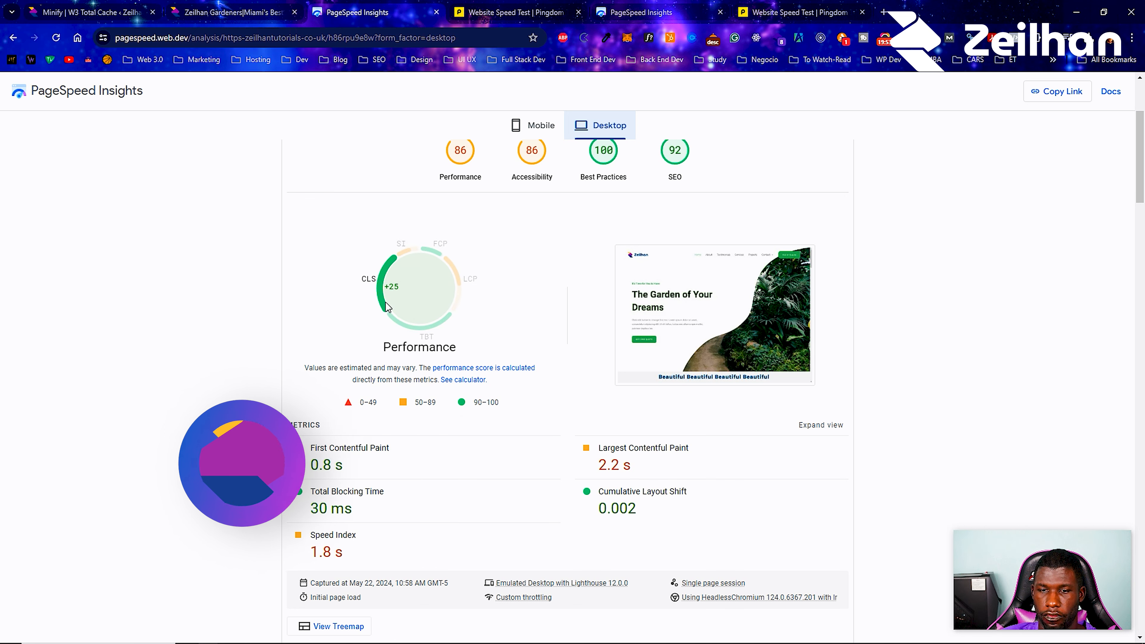
# Compare the desktop diagnostics lists of the baseline and new PageSpeed Insights reports.
pyautogui.scroll(-10, 620, 406)
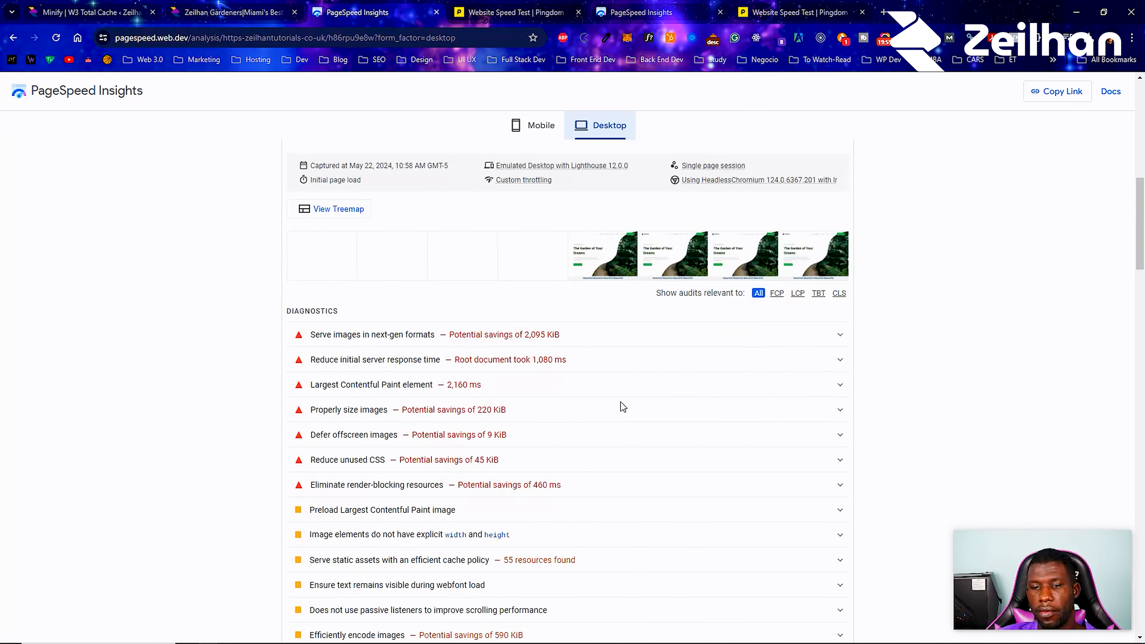
pyautogui.scroll(-2, 622, 409)
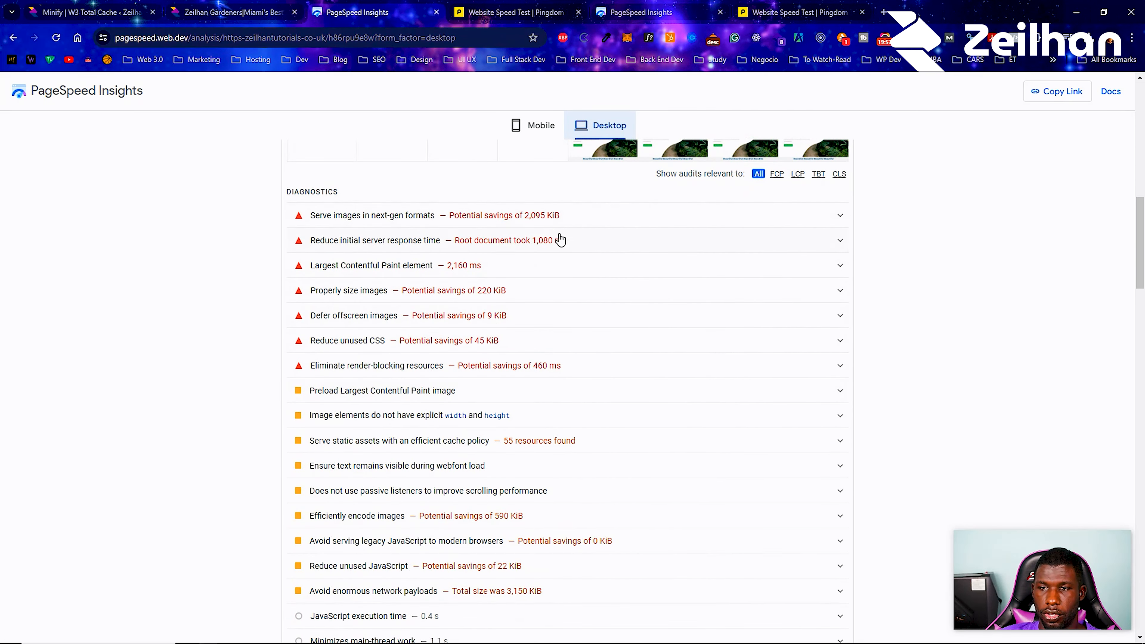
pyautogui.click(604, 6)
pyautogui.scroll(-5, 515, 244)
pyautogui.scroll(-6, 515, 243)
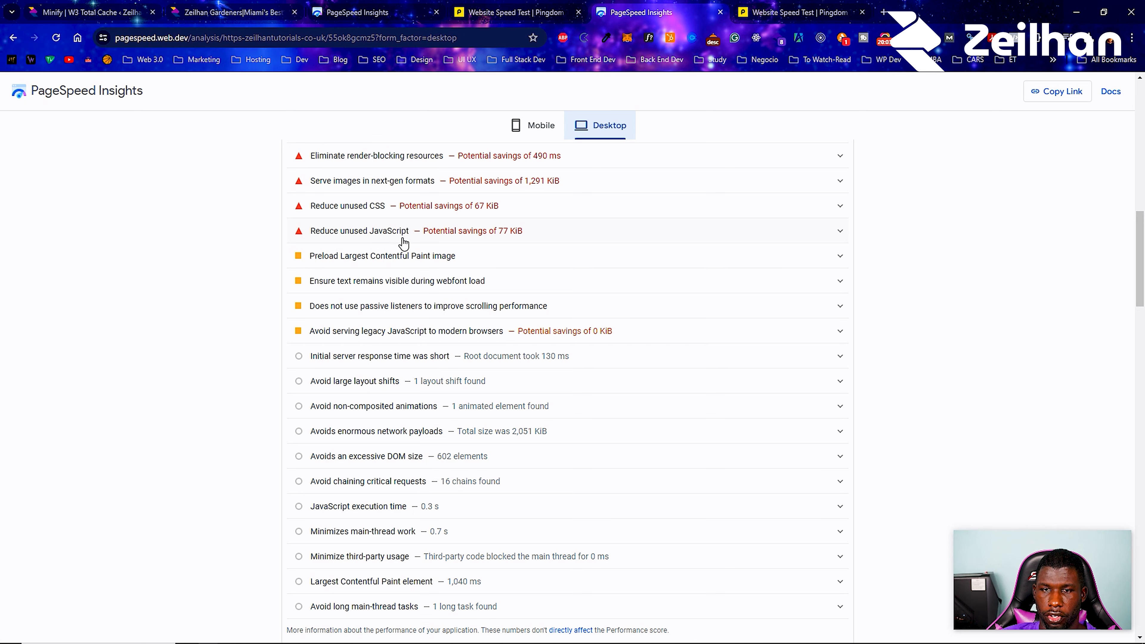
pyautogui.scroll(10, 417, 274)
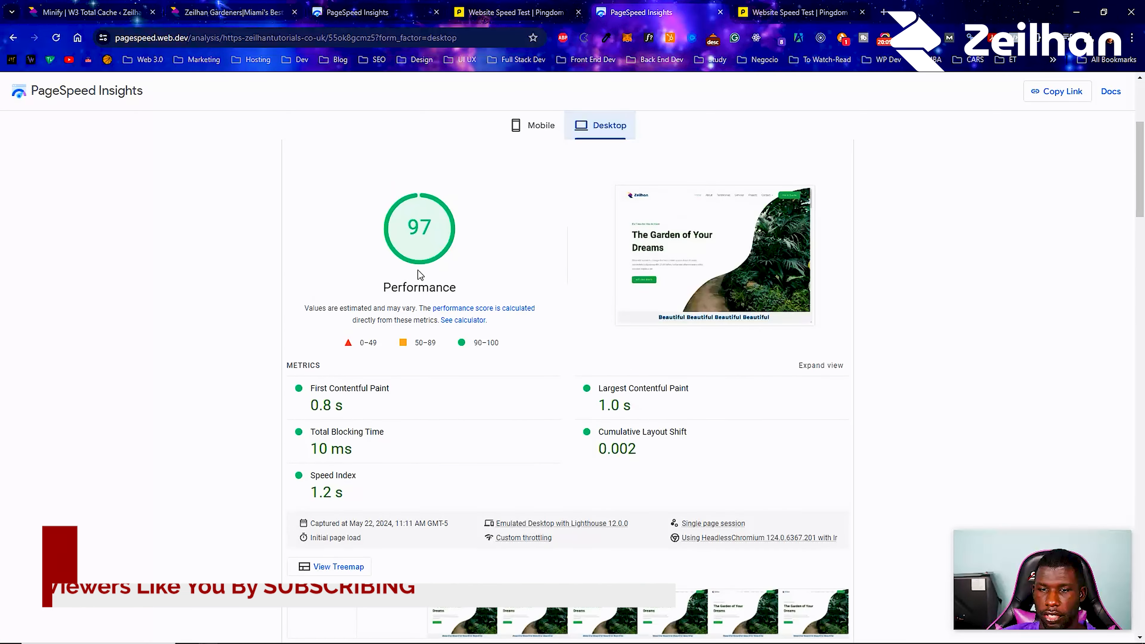
pyautogui.scroll(-15, 420, 273)
pyautogui.scroll(15, 419, 275)
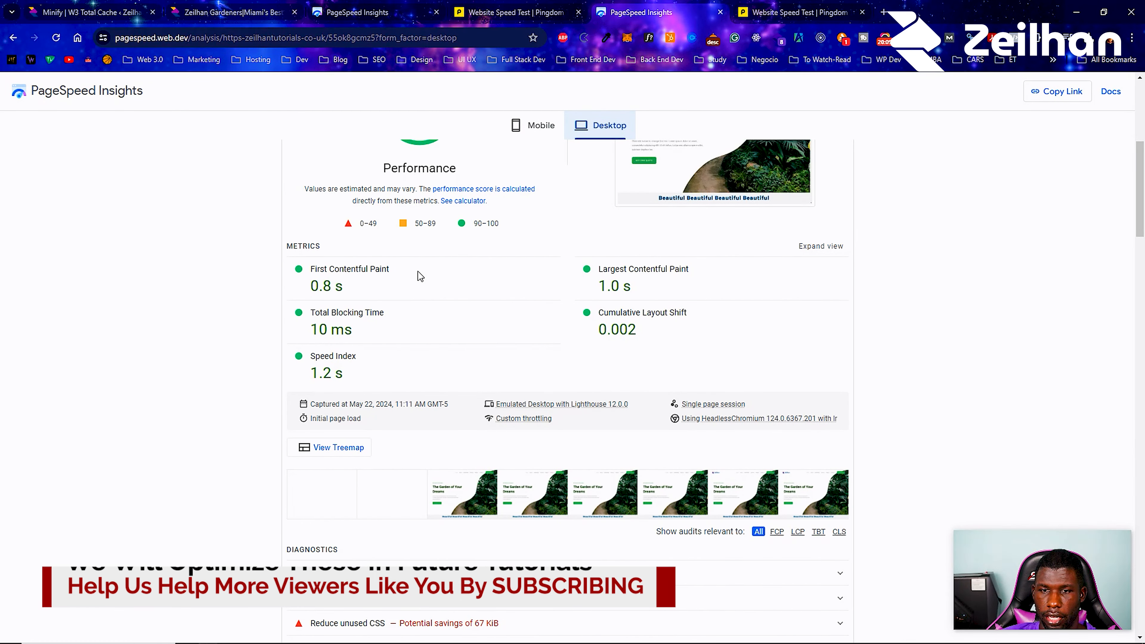
pyautogui.scroll(5, 420, 276)
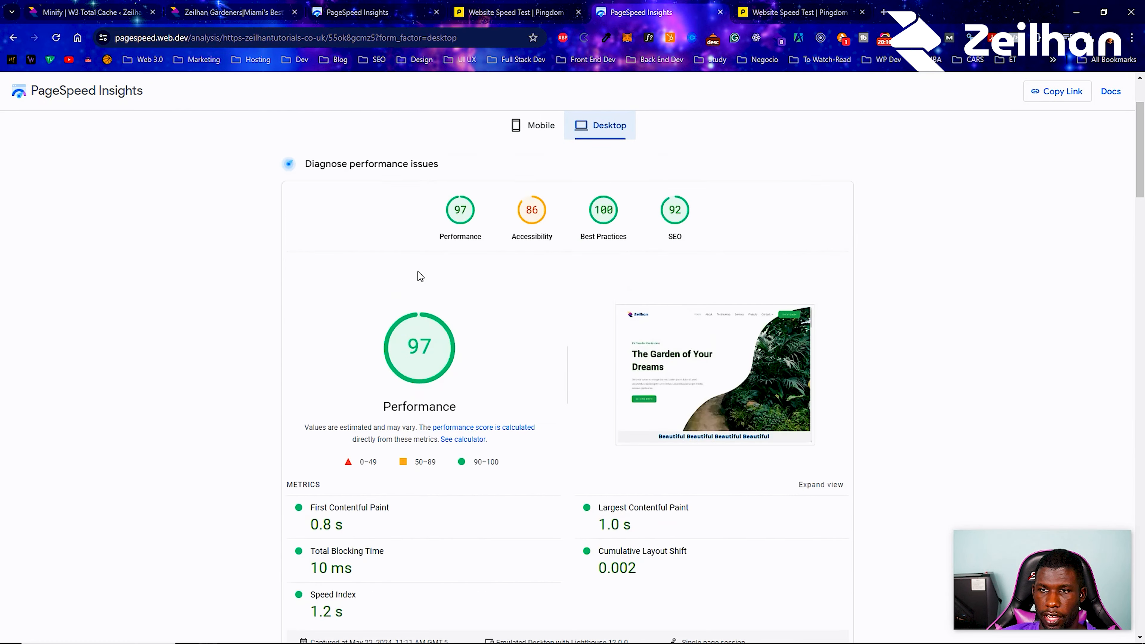
pyautogui.click(377, 4)
pyautogui.scroll(-4, 466, 282)
pyautogui.scroll(4, 466, 282)
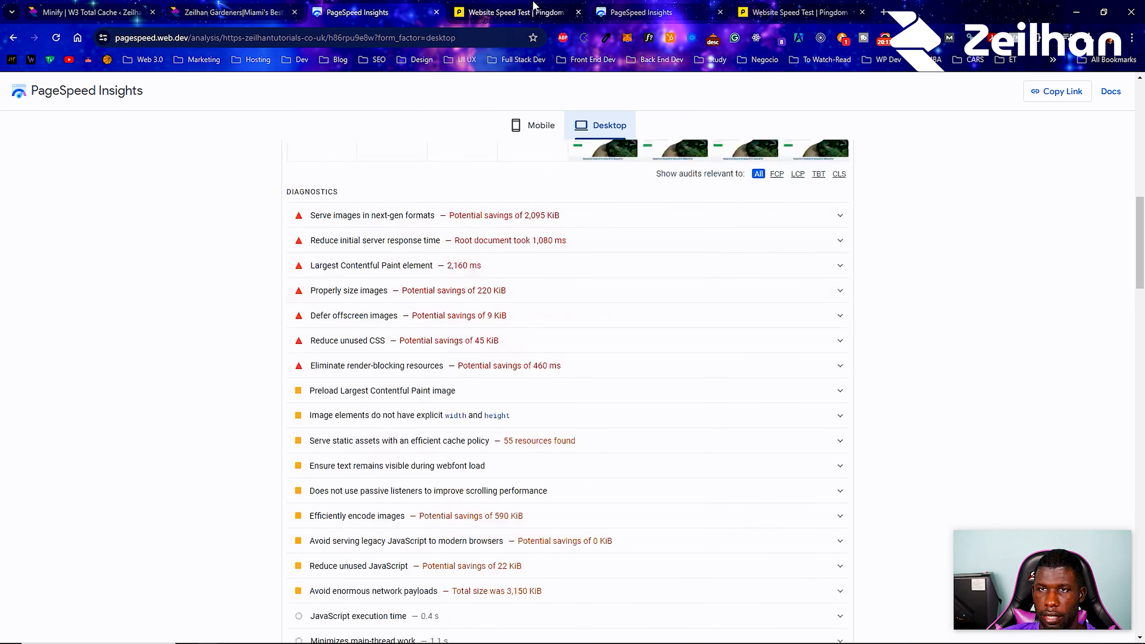
# Compare the new Pingdom results with the baseline for performance grade, page size, load time and number of requests.
pyautogui.click(793, 12)
pyautogui.scroll(-5, 586, 295)
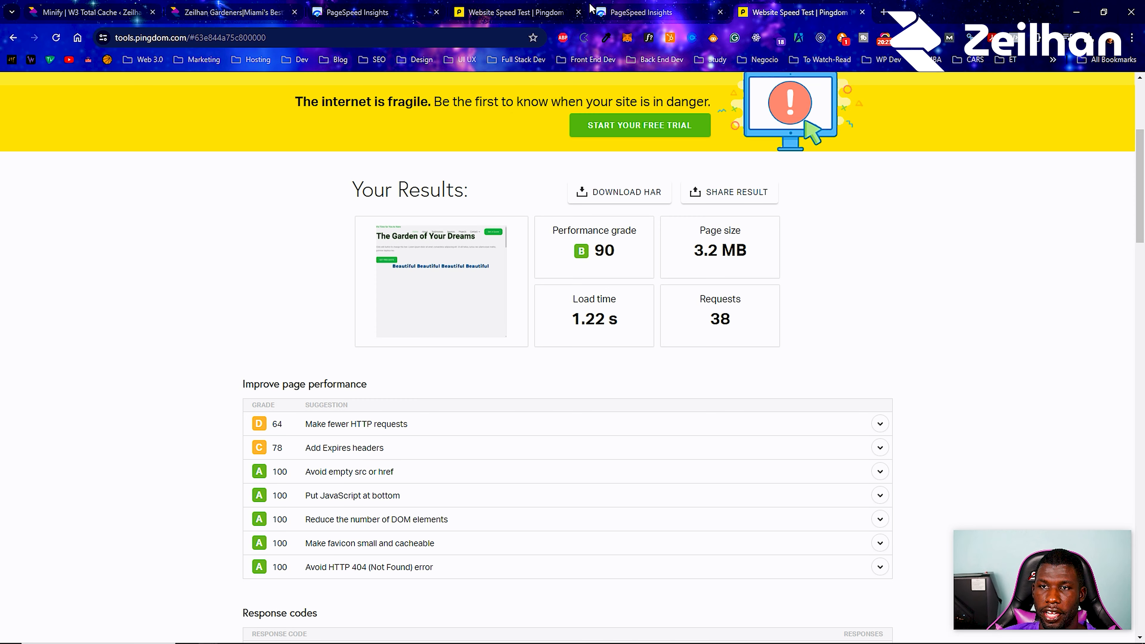
pyautogui.click(514, 13)
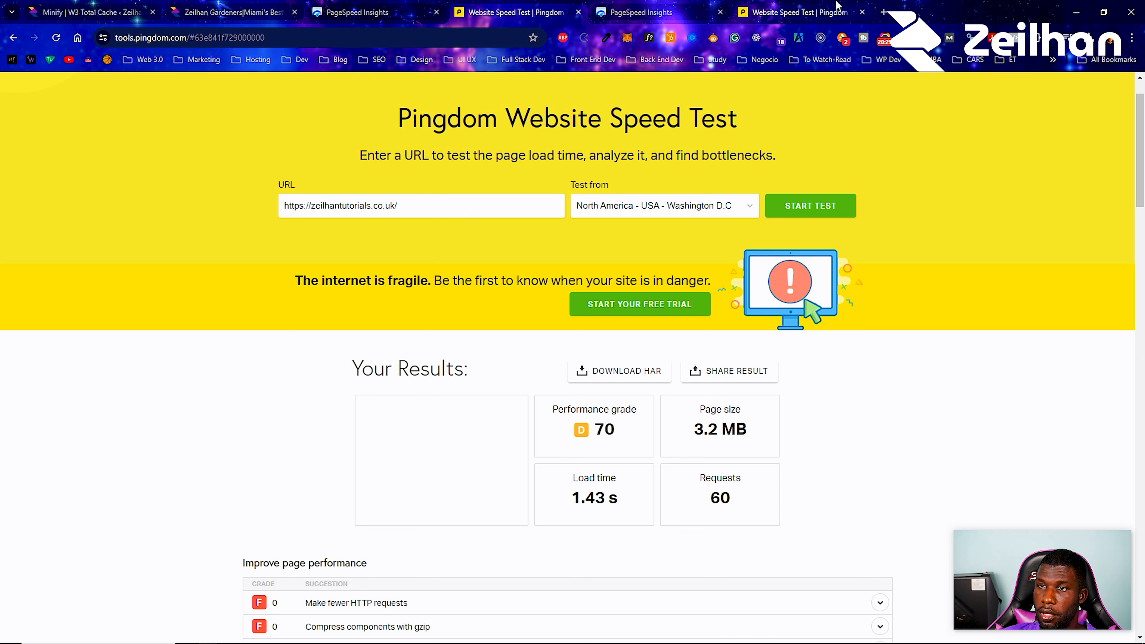
pyautogui.click(794, 12)
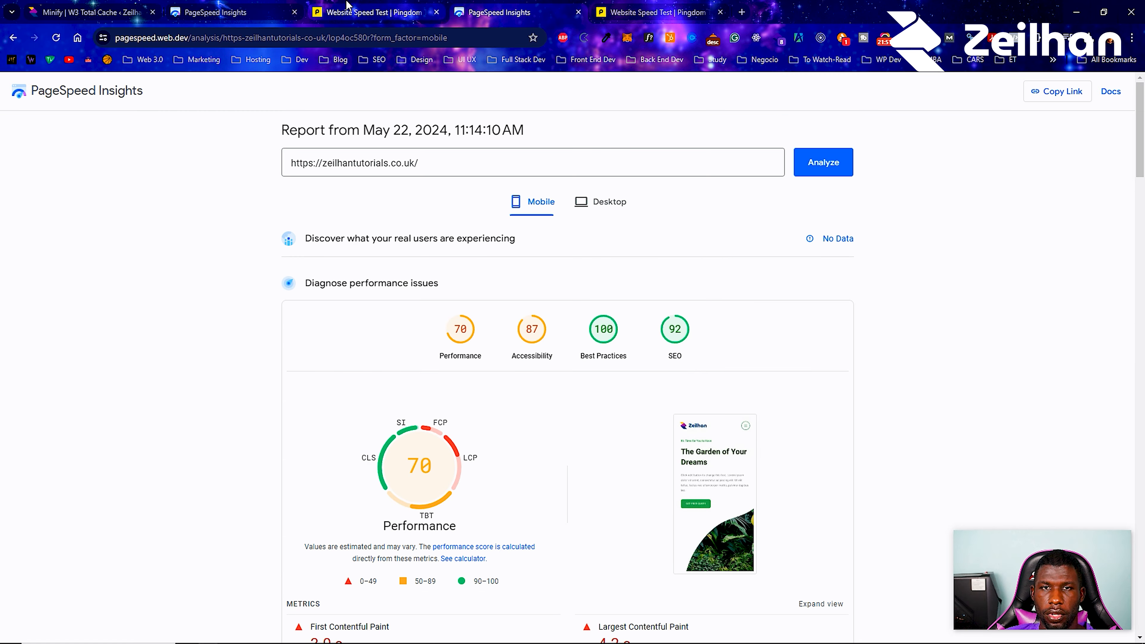
# Return to the W3 Total Cache settings and empty all caches from the General Settings page.
pyautogui.hotkey('ctrl', 'shift', 'Tab')
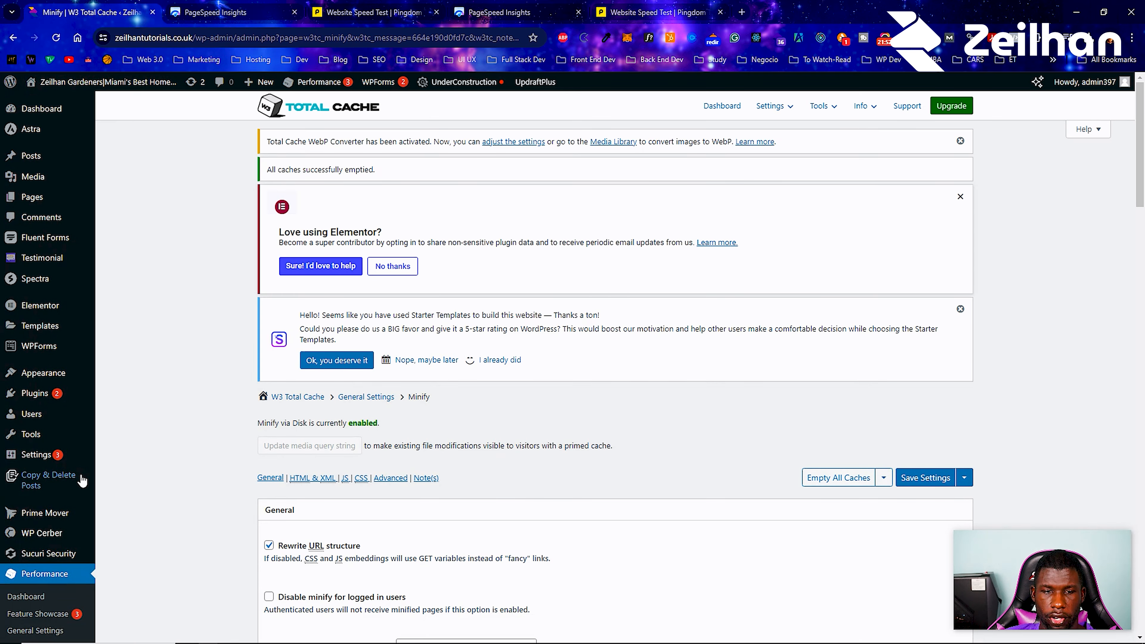
pyautogui.scroll(-6, 80, 481)
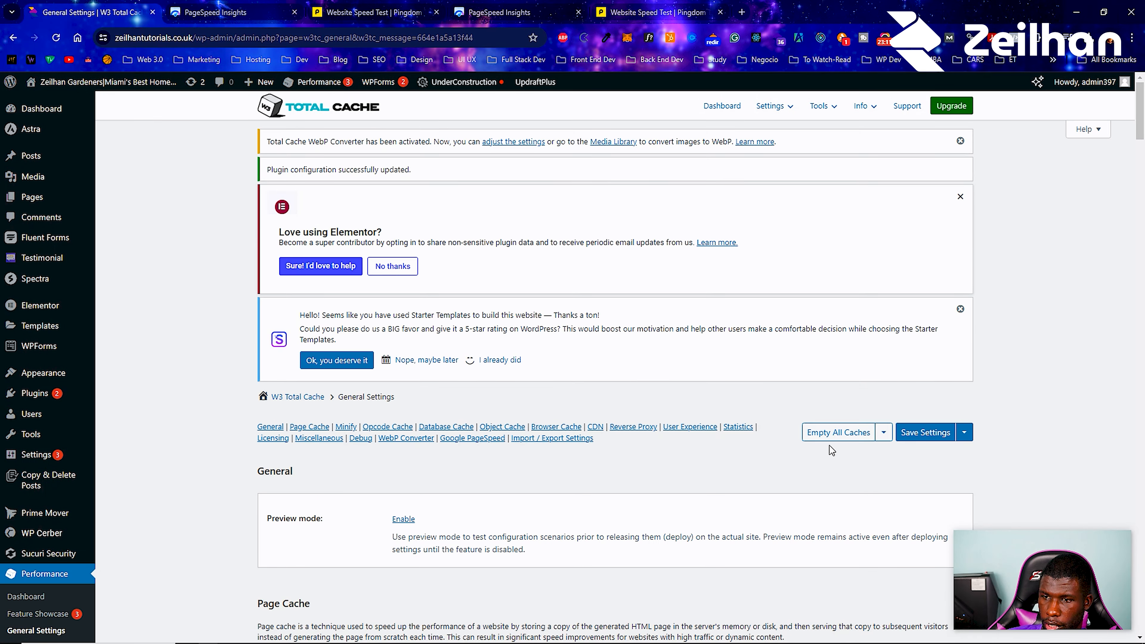
pyautogui.click(827, 440)
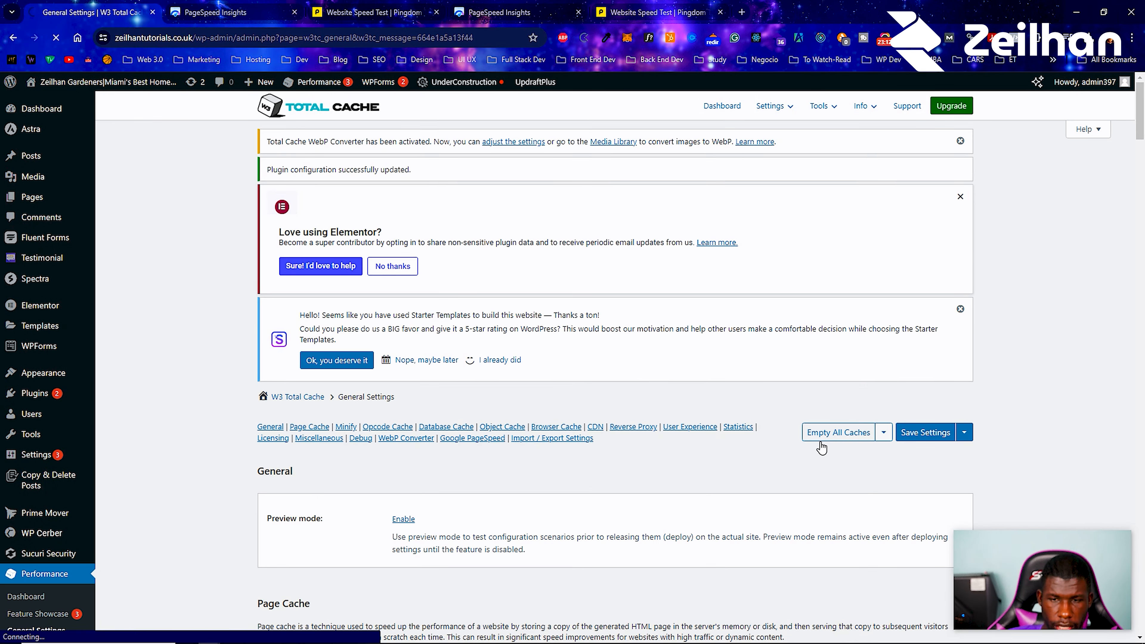
pyautogui.scroll(-5, 726, 401)
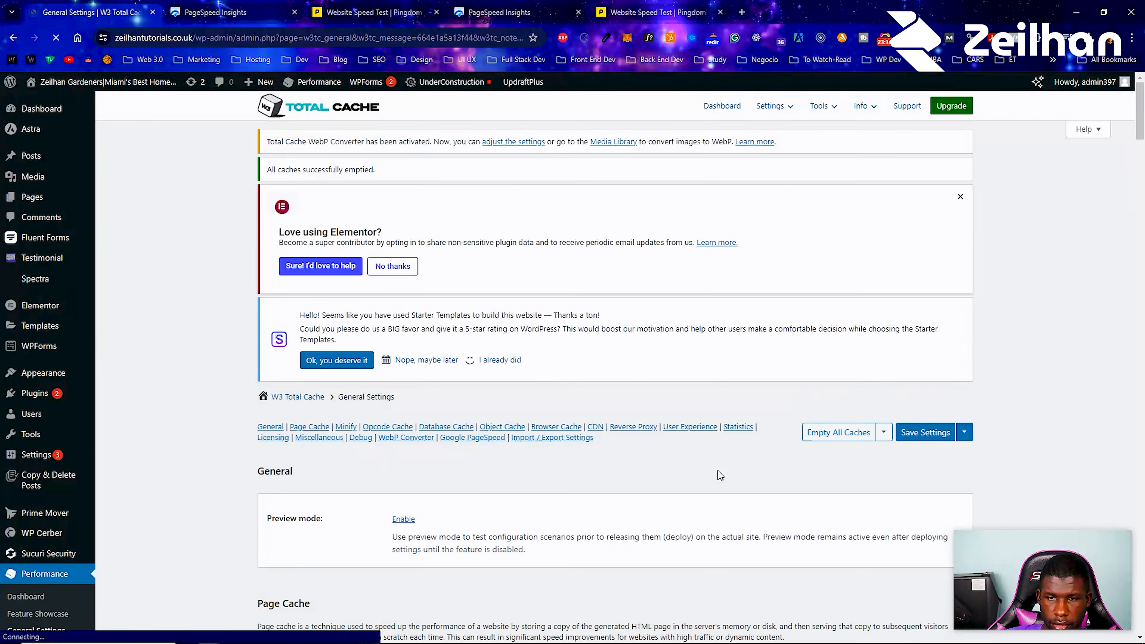
# Open the site's homepage in a private window and check how its sections display down to the Recent Projects carousel.
pyautogui.moveTo(105, 88)
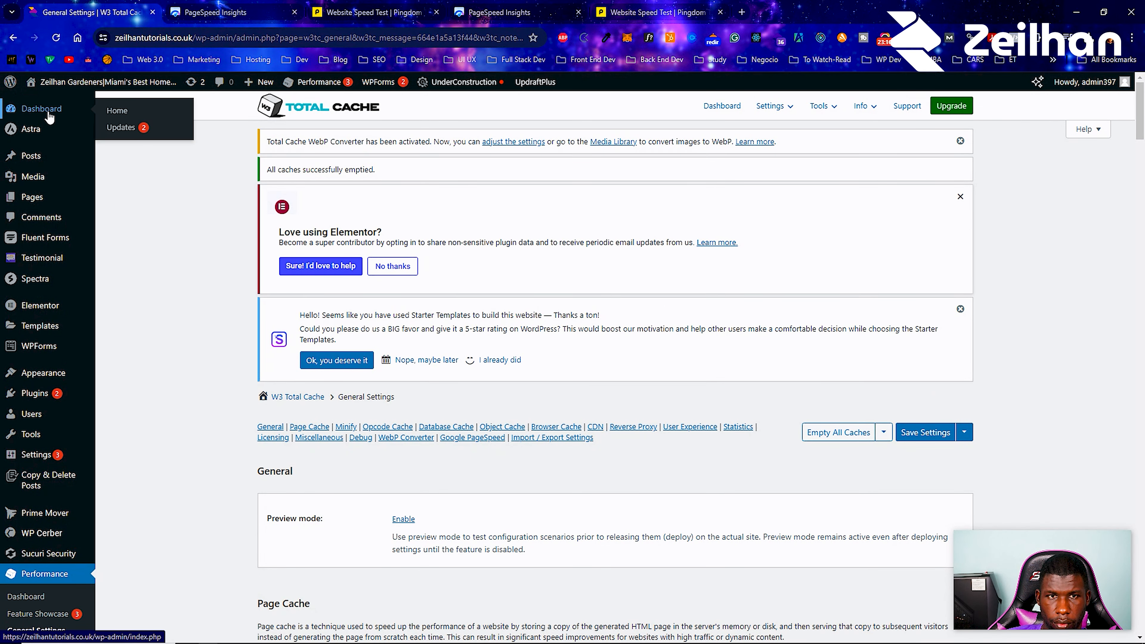
pyautogui.rightClick(46, 102)
pyautogui.click(90, 129)
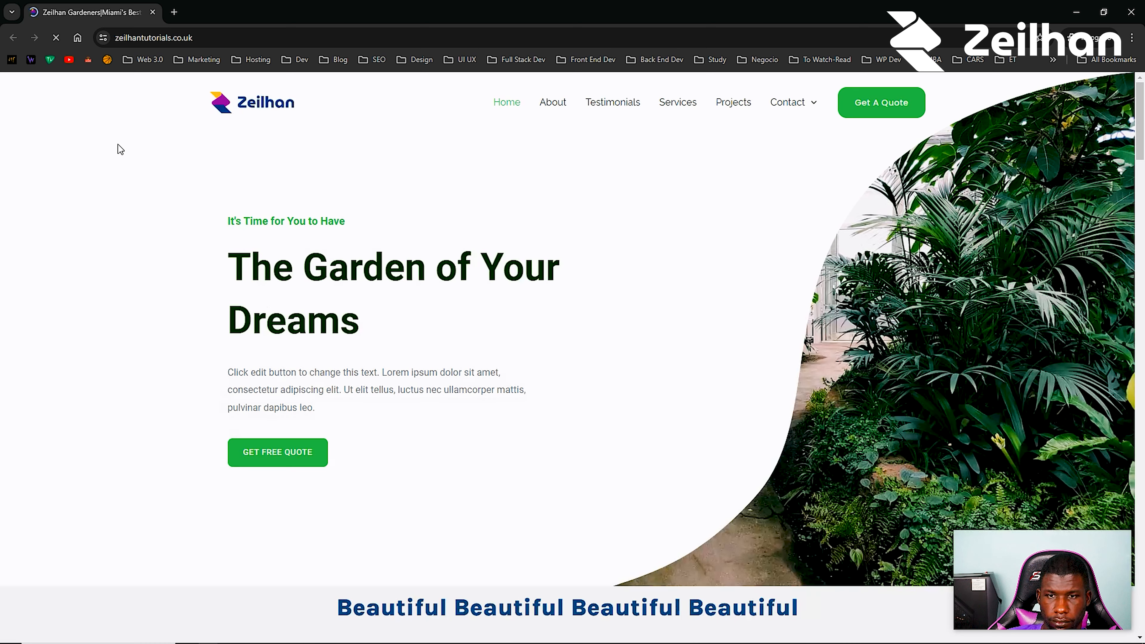
pyautogui.scroll(-20, 369, 280)
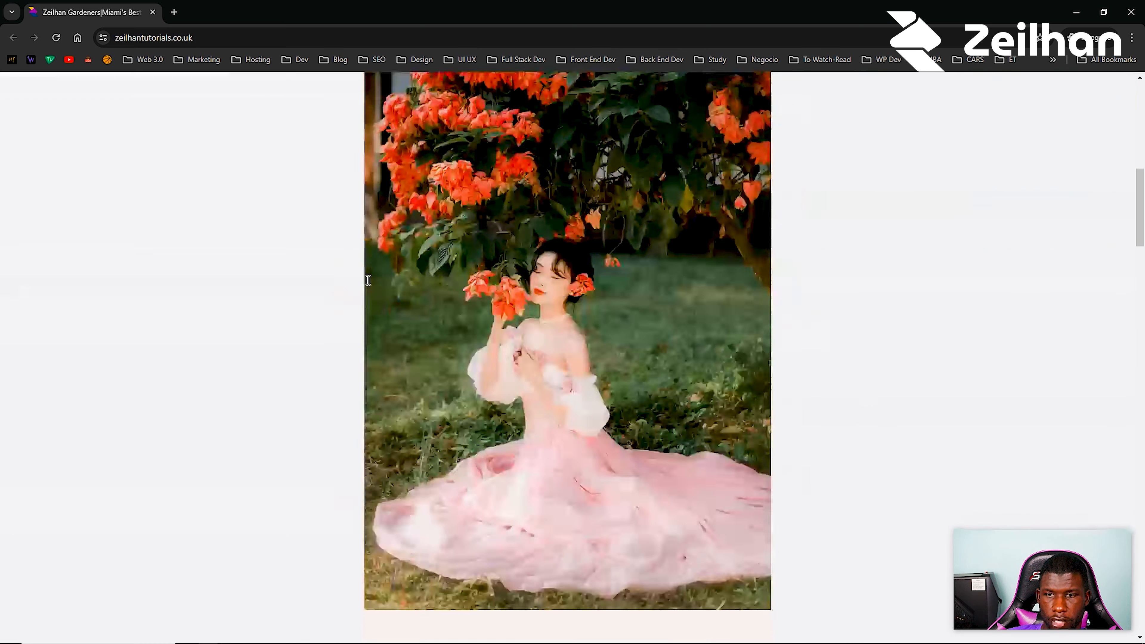
pyautogui.scroll(-20, 368, 280)
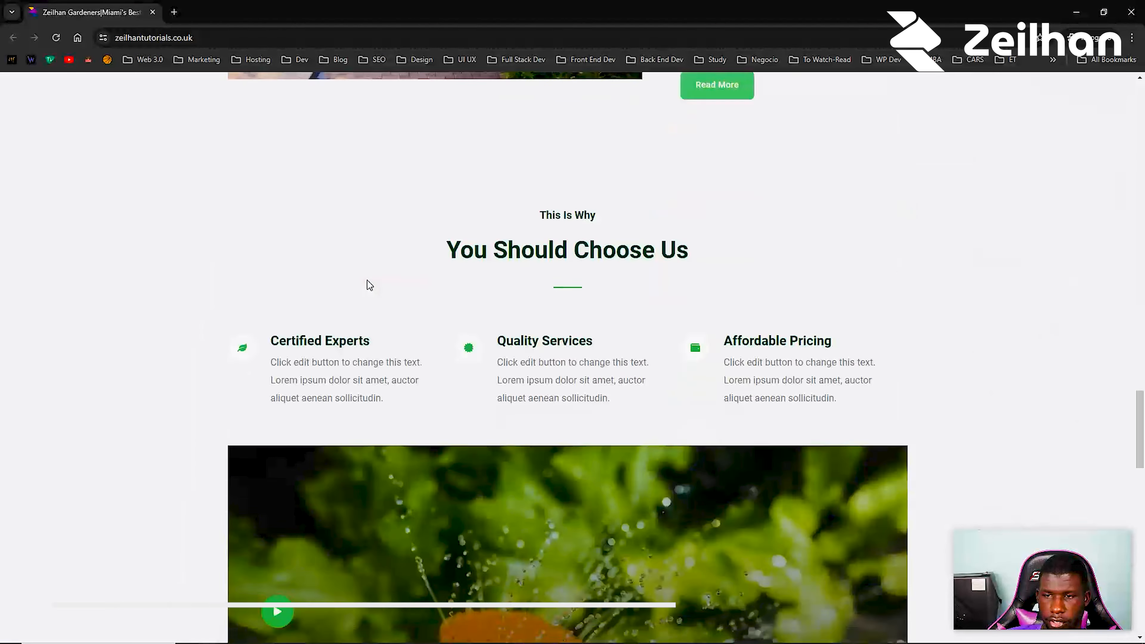
pyautogui.scroll(5, 365, 286)
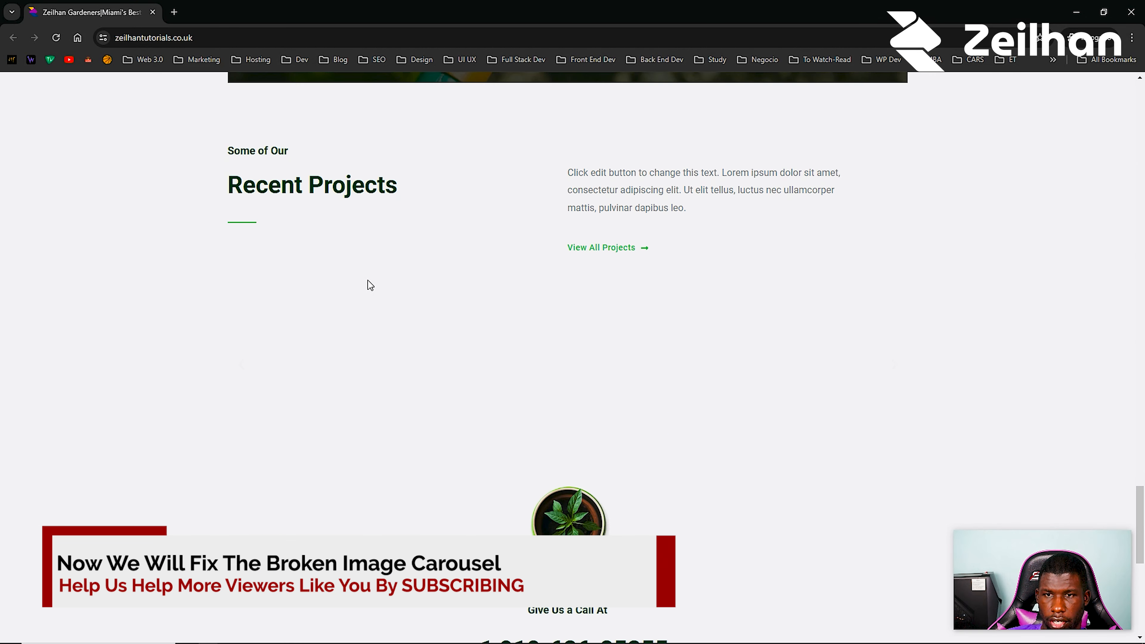
pyautogui.click(438, 318)
pyautogui.click(1117, 90)
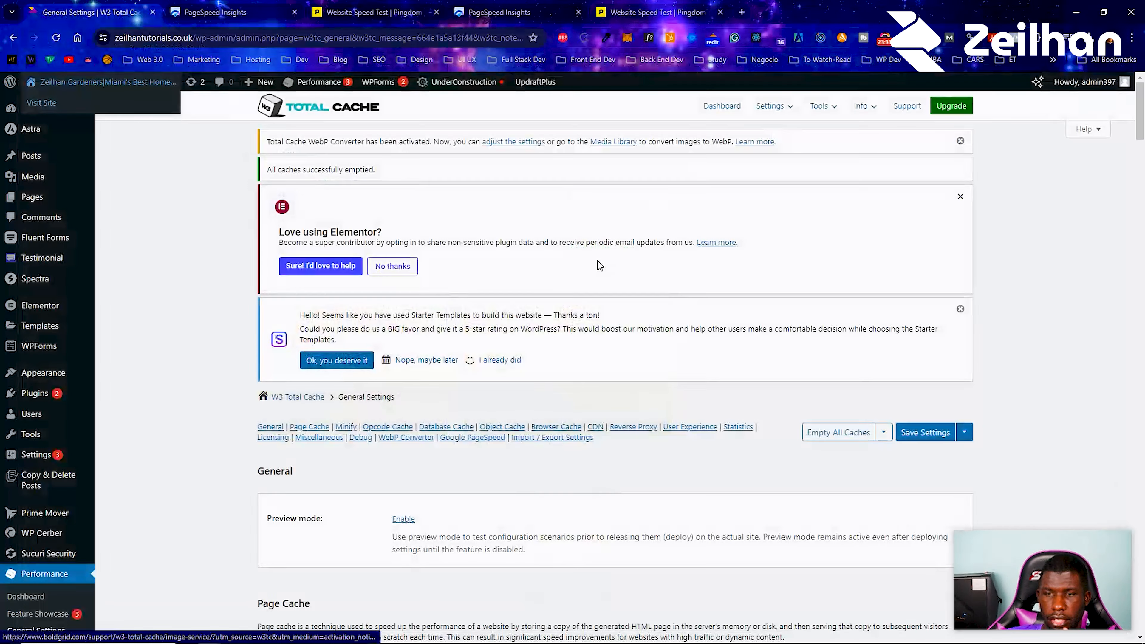
# Set the Page Cache Method to Disk: Enhanced in the W3 Total Cache General Settings.
pyautogui.scroll(-6, 430, 432)
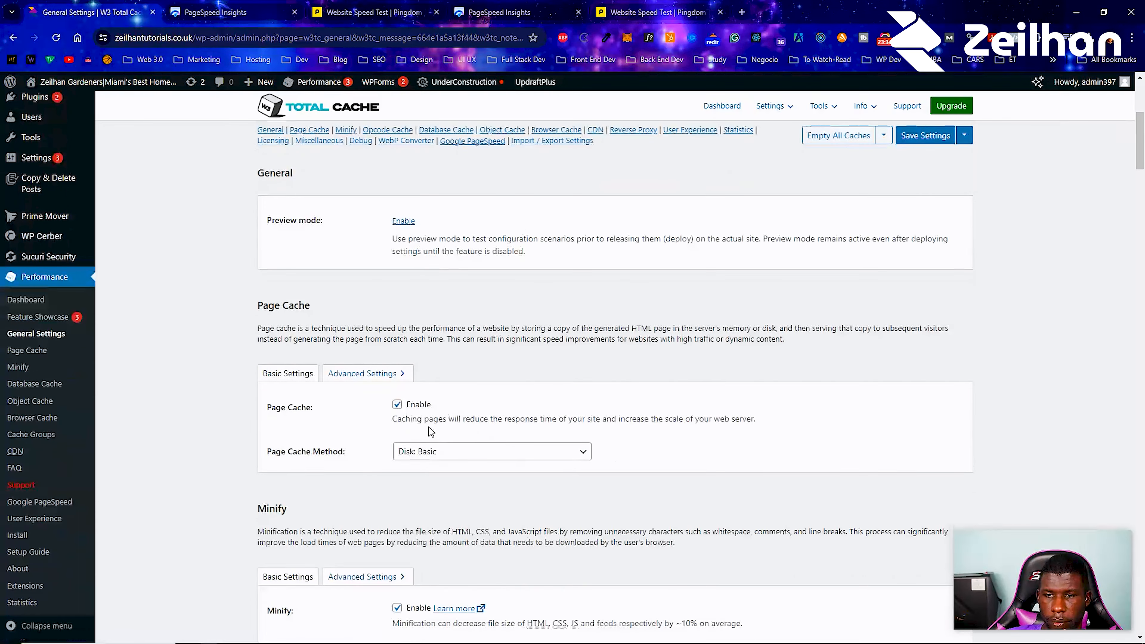
pyautogui.click(412, 451)
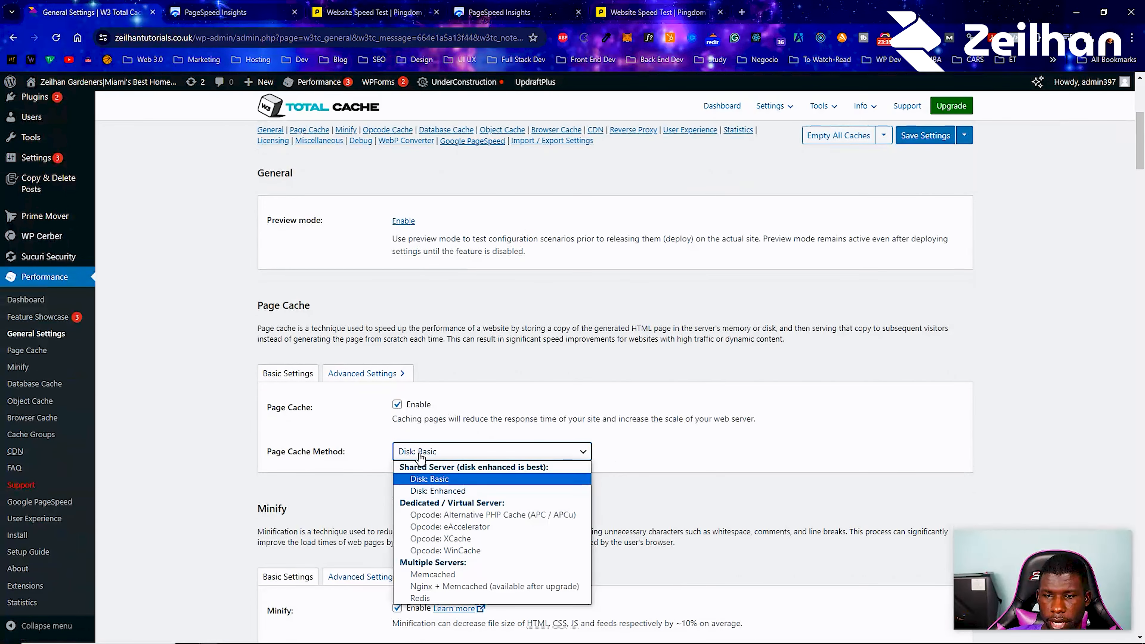
pyautogui.click(417, 487)
pyautogui.scroll(-2, 334, 482)
pyautogui.scroll(-3, 334, 482)
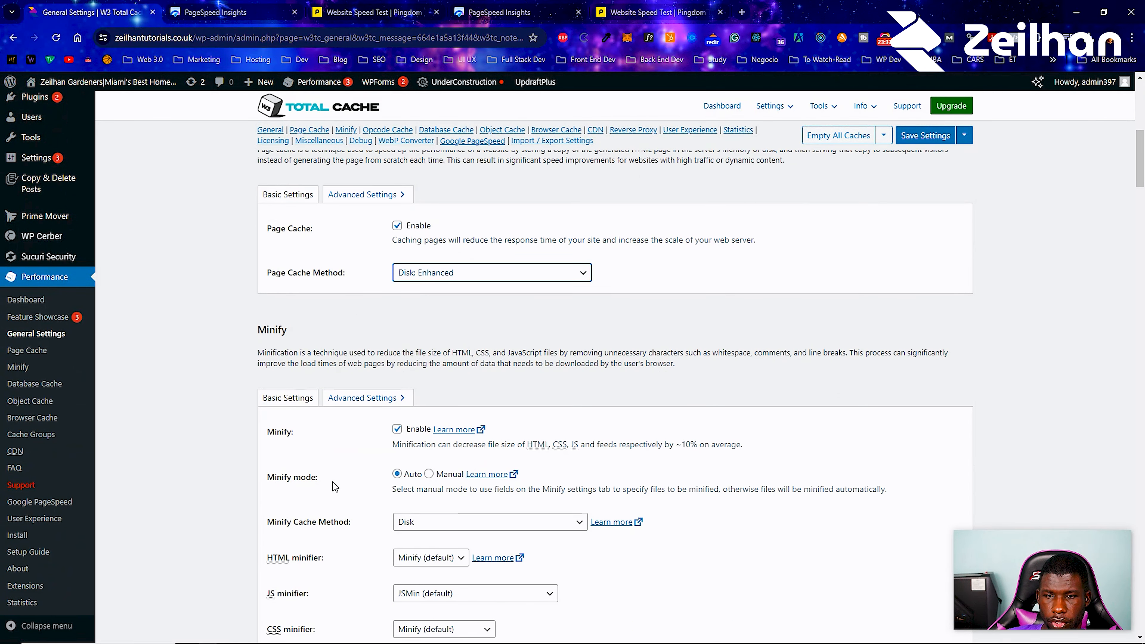
# Turn off Lazy Load Images in the User Experience section, saving the settings and emptying all caches.
pyautogui.scroll(-20, 303, 448)
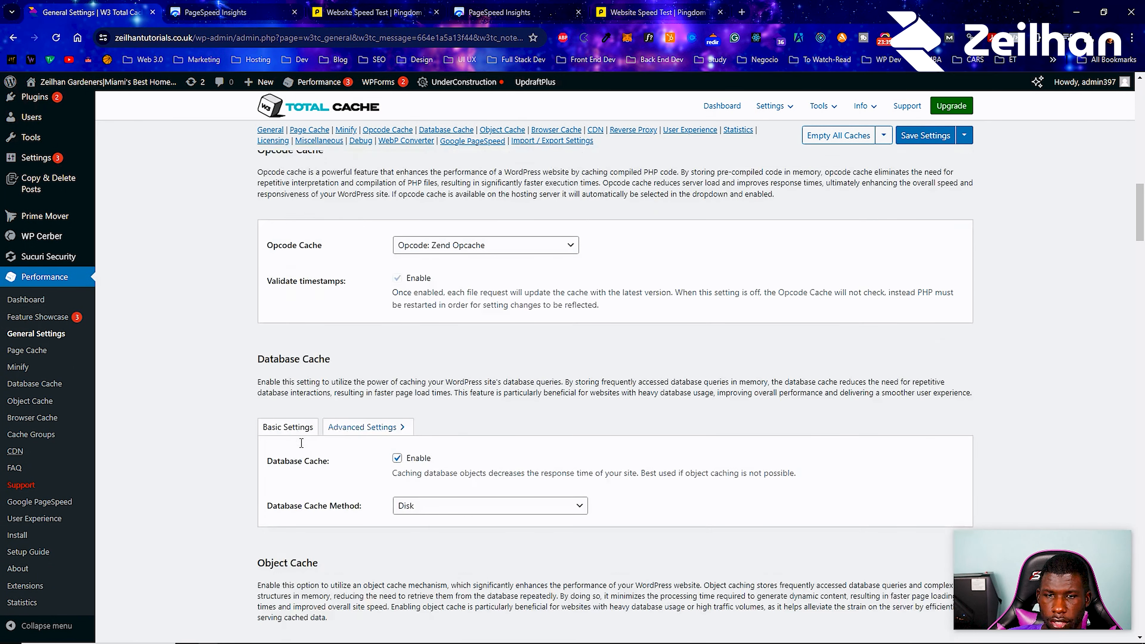
pyautogui.scroll(-20, 301, 447)
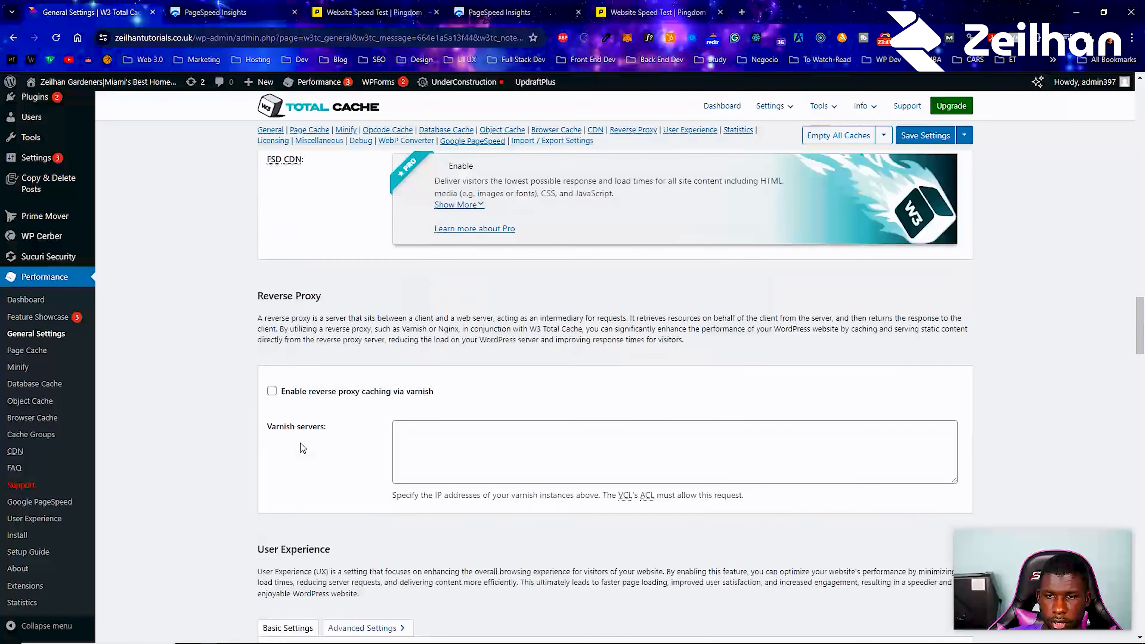
pyautogui.scroll(-6, 301, 447)
pyautogui.scroll(3, 294, 344)
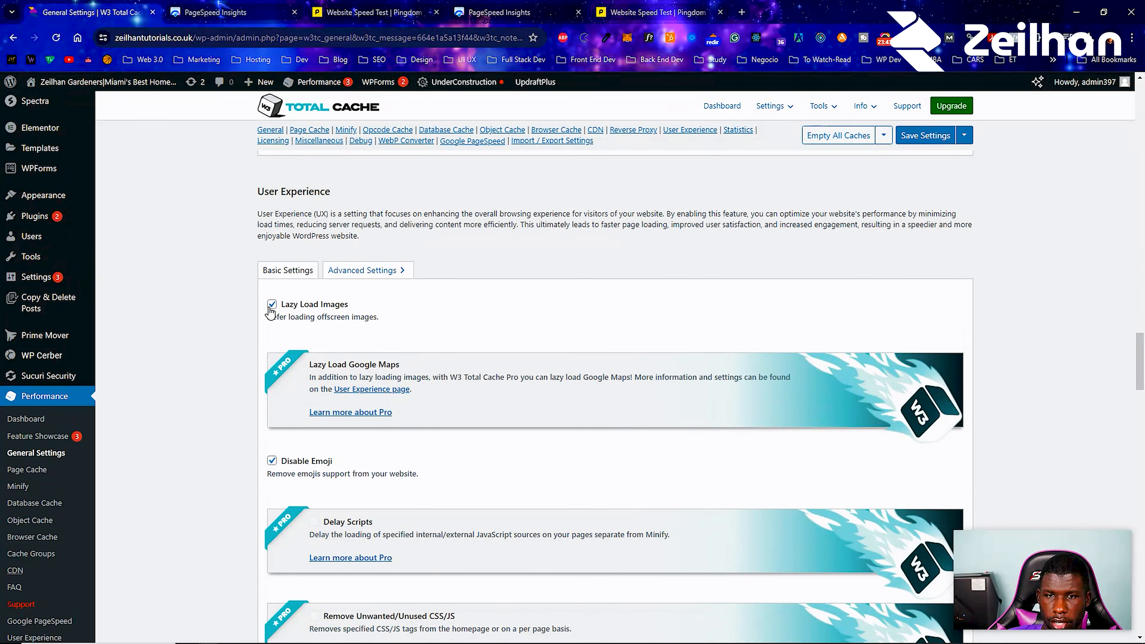
pyautogui.click(918, 140)
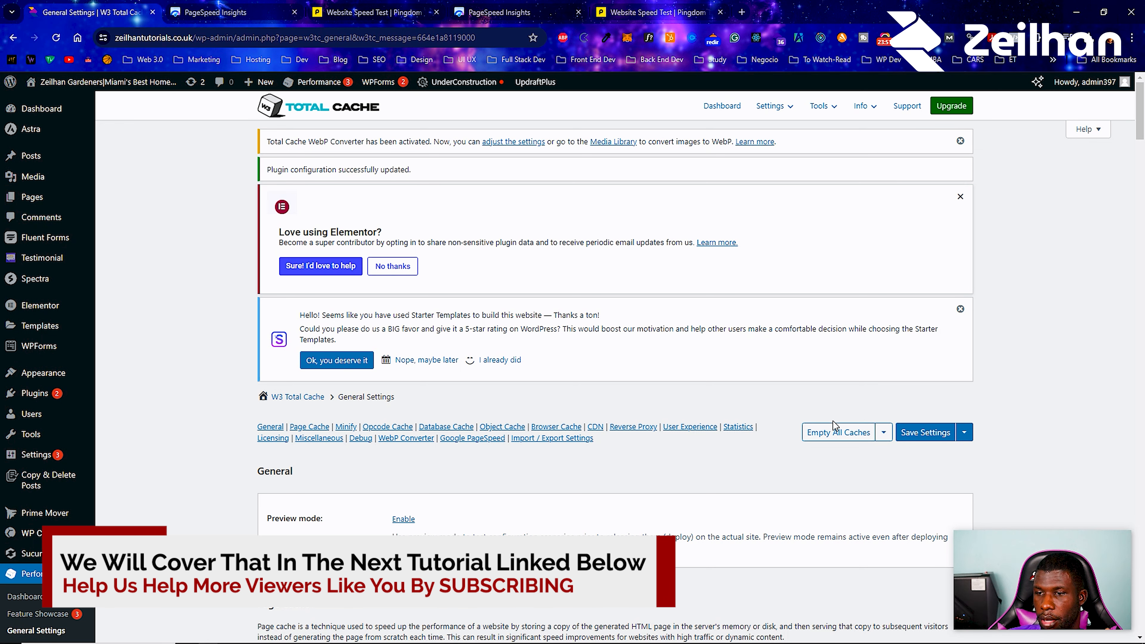
pyautogui.click(835, 433)
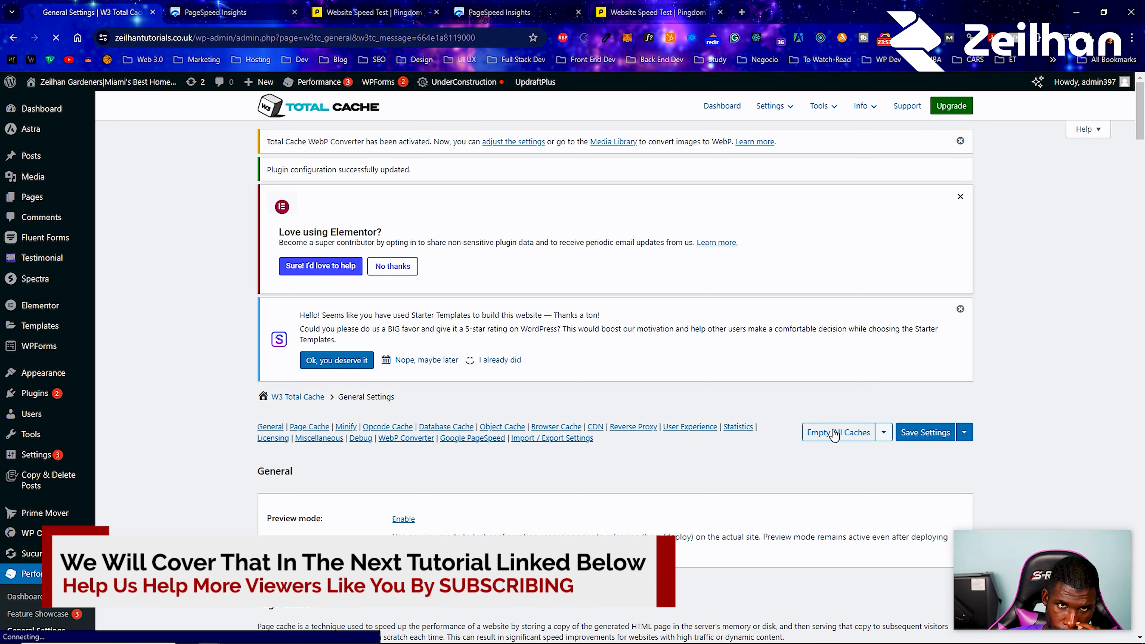
# Reopen the homepage in a private window and recheck its sections and the Recent Projects image carousel.
pyautogui.moveTo(86, 83)
pyautogui.rightClick(72, 108)
pyautogui.click(200, 152)
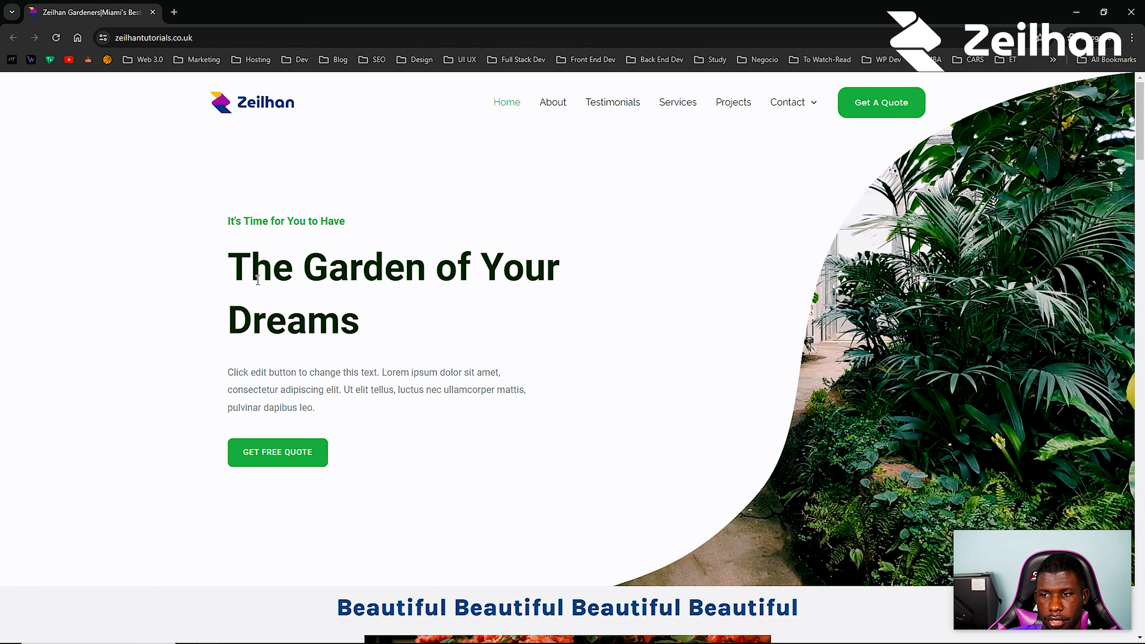
pyautogui.scroll(-15, 304, 309)
pyautogui.scroll(-20, 304, 309)
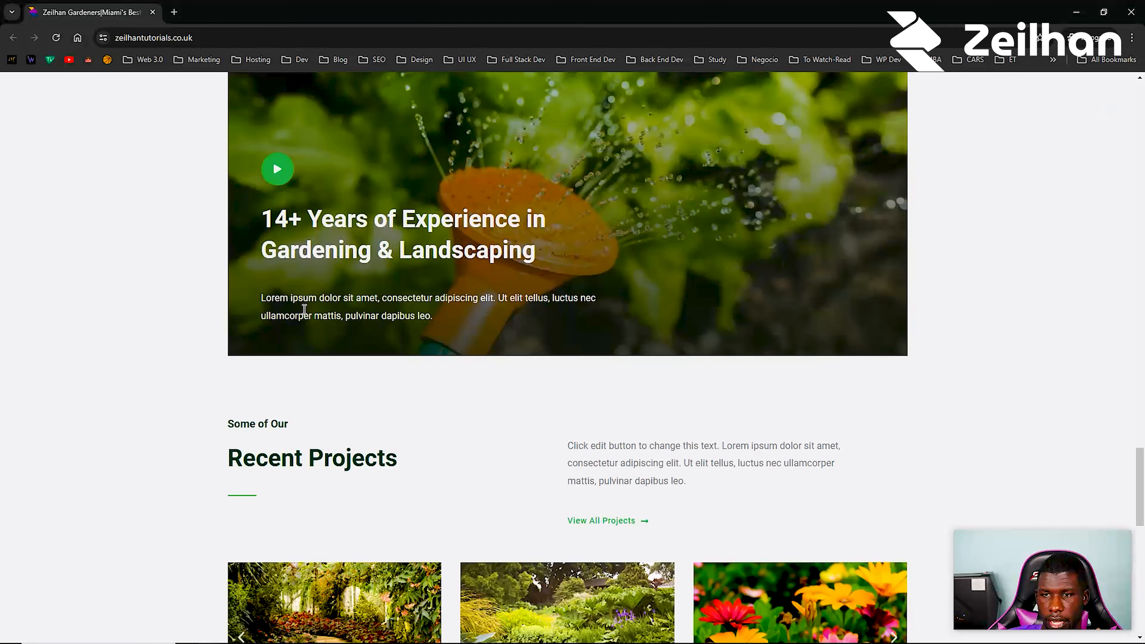
pyautogui.scroll(-10, 303, 310)
pyautogui.scroll(5, 303, 310)
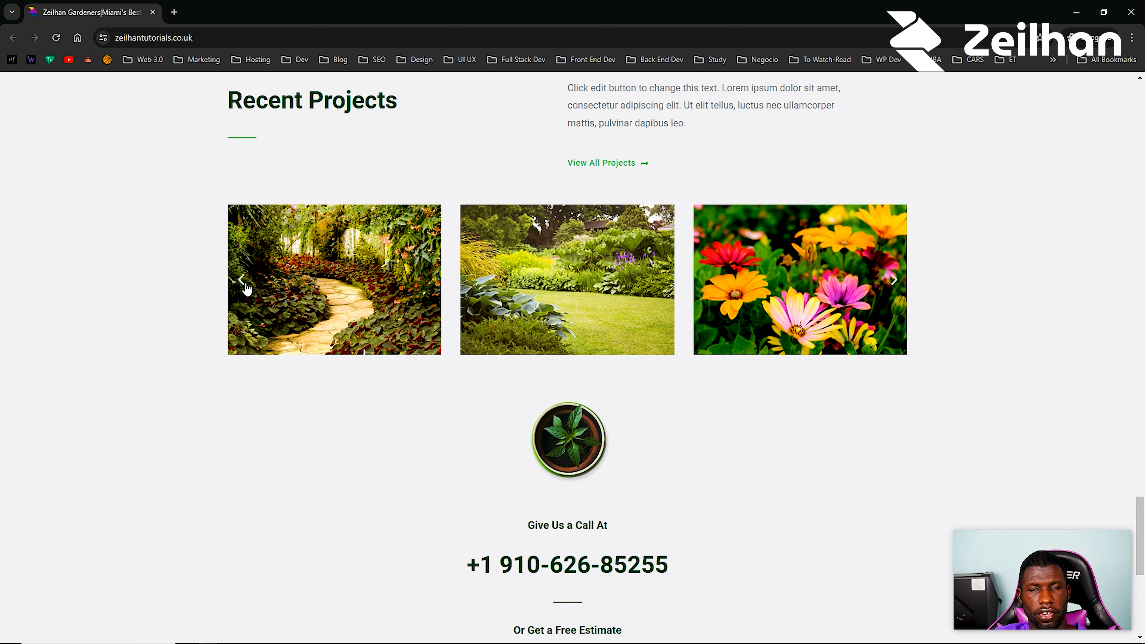
pyautogui.scroll(20, 458, 333)
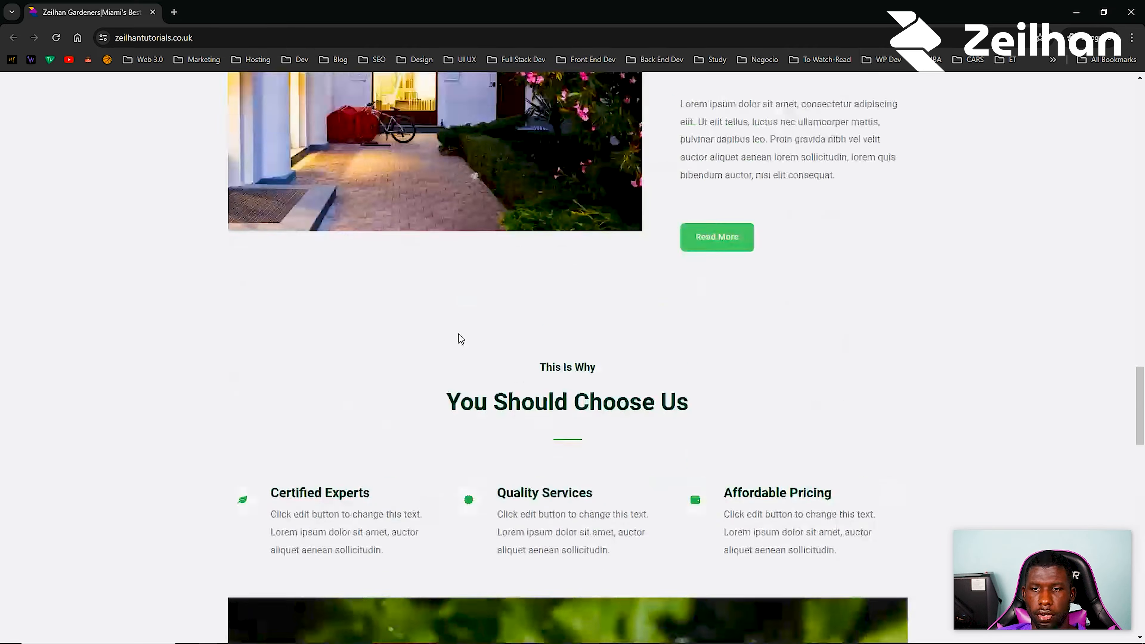
pyautogui.scroll(20, 459, 337)
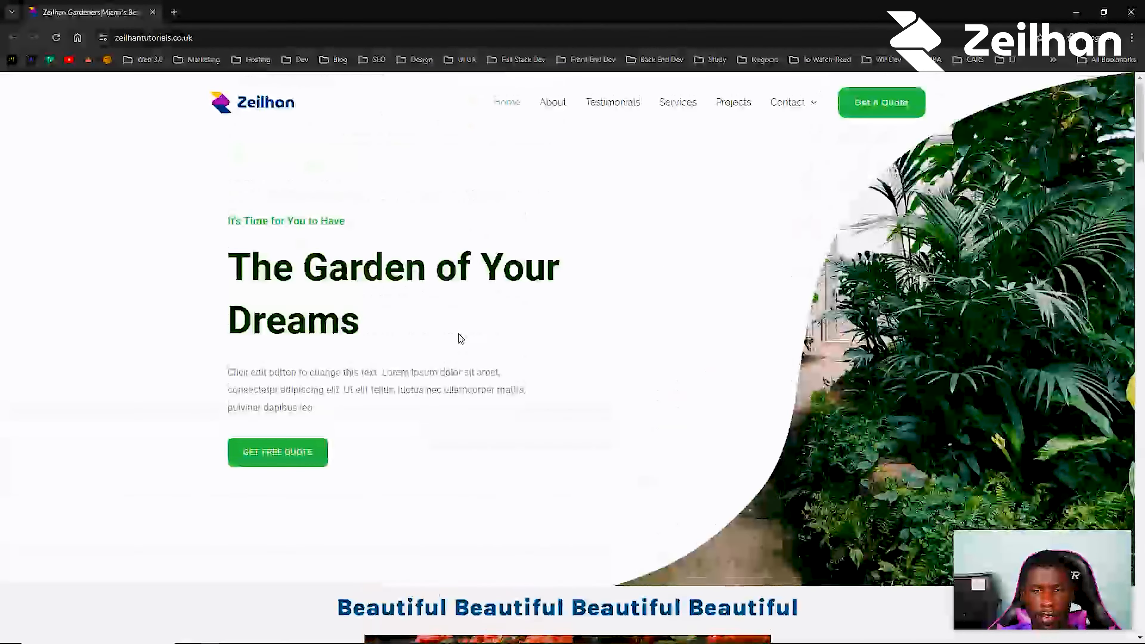
# Check the Testimonials page by advancing its first testimonial carousel, and return to the homepage.
pyautogui.click(296, 466)
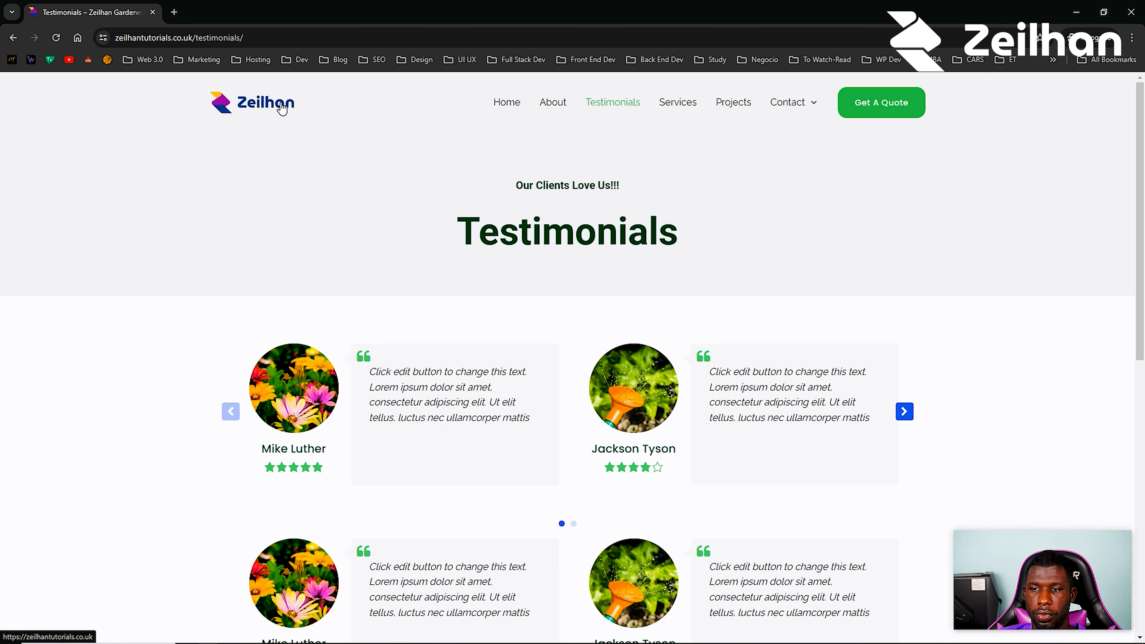
pyautogui.click(906, 413)
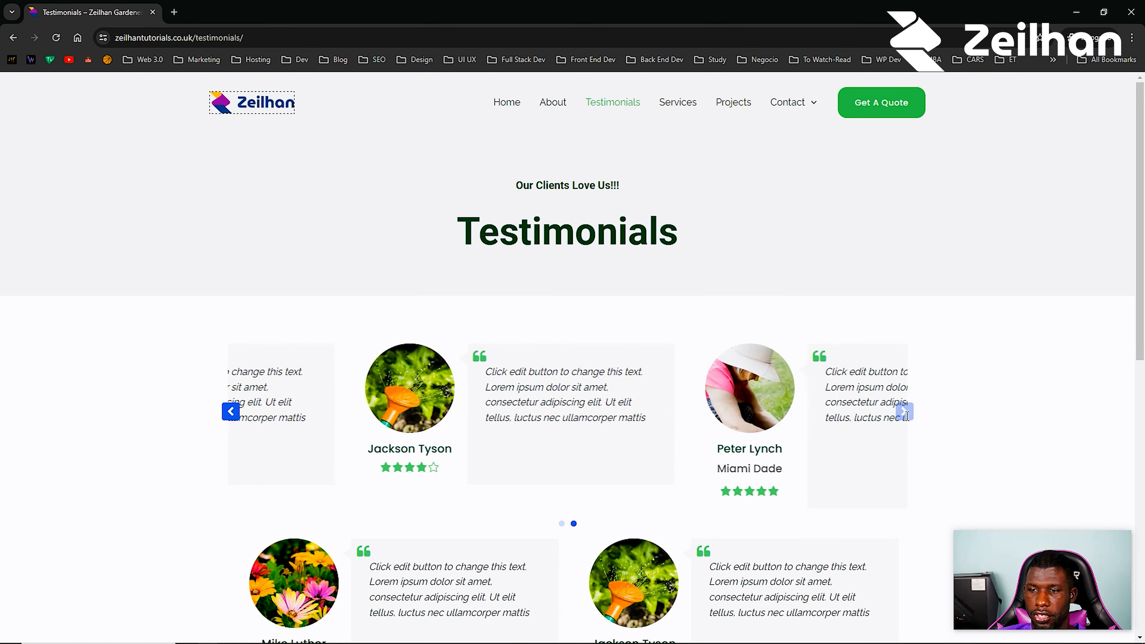
pyautogui.click(507, 105)
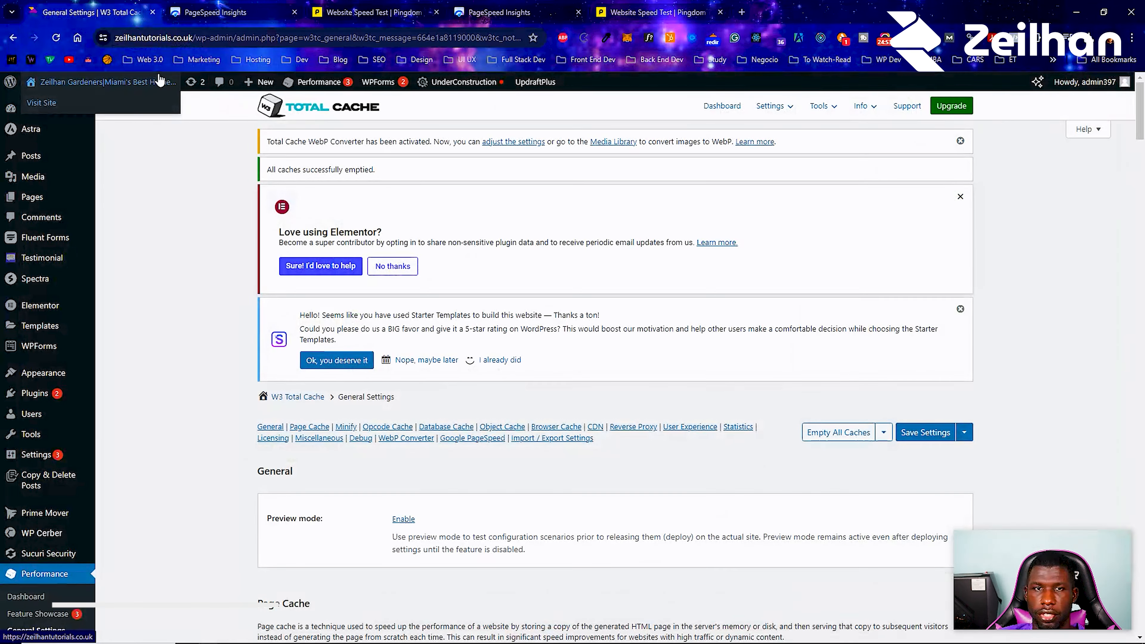
# Rerun the latest PageSpeed Insights and Pingdom speed tests in duplicate browser tabs.
pyautogui.rightClick(539, 12)
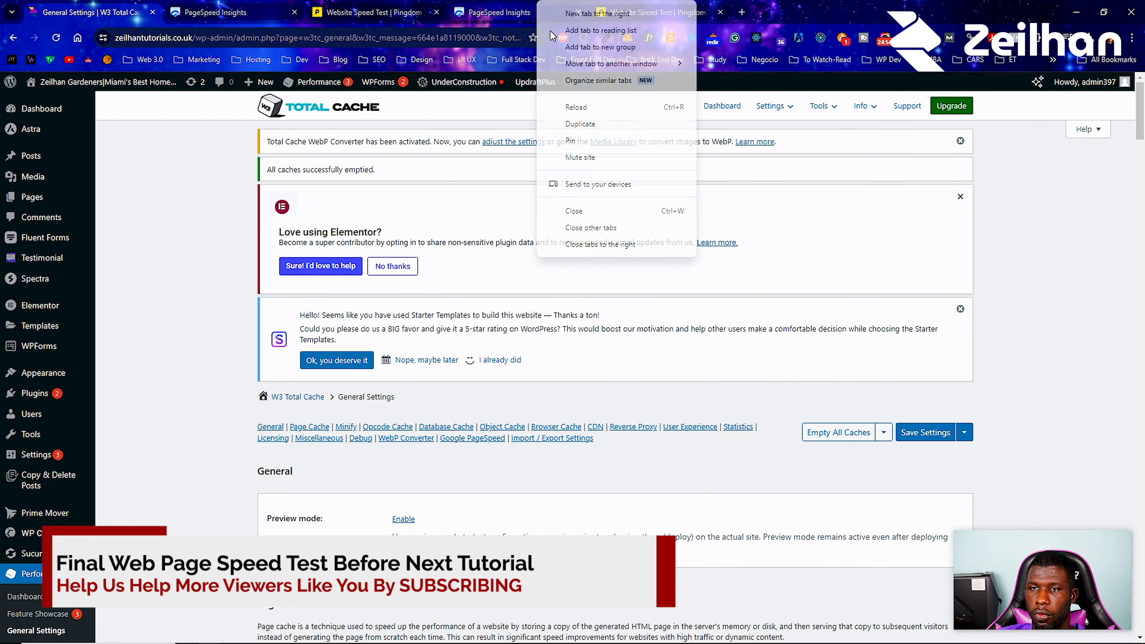
pyautogui.click(586, 129)
pyautogui.rightClick(761, 13)
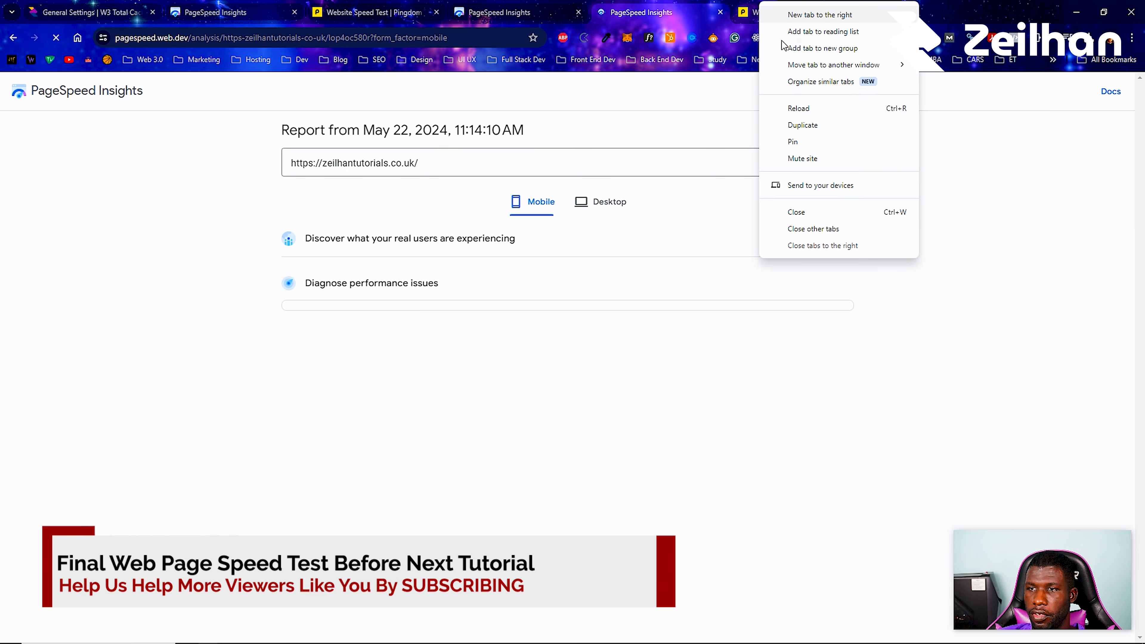
pyautogui.click(805, 125)
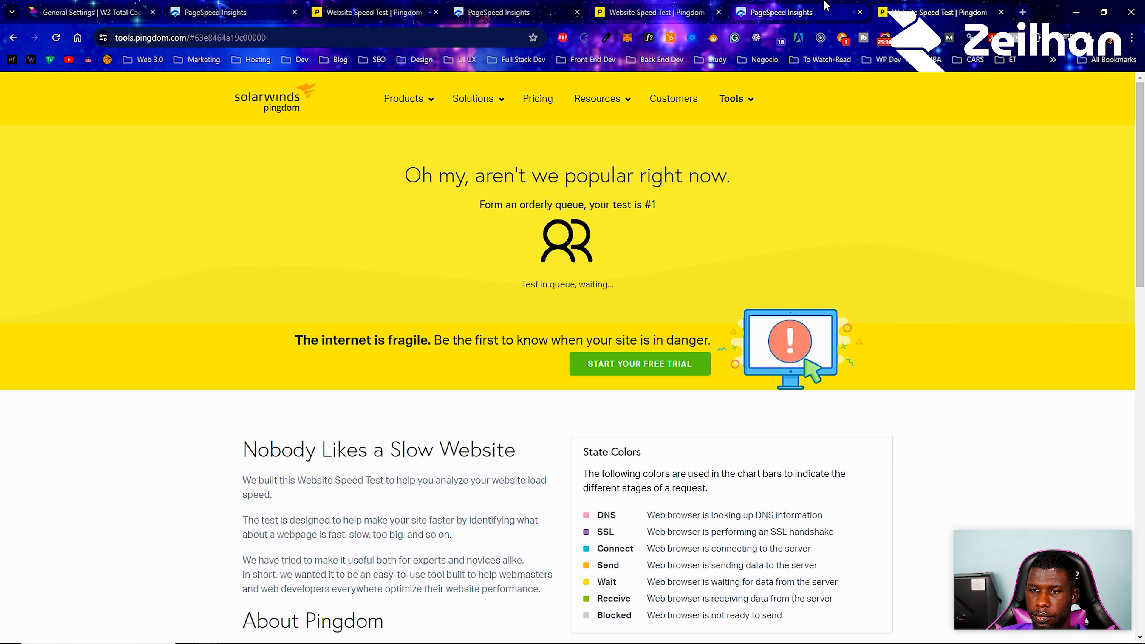
# Compare the mobile scores of the newest PageSpeed Insights report with the previous and baseline reports.
pyautogui.click(814, 13)
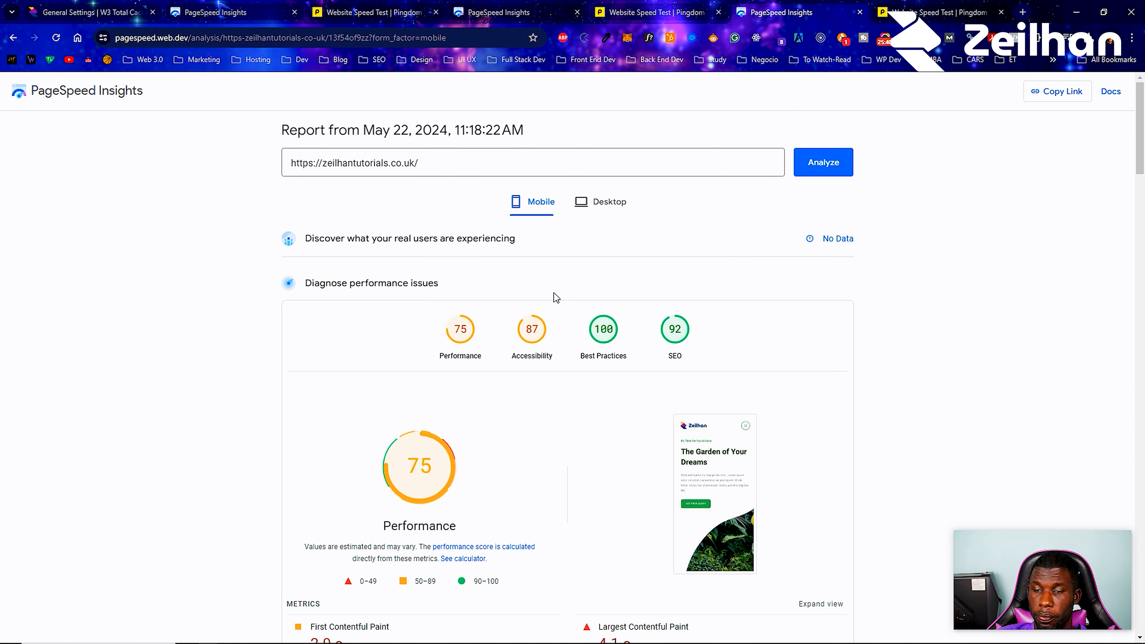
pyautogui.click(550, 4)
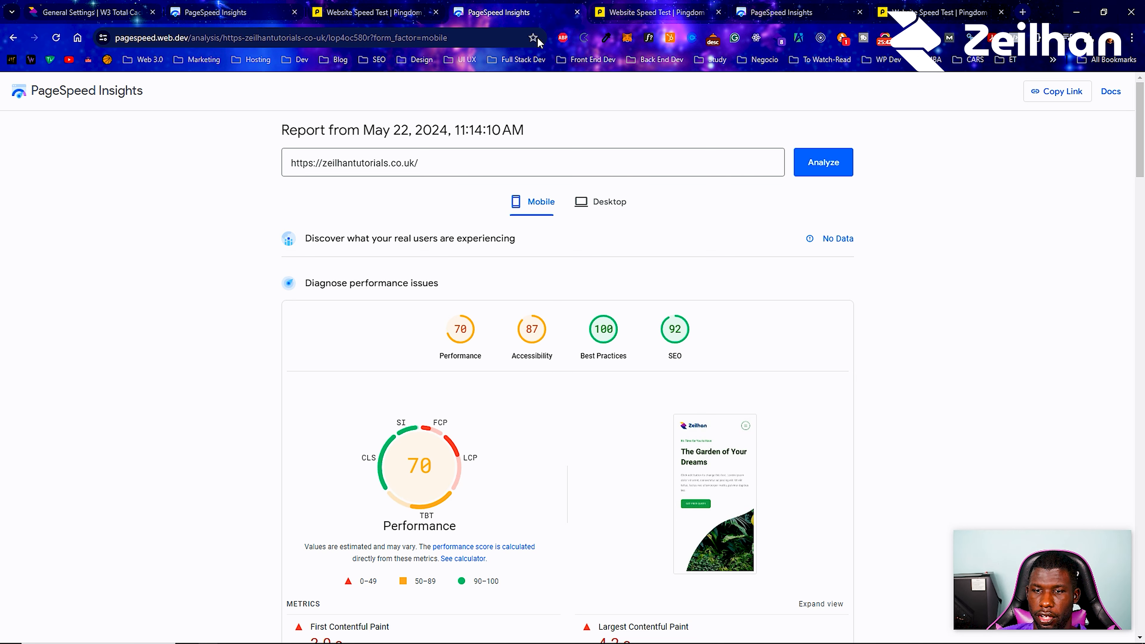
pyautogui.click(216, 12)
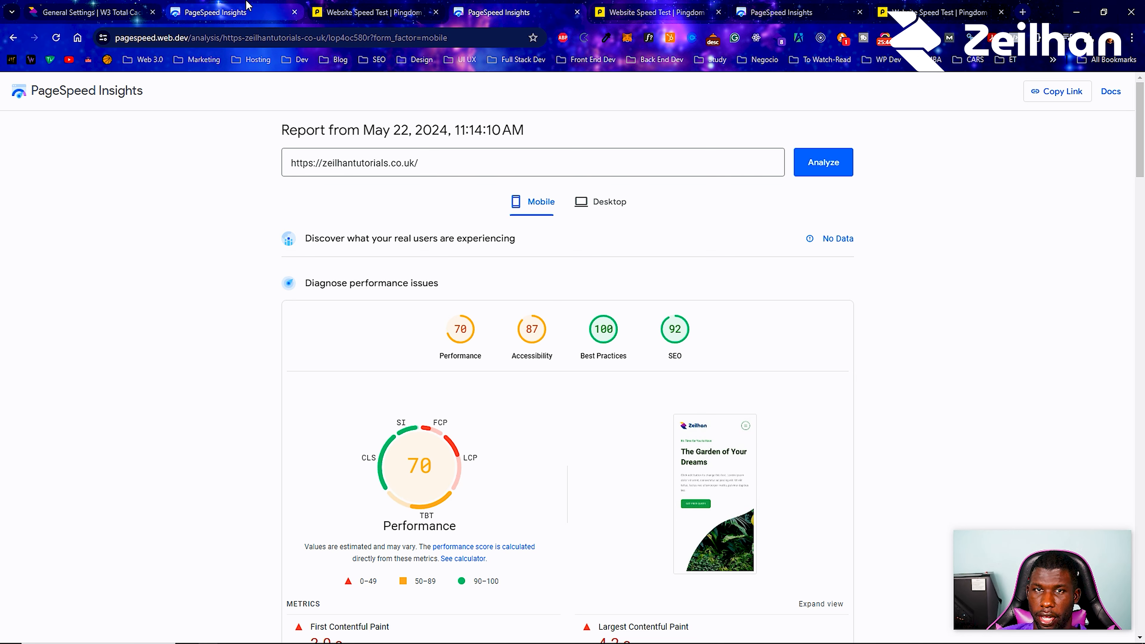
pyautogui.scroll(10, 634, 436)
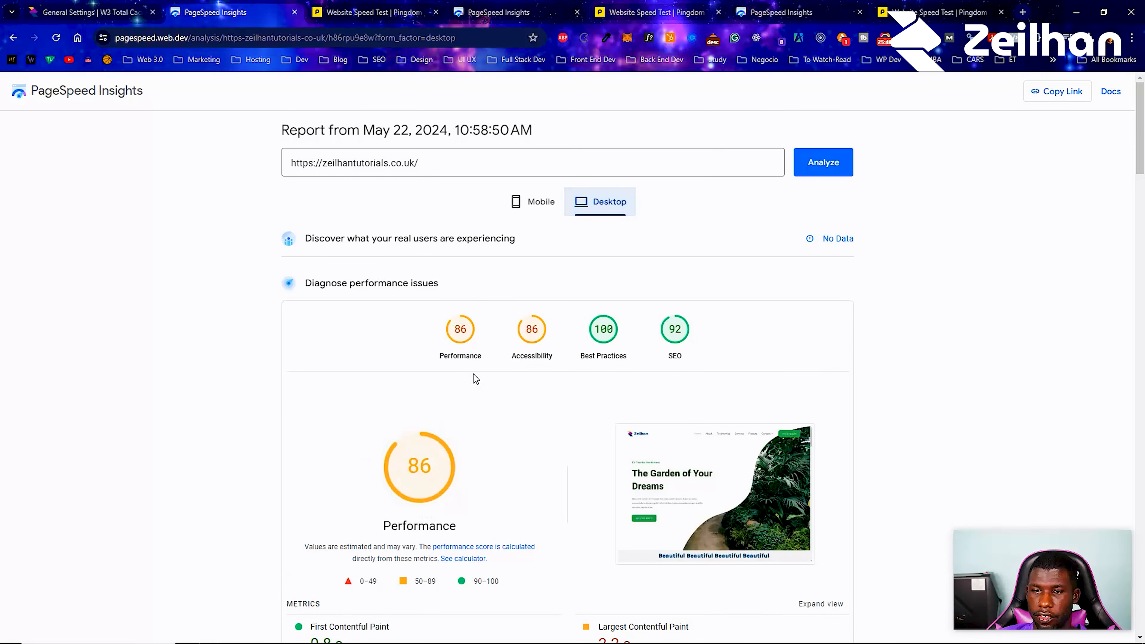
pyautogui.click(534, 202)
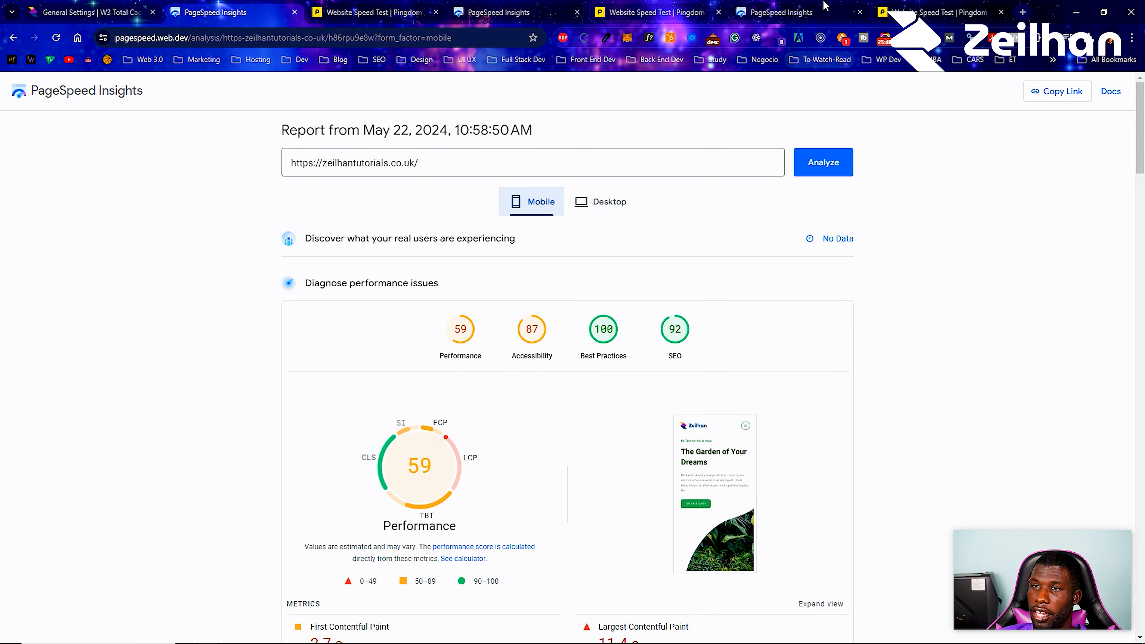
pyautogui.hotkey('ctrl', '6')
# Review the performance metrics and diagnostics list of the newest mobile PageSpeed Insights report.
pyautogui.scroll(-5, 436, 478)
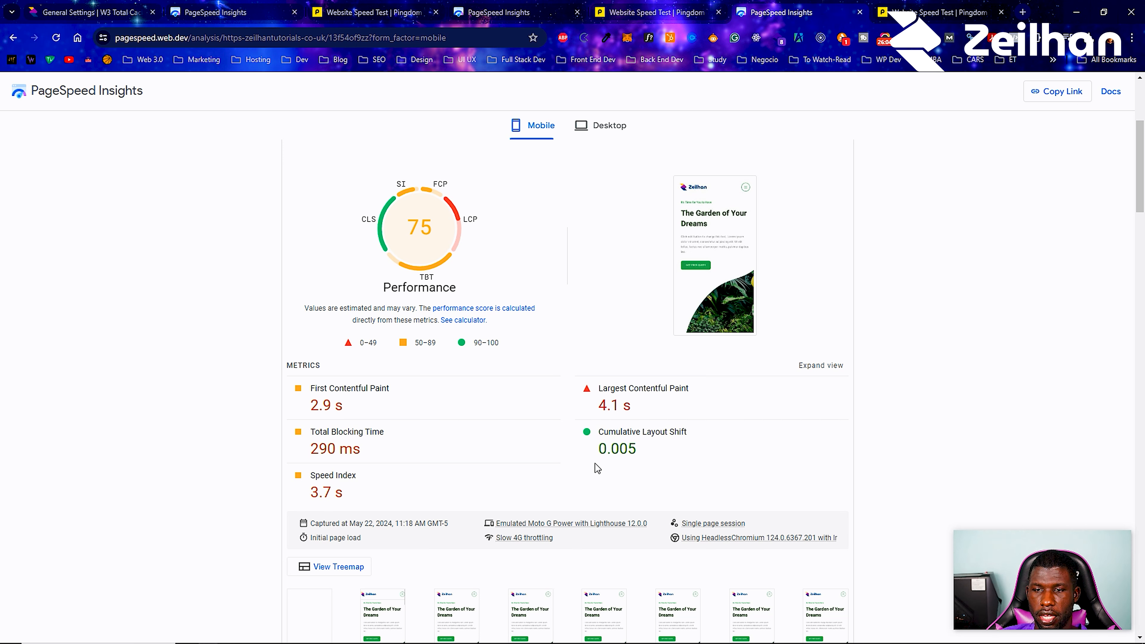
pyautogui.scroll(-10, 541, 460)
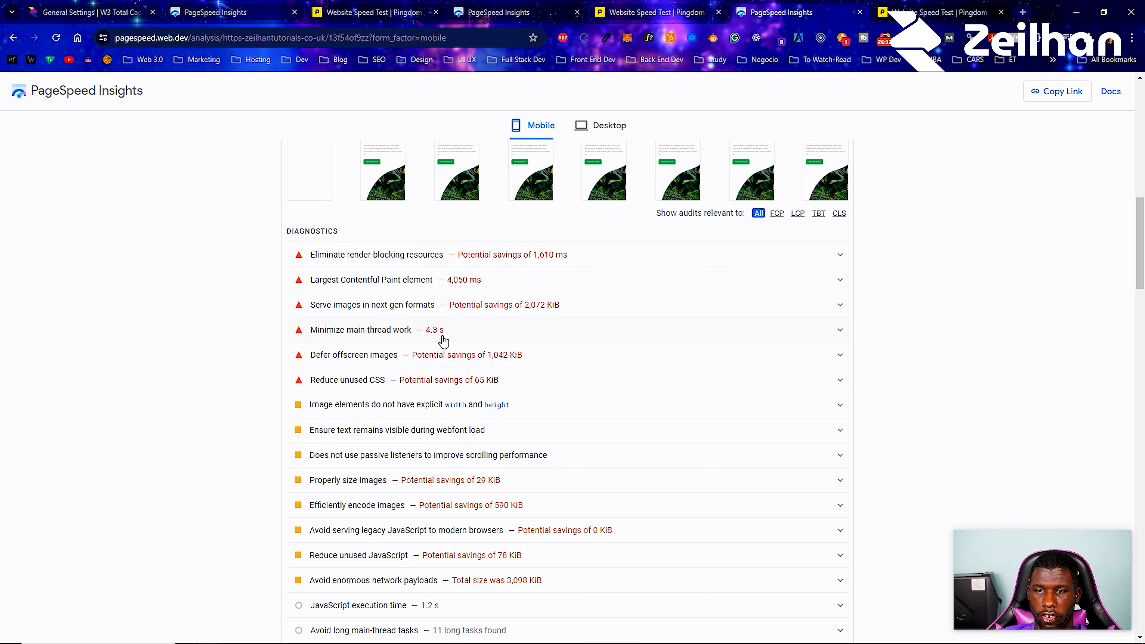
pyautogui.scroll(-15, 555, 306)
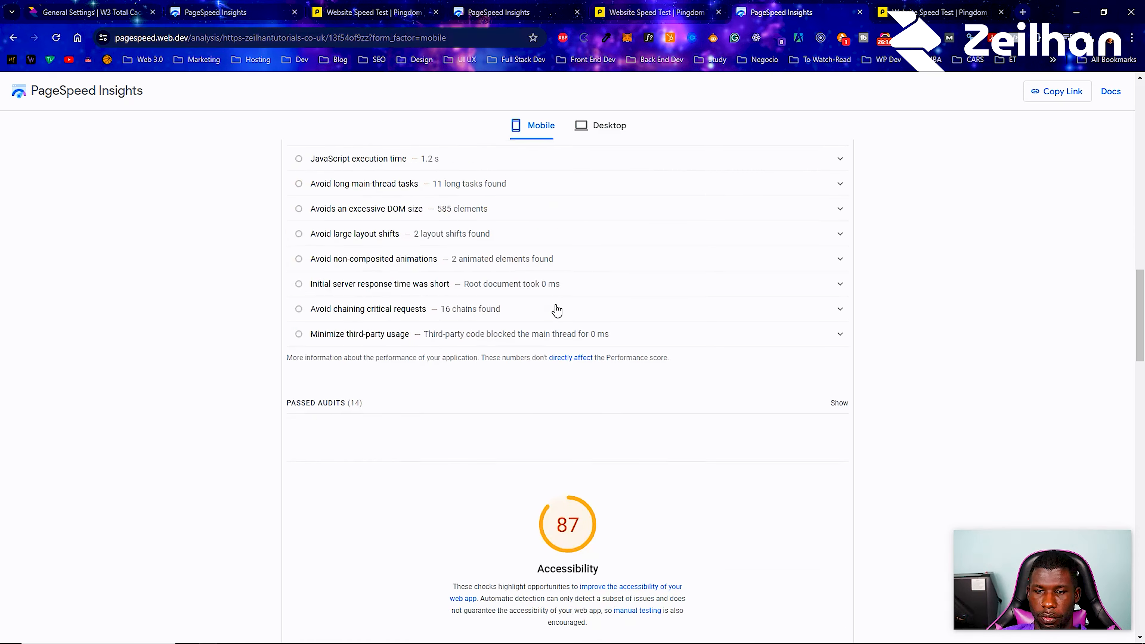
pyautogui.scroll(20, 555, 306)
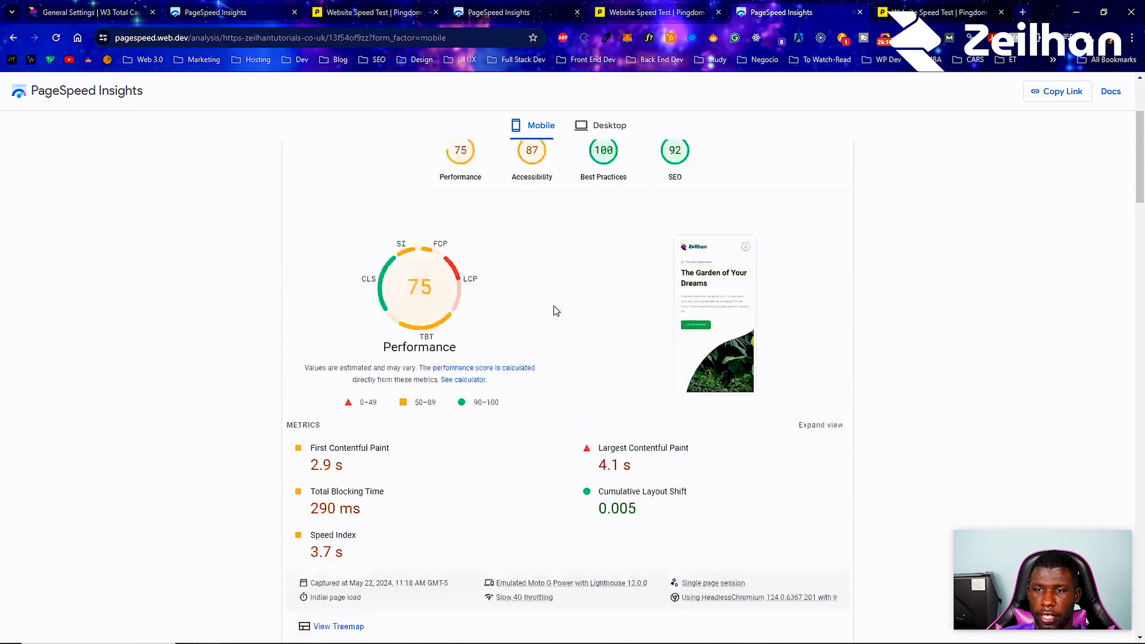
pyautogui.scroll(-4, 604, 213)
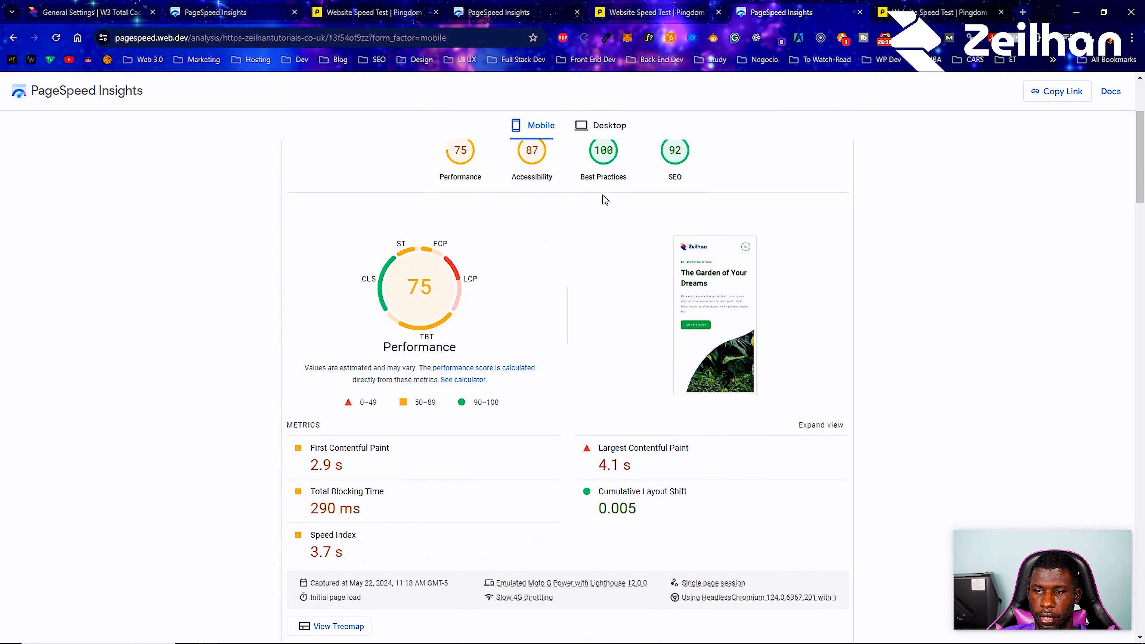
# Compare the desktop scores of the newest PageSpeed Insights report with those of the previous report.
pyautogui.click(606, 136)
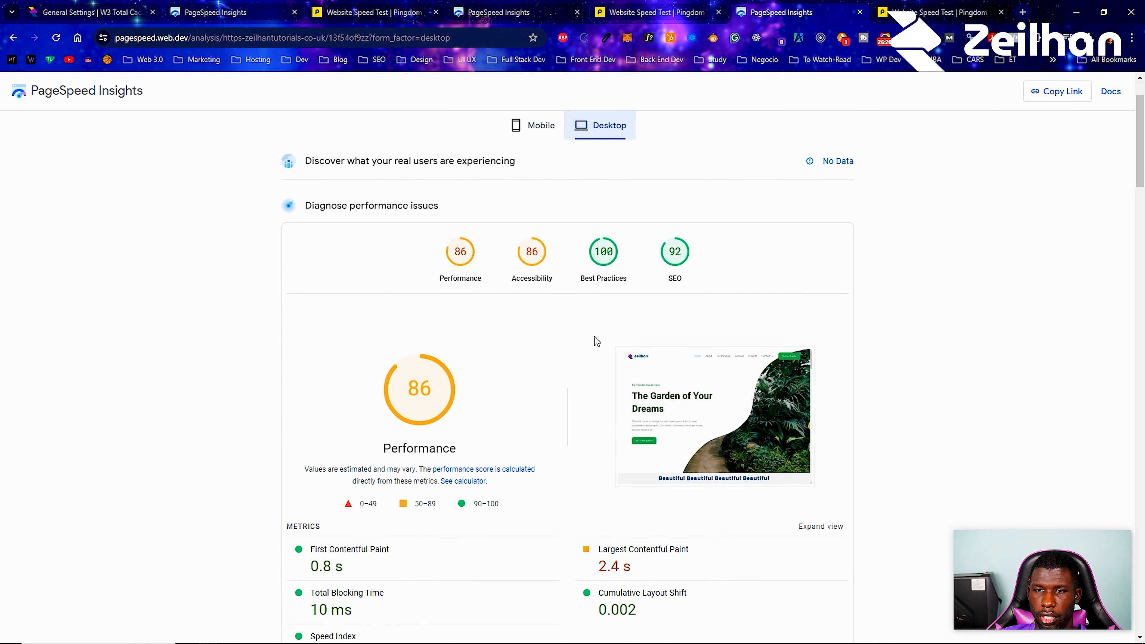
pyautogui.click(539, 6)
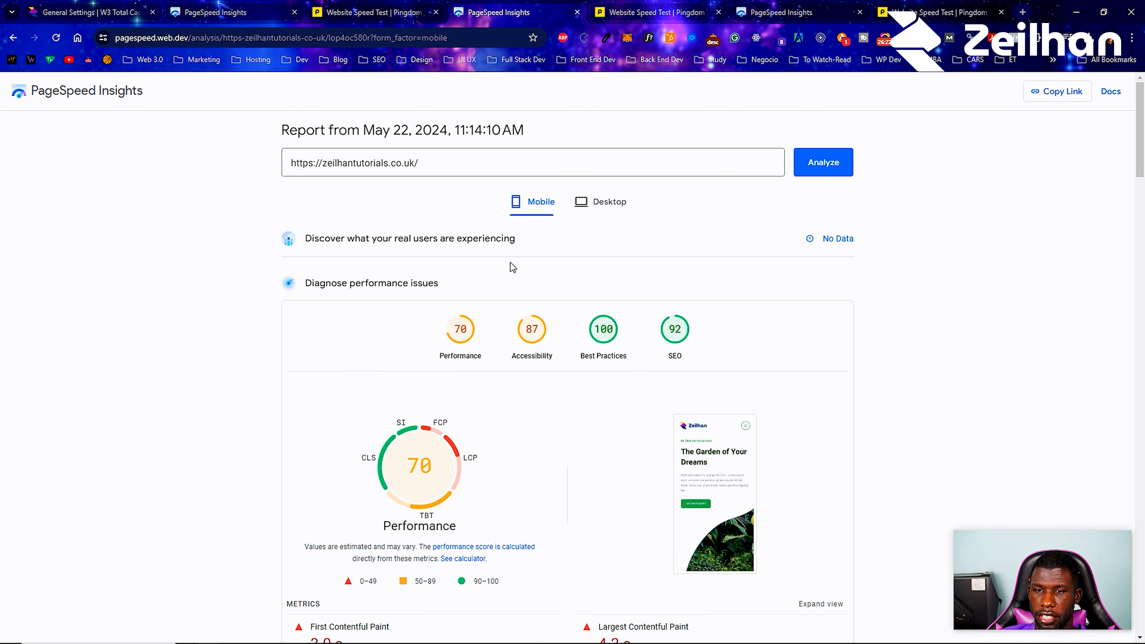
pyautogui.click(596, 204)
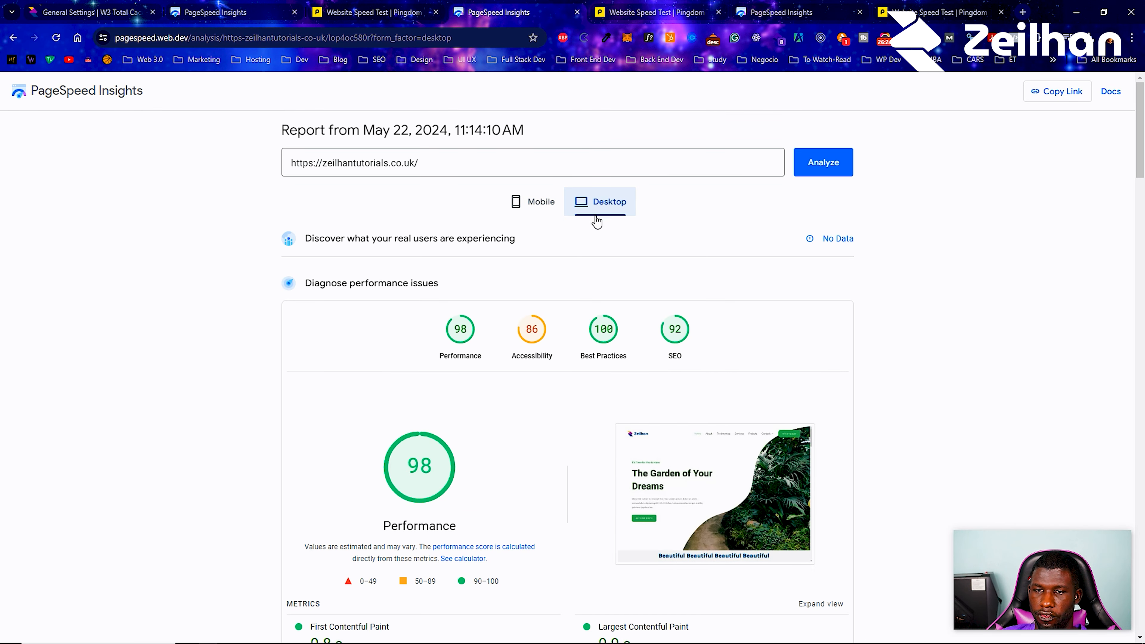
pyautogui.scroll(-3, 618, 281)
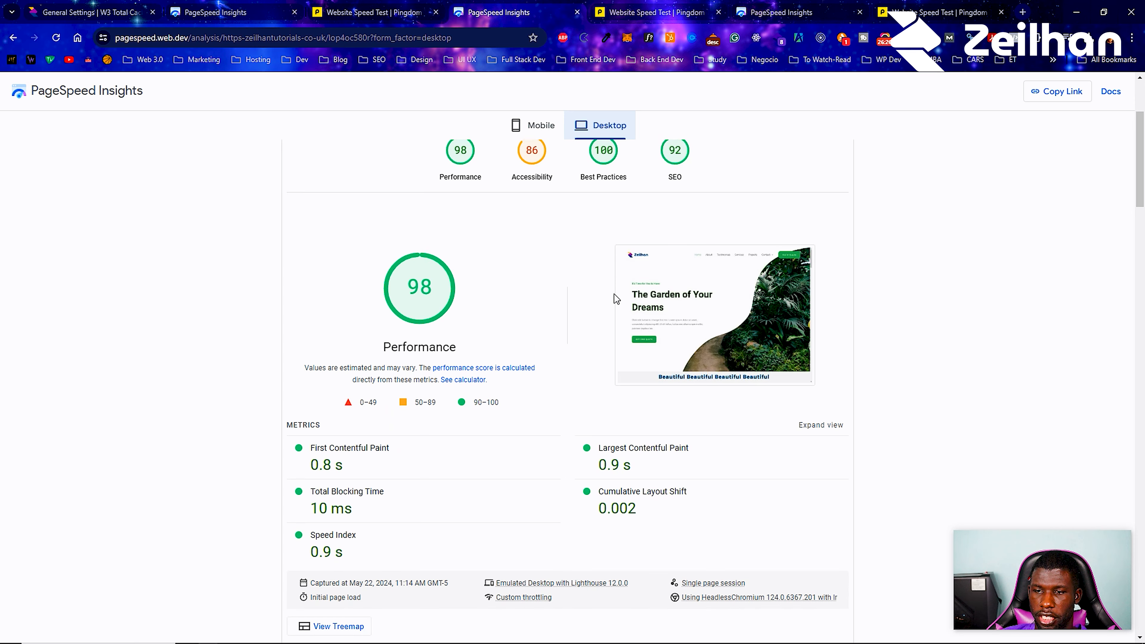
pyautogui.click(755, 5)
pyautogui.scroll(-3, 718, 153)
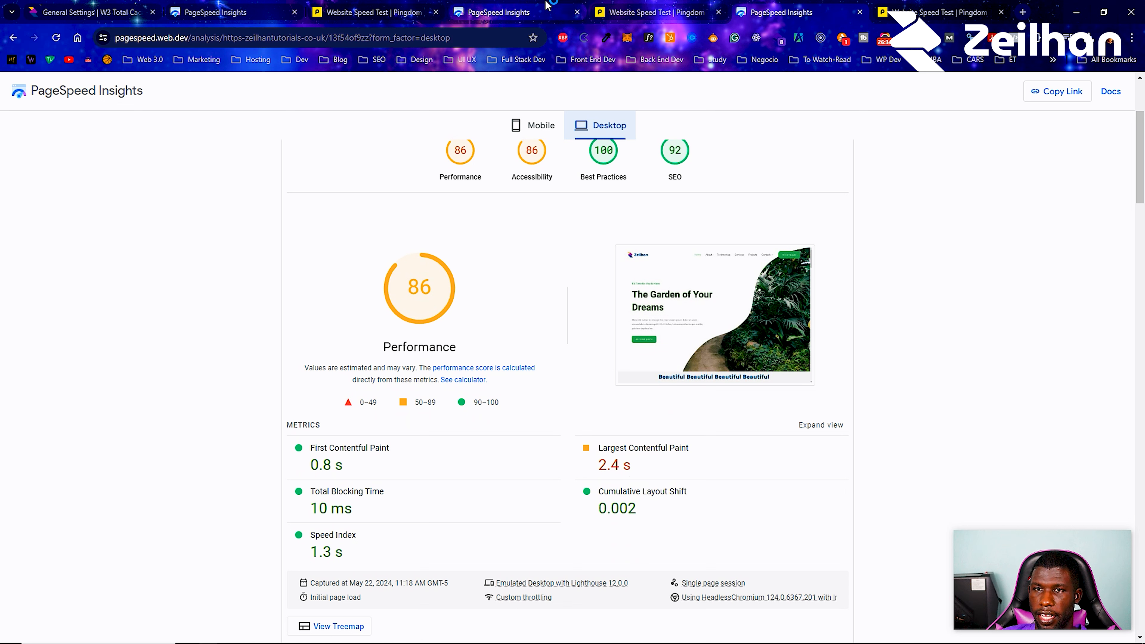
# Compare the desktop metrics, such as Largest Contentful Paint and Speed Index, between the previous and newest PageSpeed Insights reports.
pyautogui.click(498, 13)
pyautogui.hotkey('ctrl', 'Tab')
pyautogui.hotkey('ctrl', 'Tab')
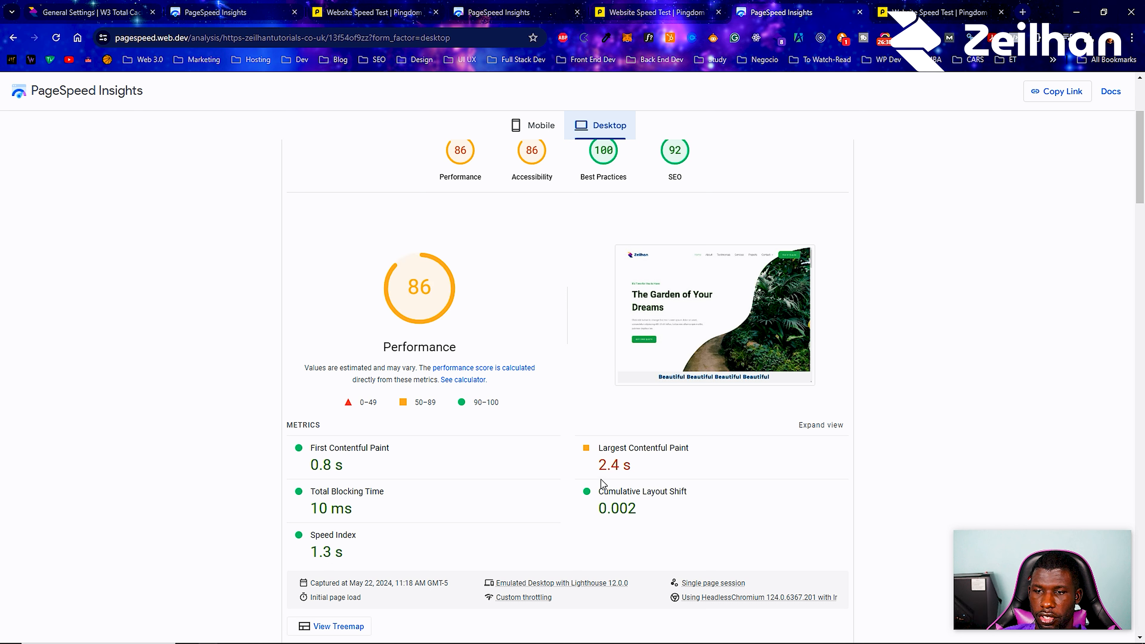
pyautogui.click(529, 7)
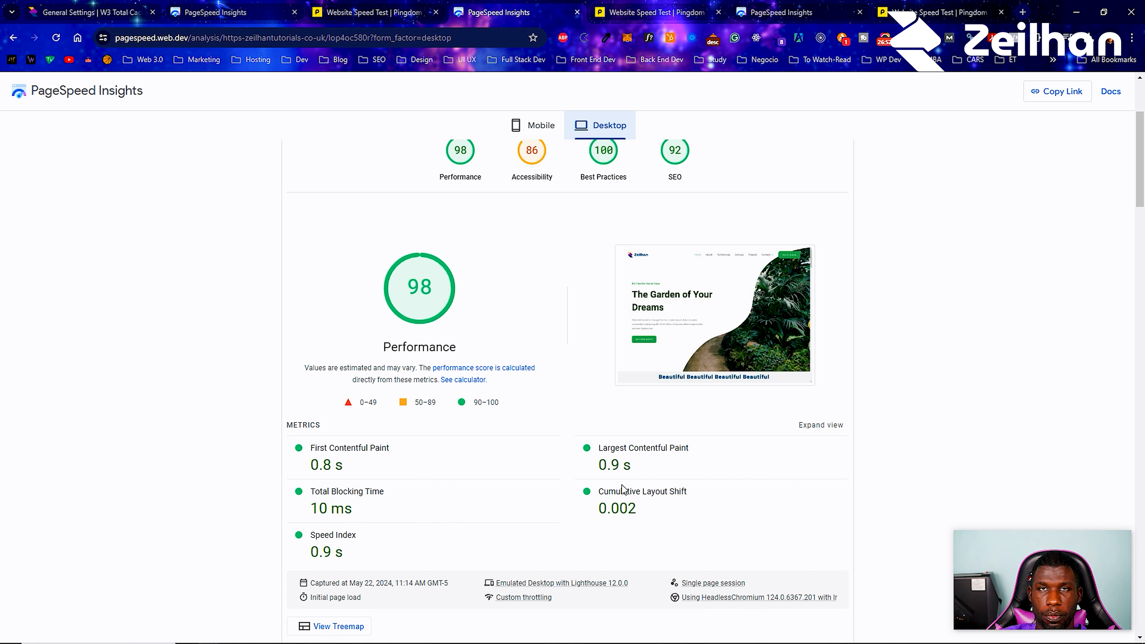
pyautogui.scroll(-5, 648, 489)
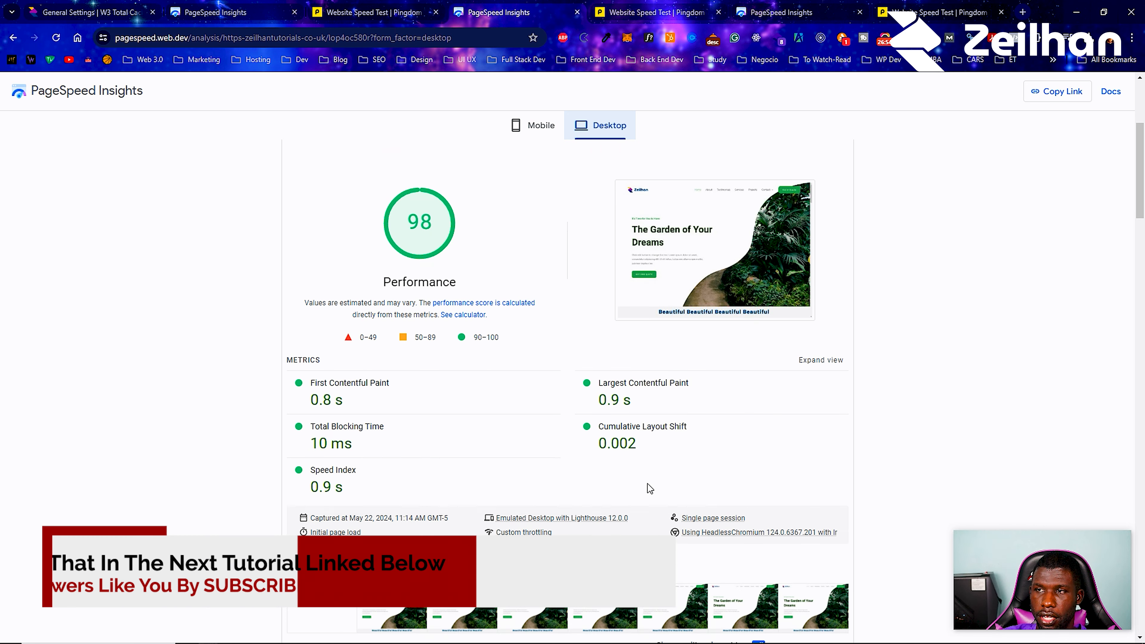
pyautogui.scroll(5, 646, 487)
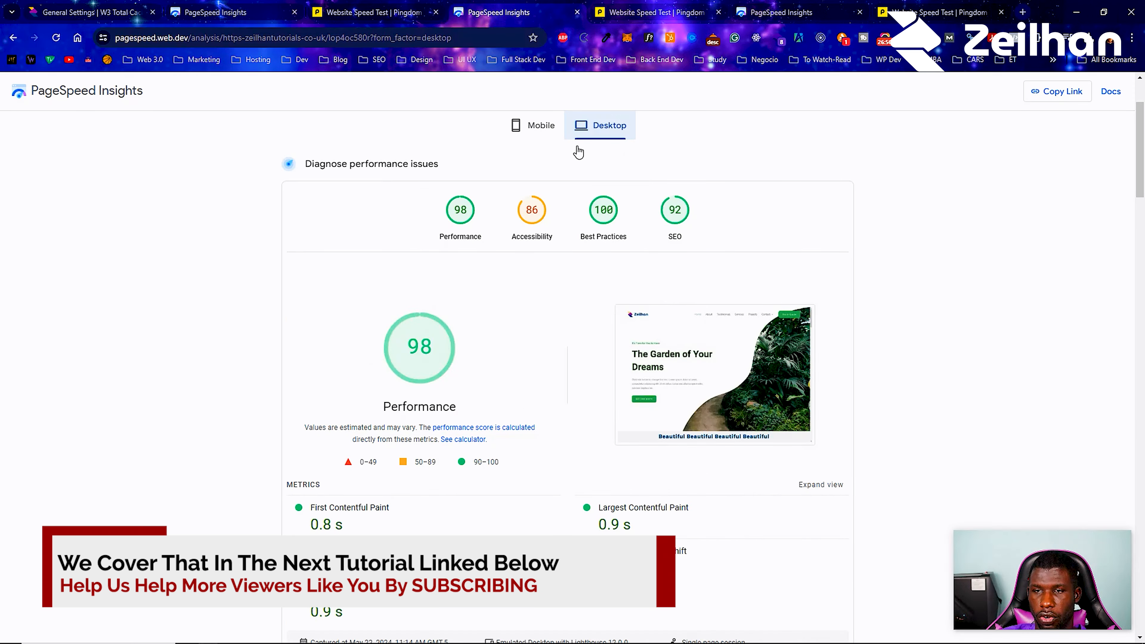
pyautogui.click(789, 5)
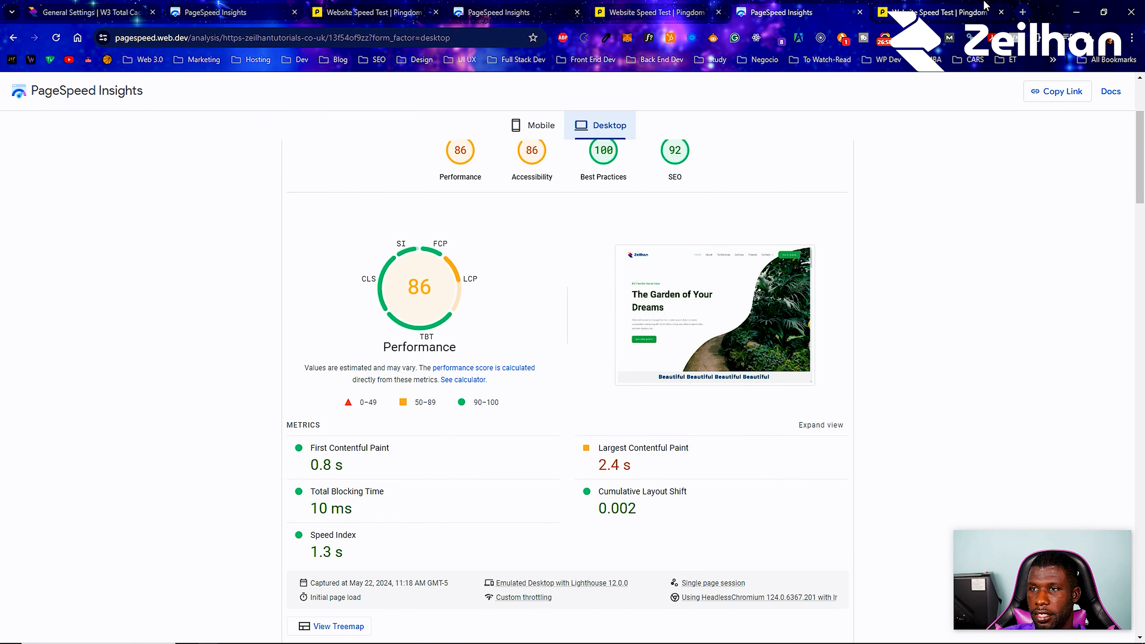
# Compare the newest Pingdom grade, load time and request count with the previous and baseline Pingdom results.
pyautogui.click(920, 6)
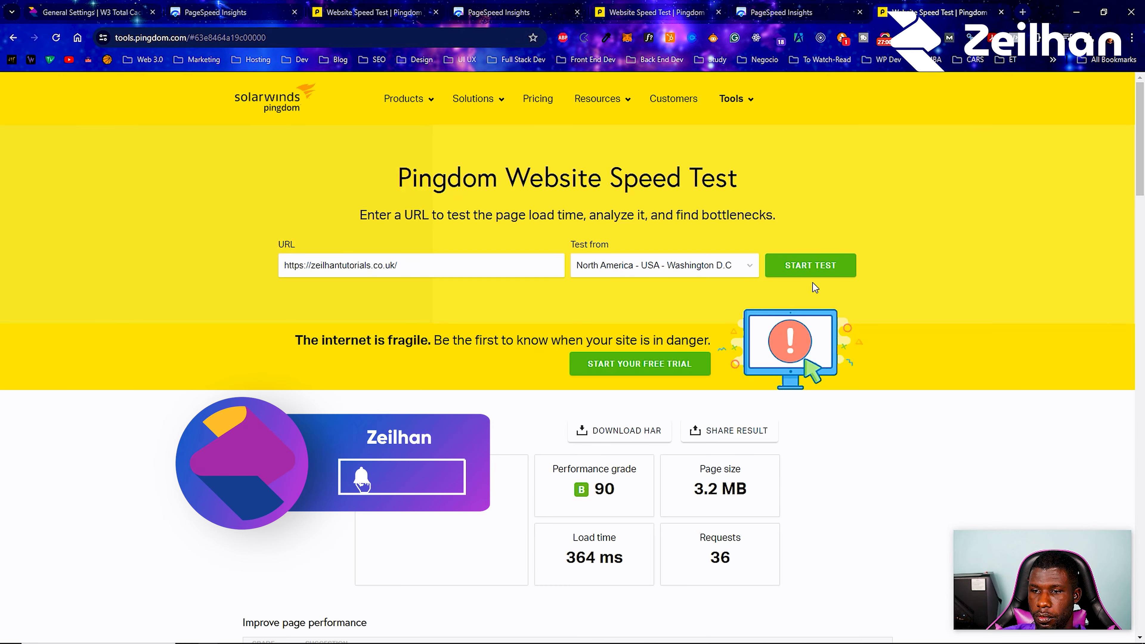
pyautogui.scroll(-3, 806, 315)
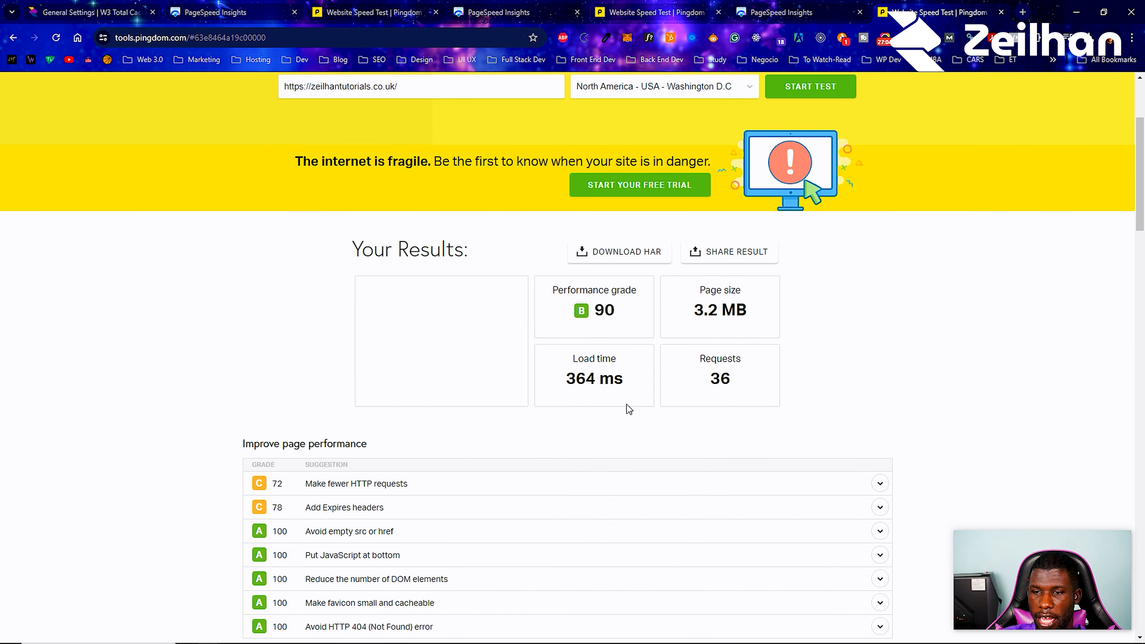
pyautogui.scroll(2, 629, 409)
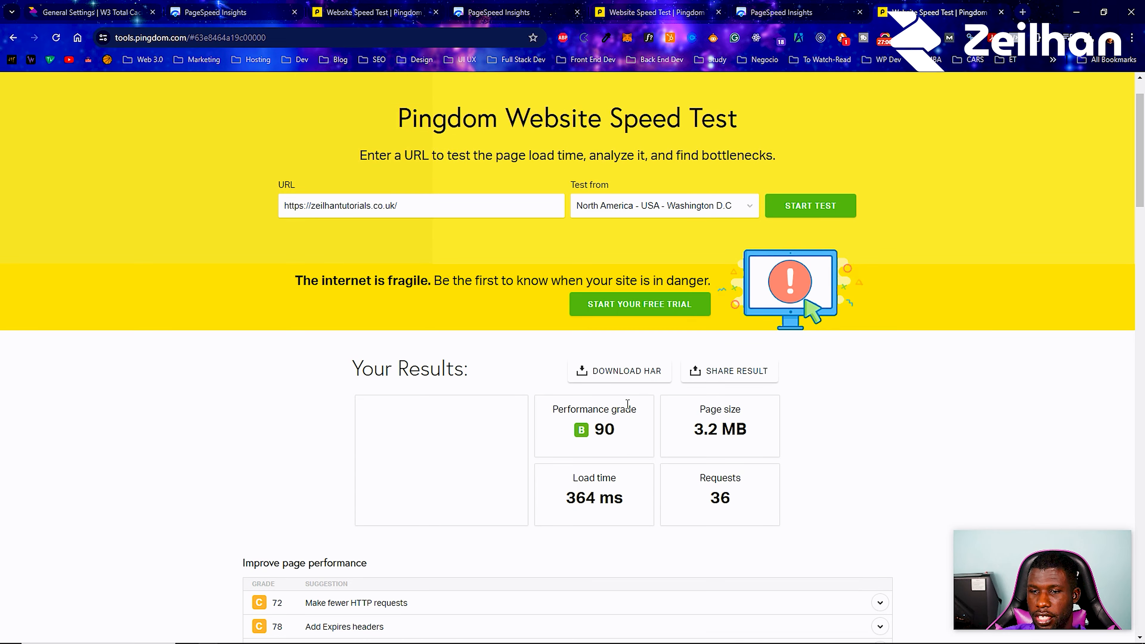
pyautogui.click(654, 12)
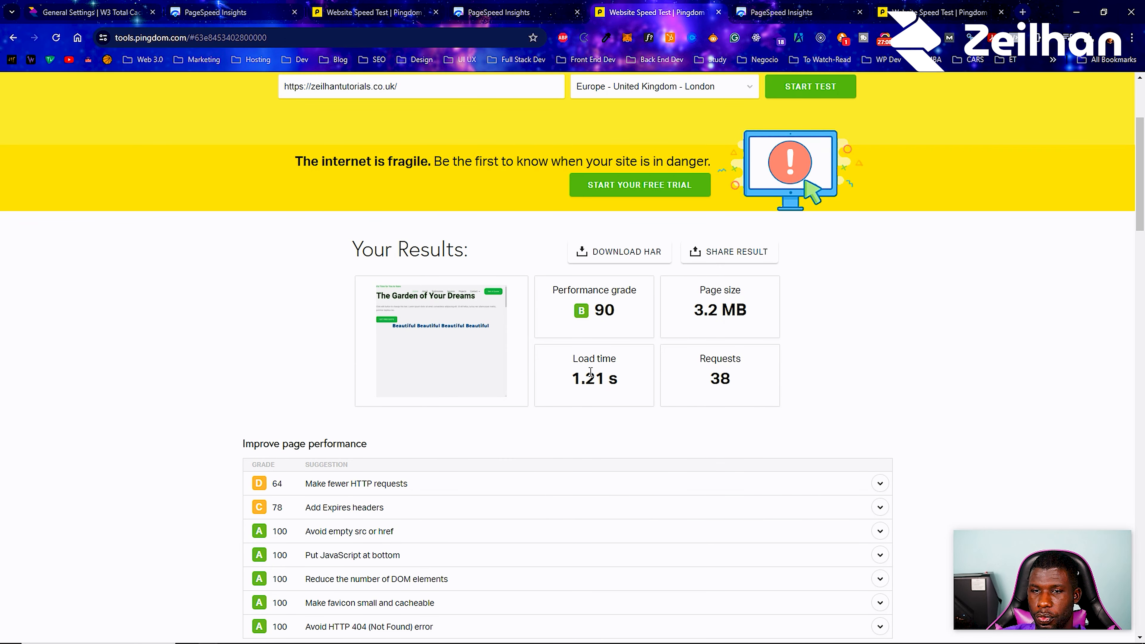
pyautogui.click(398, 5)
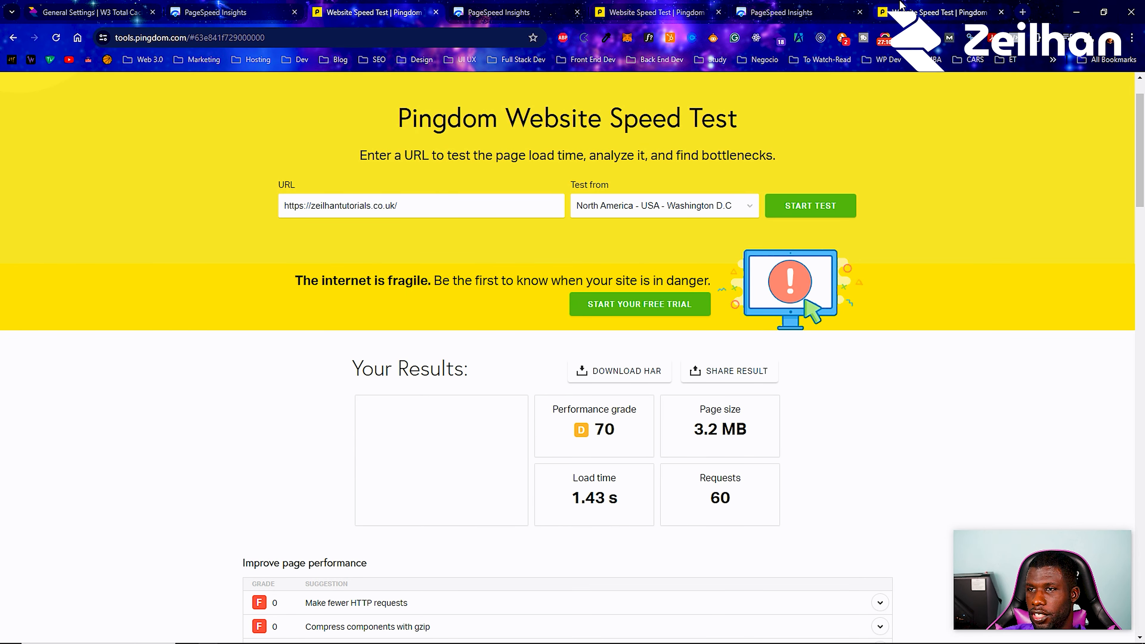
pyautogui.click(918, 11)
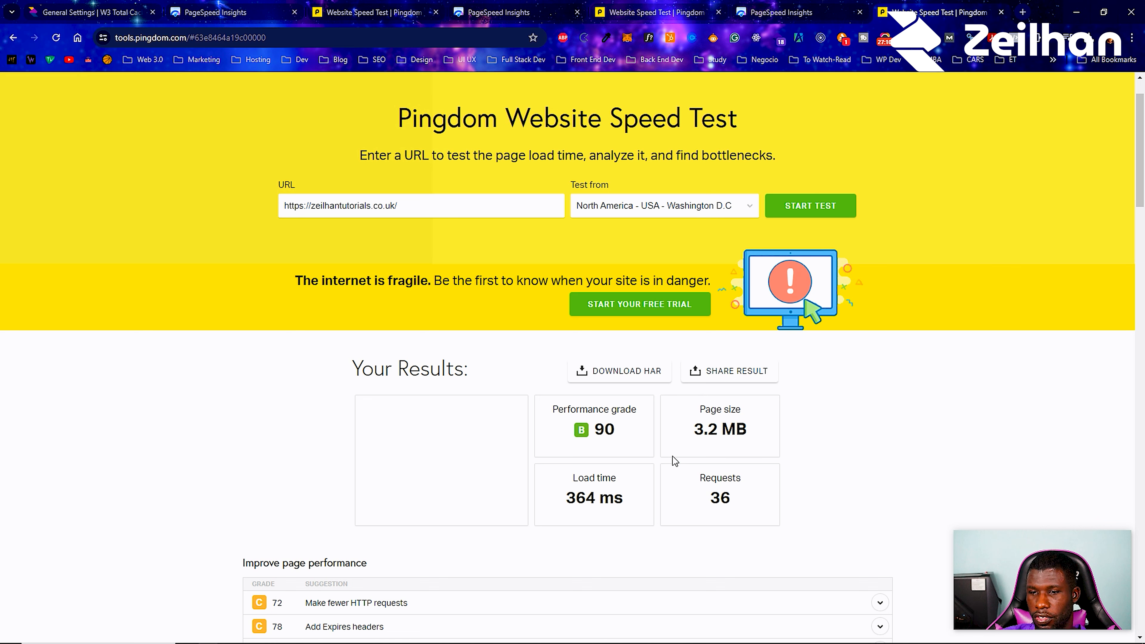
# Rerun the newest Pingdom test of the site from North America - USA - Washington D.C and view its results.
pyautogui.click(821, 206)
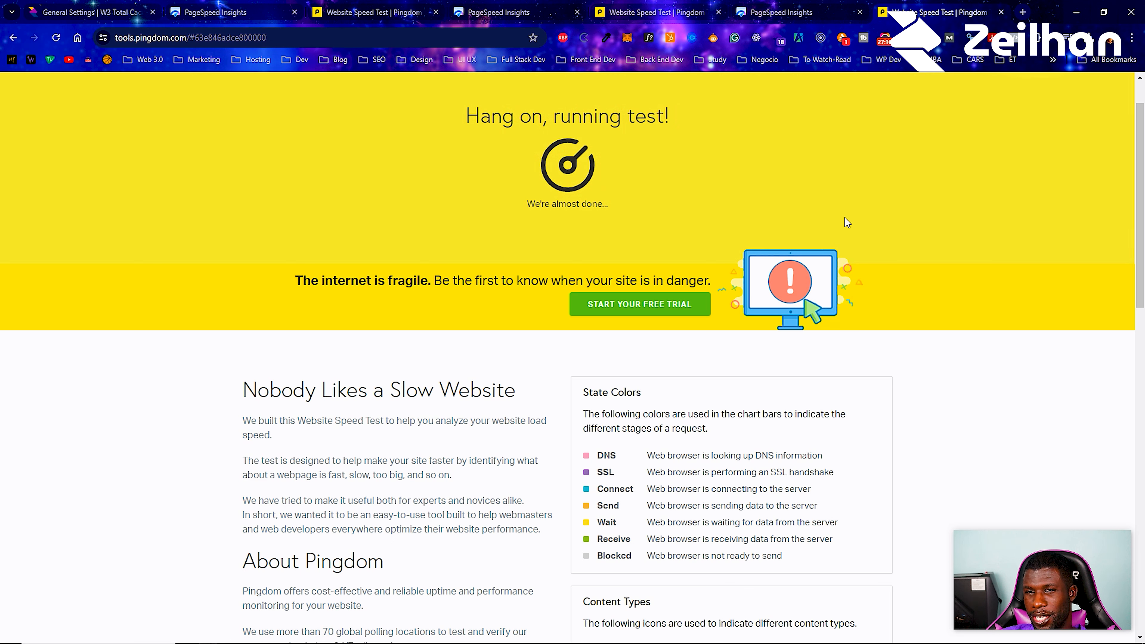
pyautogui.scroll(1, 900, 262)
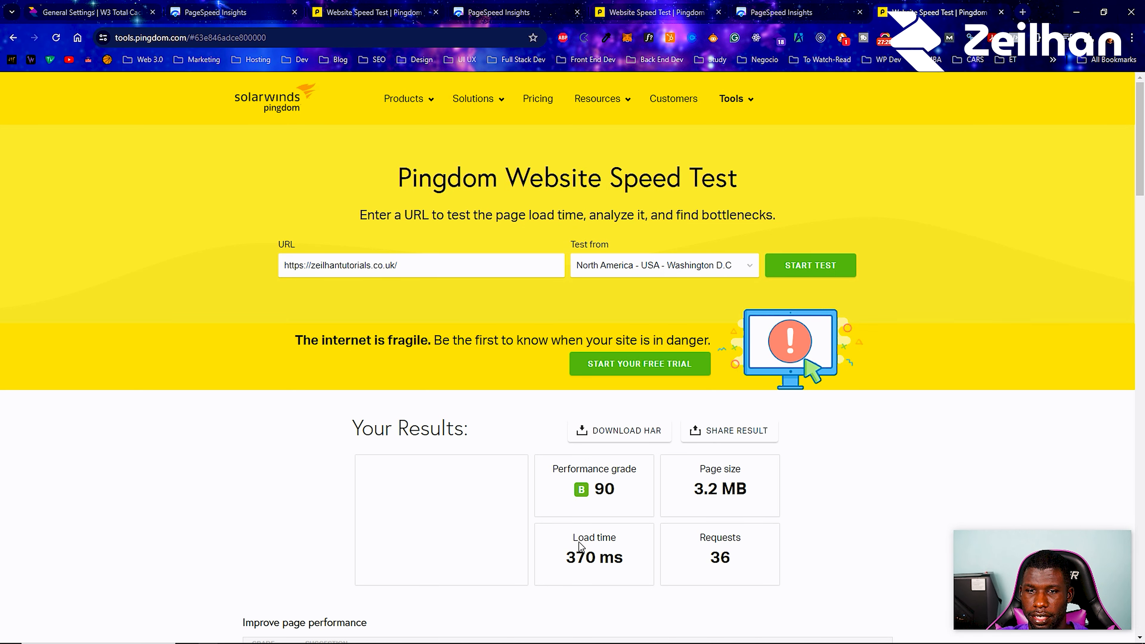
pyautogui.scroll(-4, 580, 546)
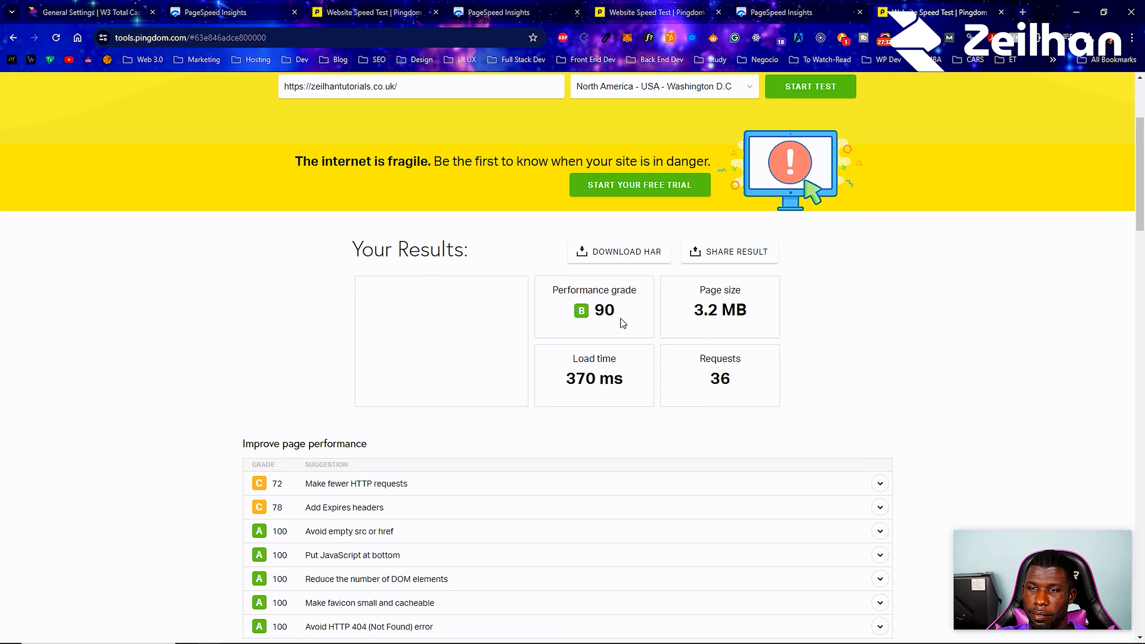
# Compare the rerun Pingdom test's results and improvement suggestions with the previous London test, and review its content breakdown.
pyautogui.click(658, 12)
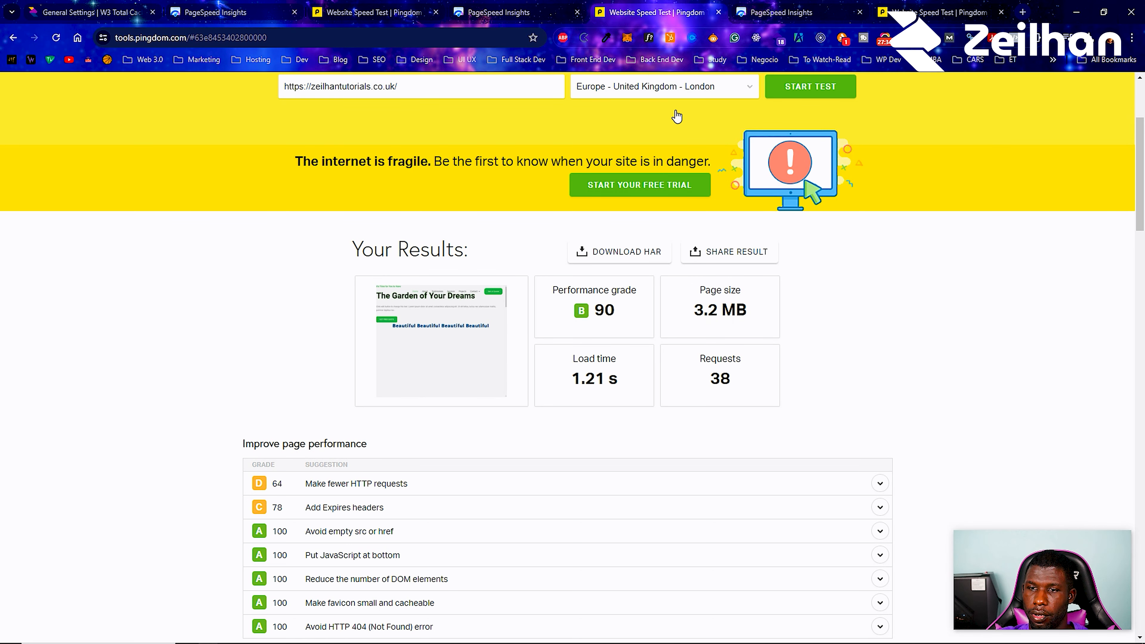
pyautogui.click(933, 12)
pyautogui.scroll(-5, 428, 424)
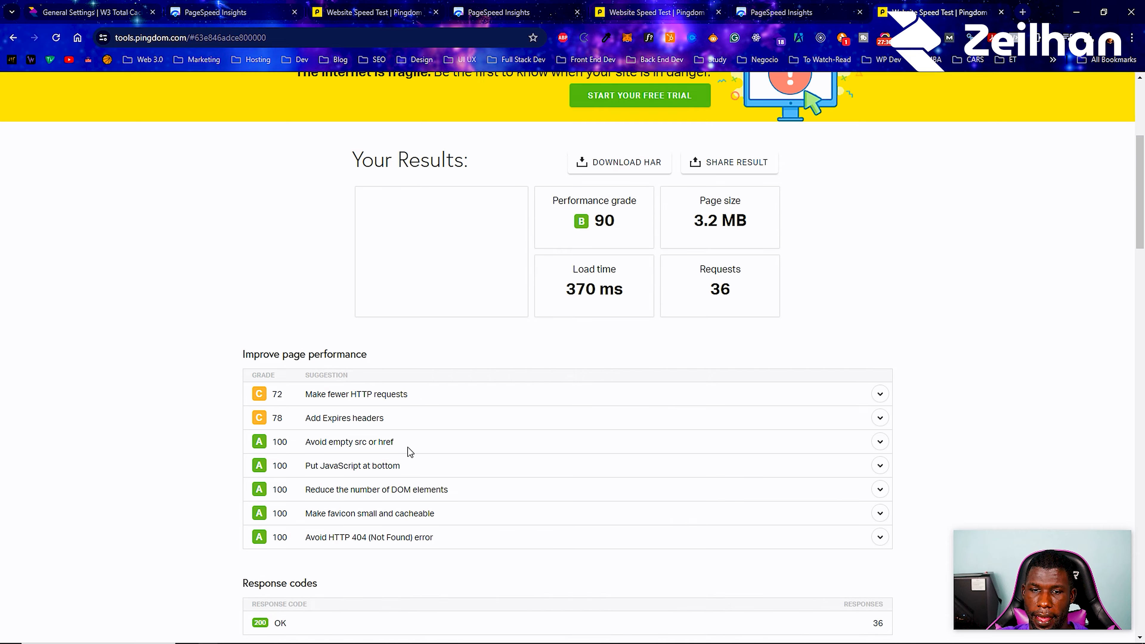
pyautogui.click(658, 12)
pyautogui.scroll(-4, 686, 266)
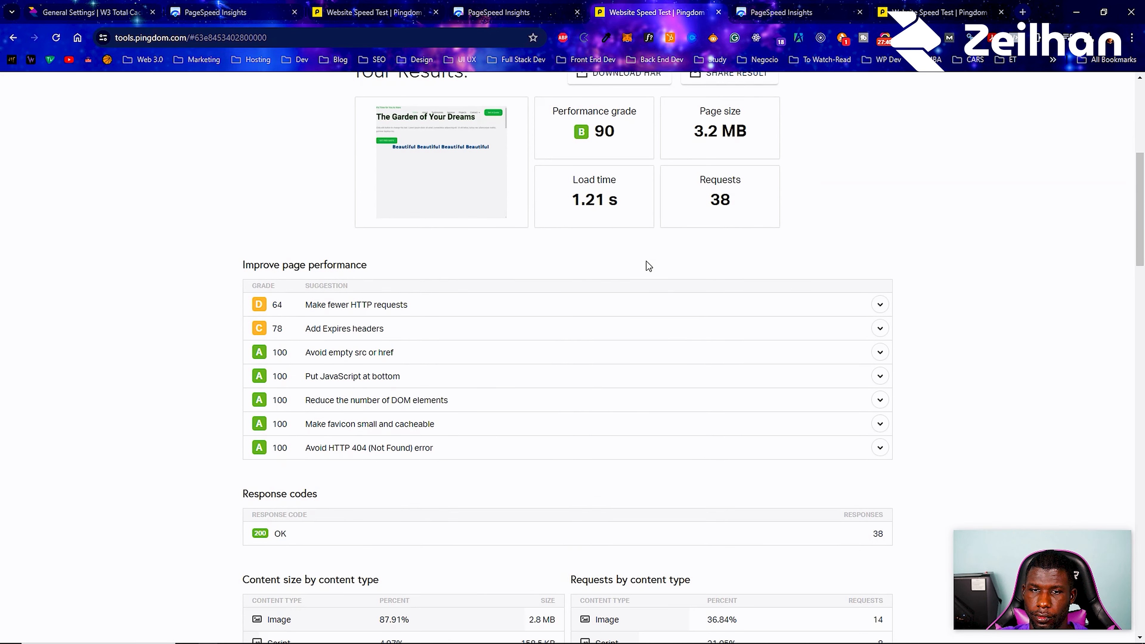
pyautogui.click(933, 12)
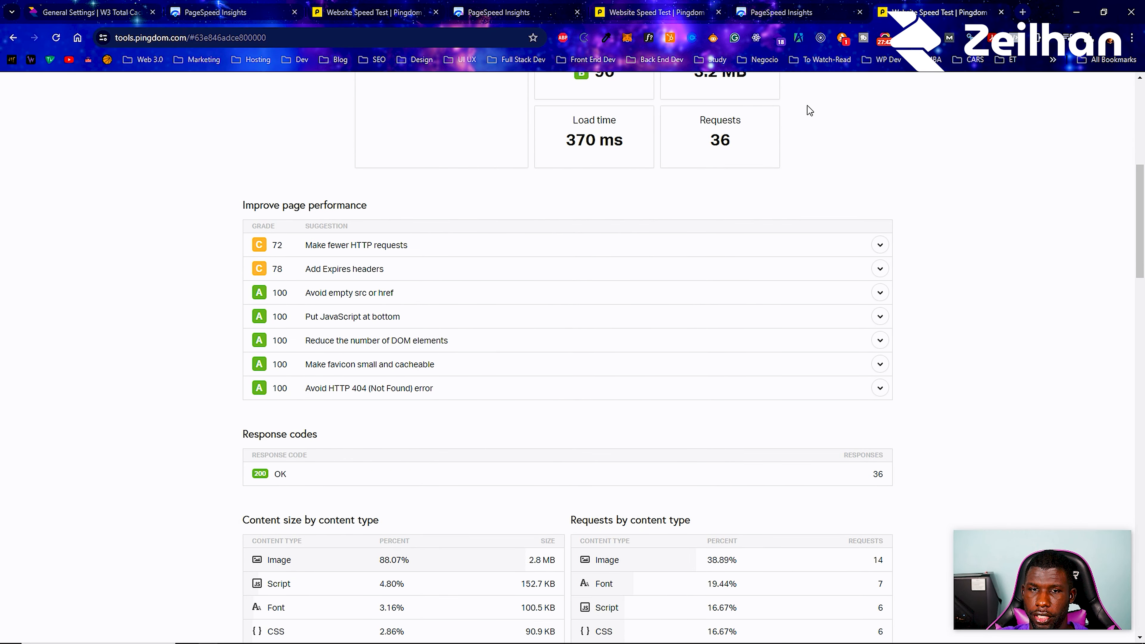
pyautogui.scroll(-4, 581, 334)
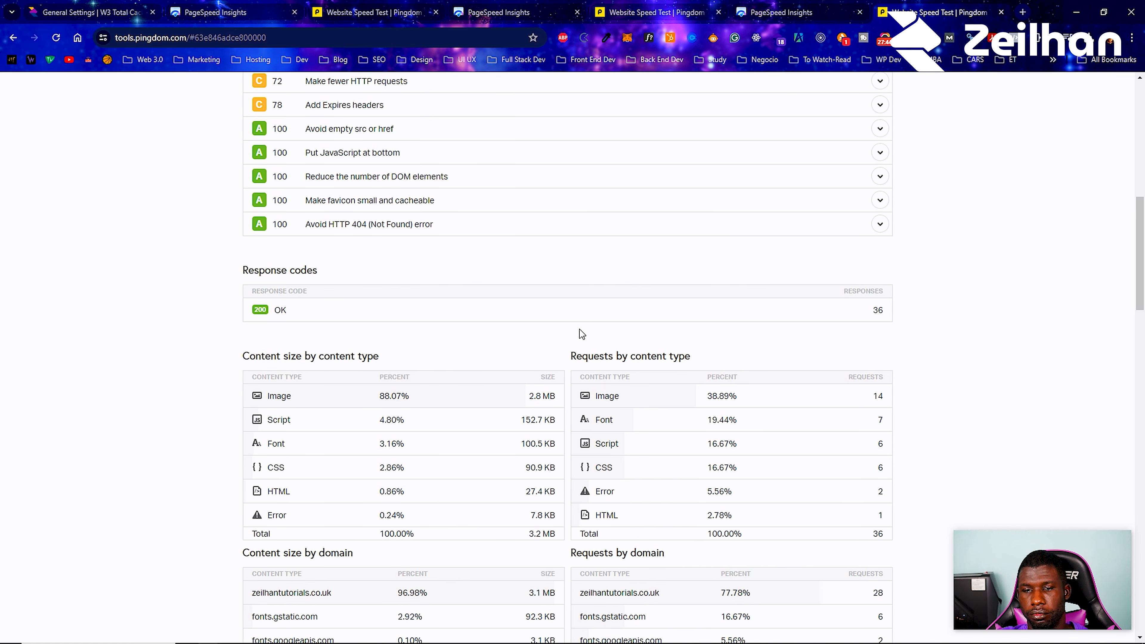
pyautogui.scroll(12, 581, 333)
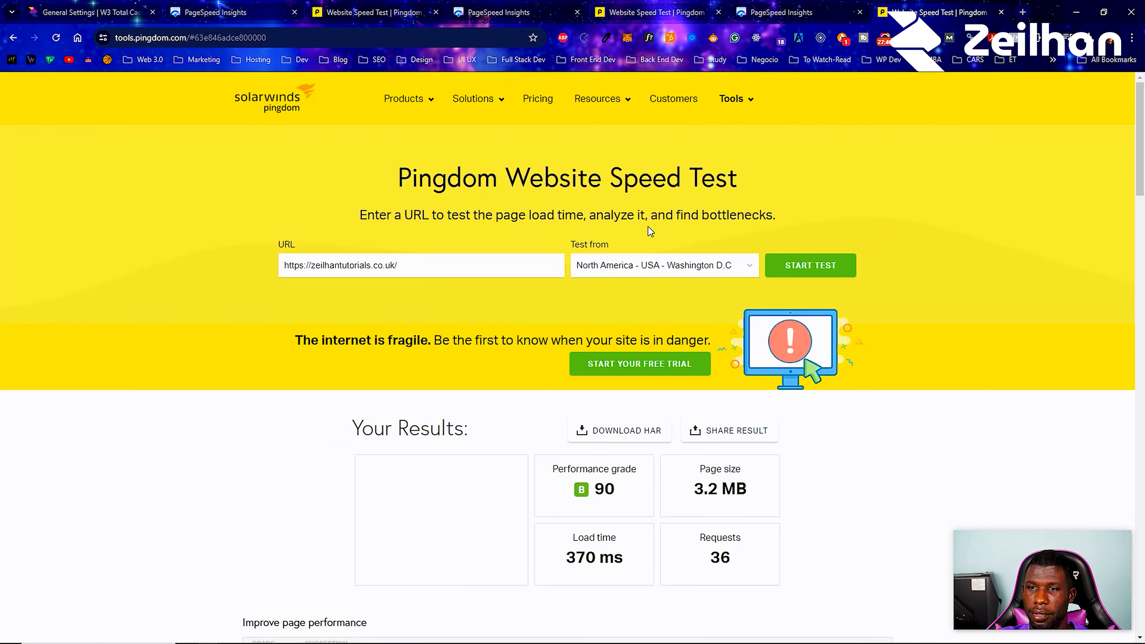
# Open the live website from the WordPress admin in a new incognito window.
pyautogui.click(90, 12)
pyautogui.moveTo(48, 85)
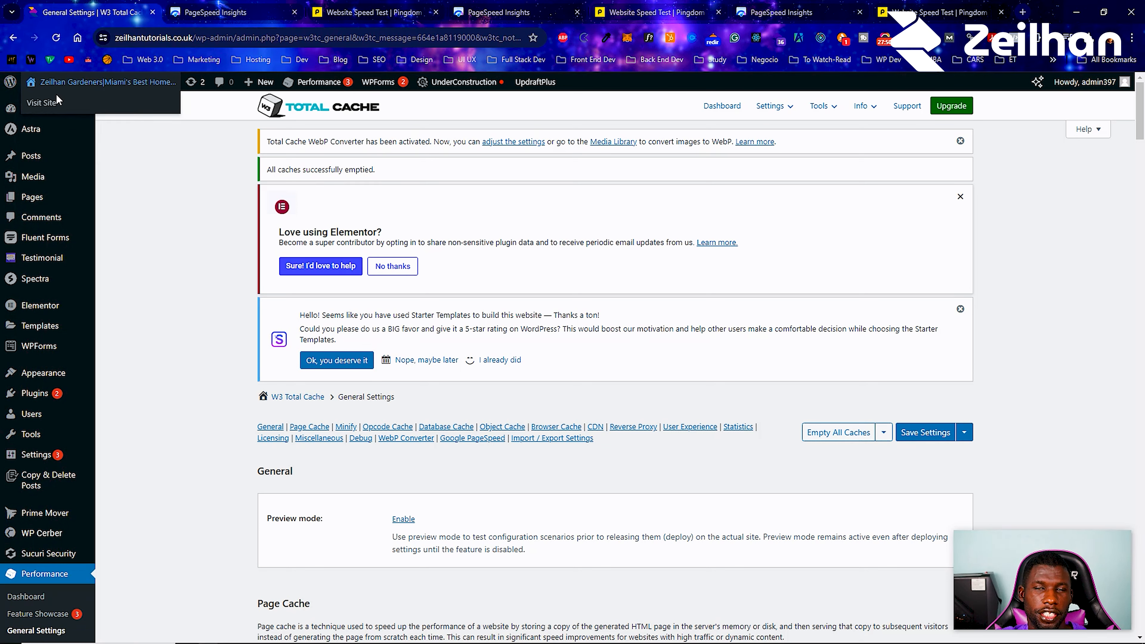
pyautogui.rightClick(57, 103)
pyautogui.click(140, 153)
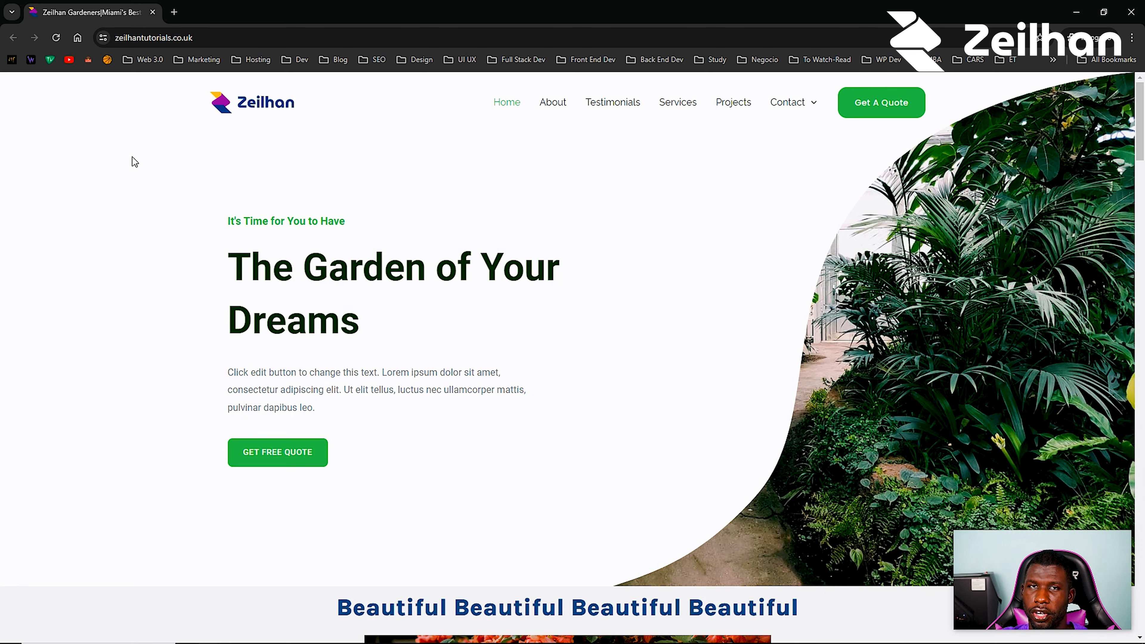
# Examine the live homepage from the hero section to the footer, checking that its images, testimonials and project carousel load.
pyautogui.scroll(-10, 802, 315)
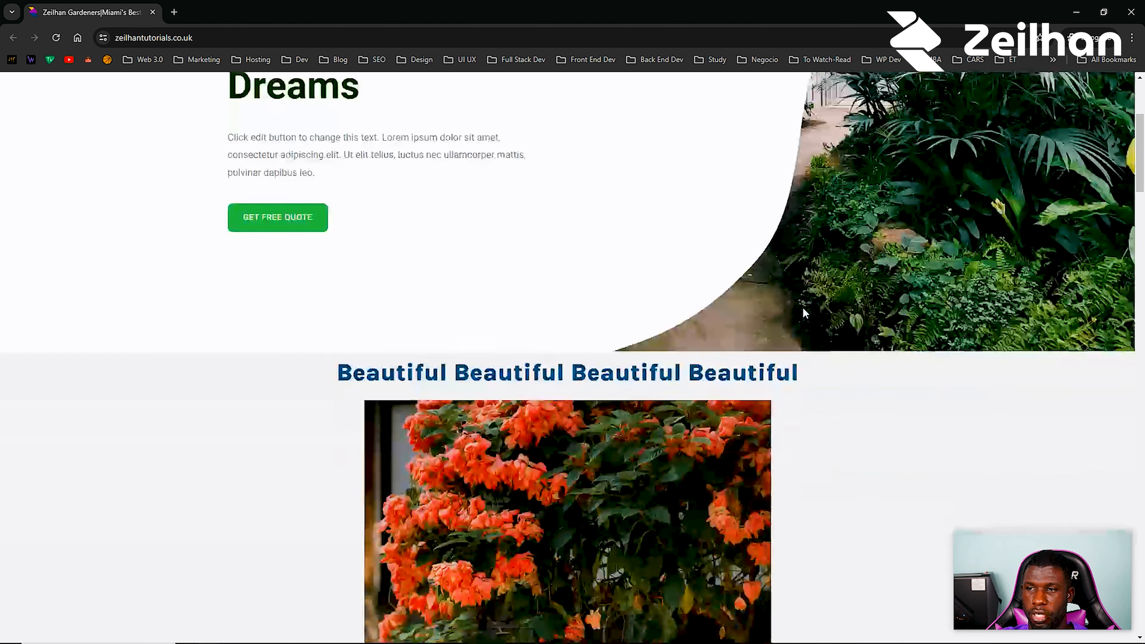
pyautogui.scroll(-10, 805, 315)
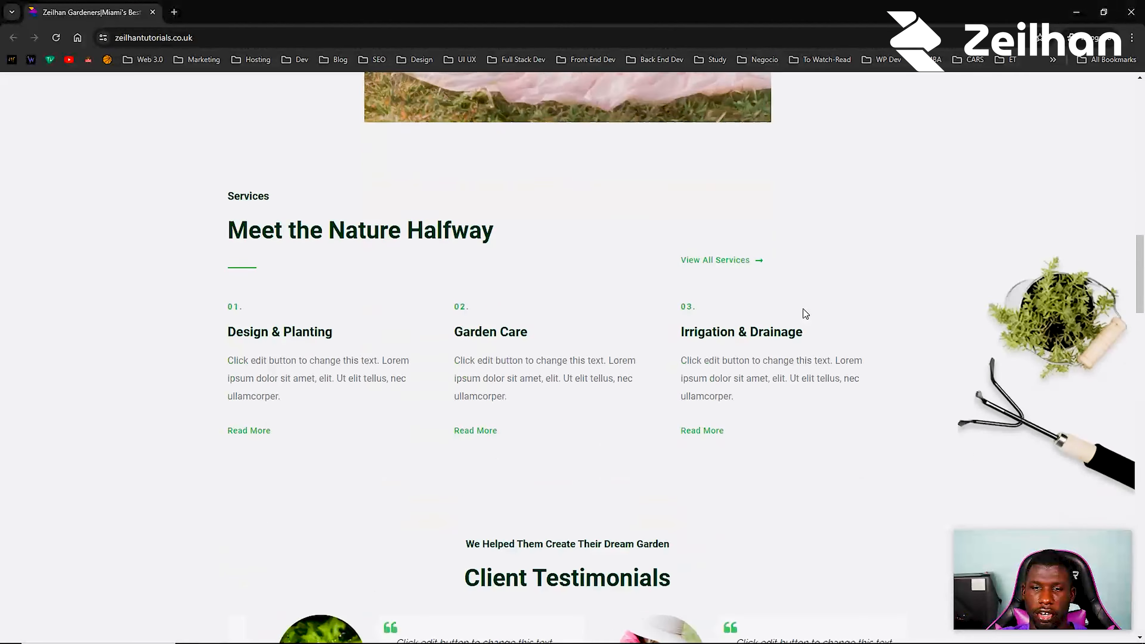
pyautogui.scroll(-6, 800, 314)
pyautogui.scroll(-6, 797, 309)
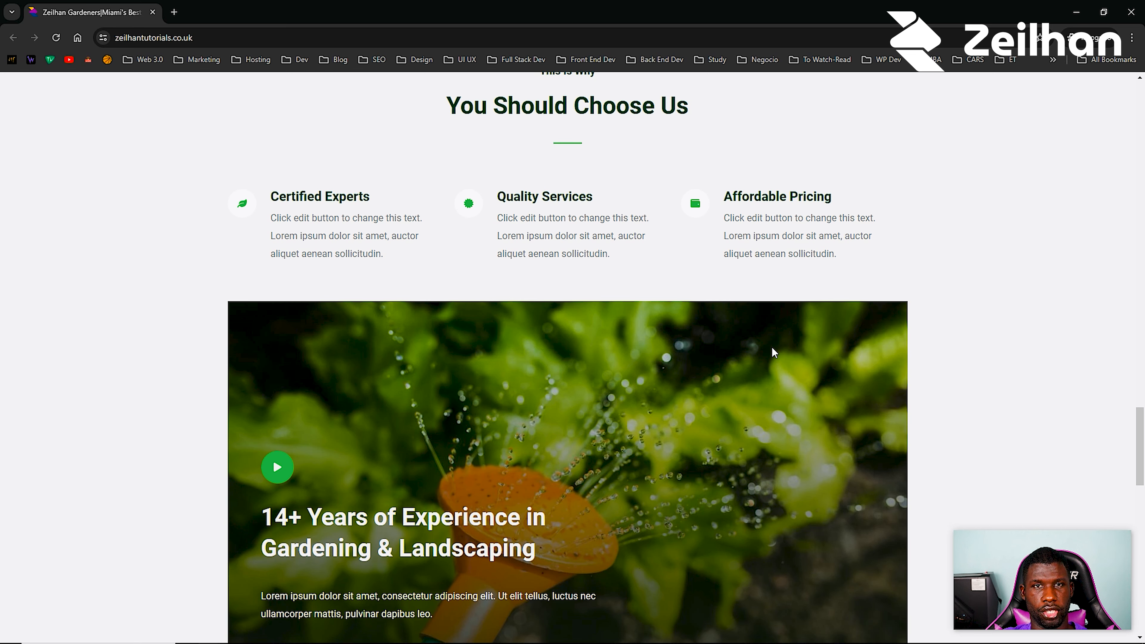
pyautogui.scroll(-15, 773, 348)
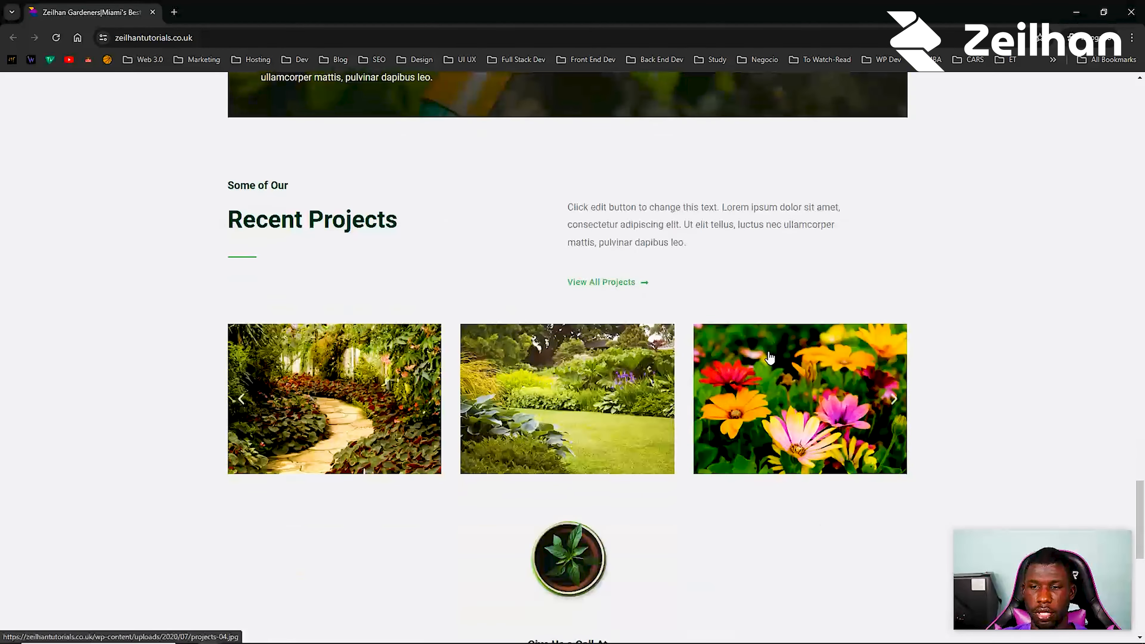
pyautogui.scroll(-1, 769, 359)
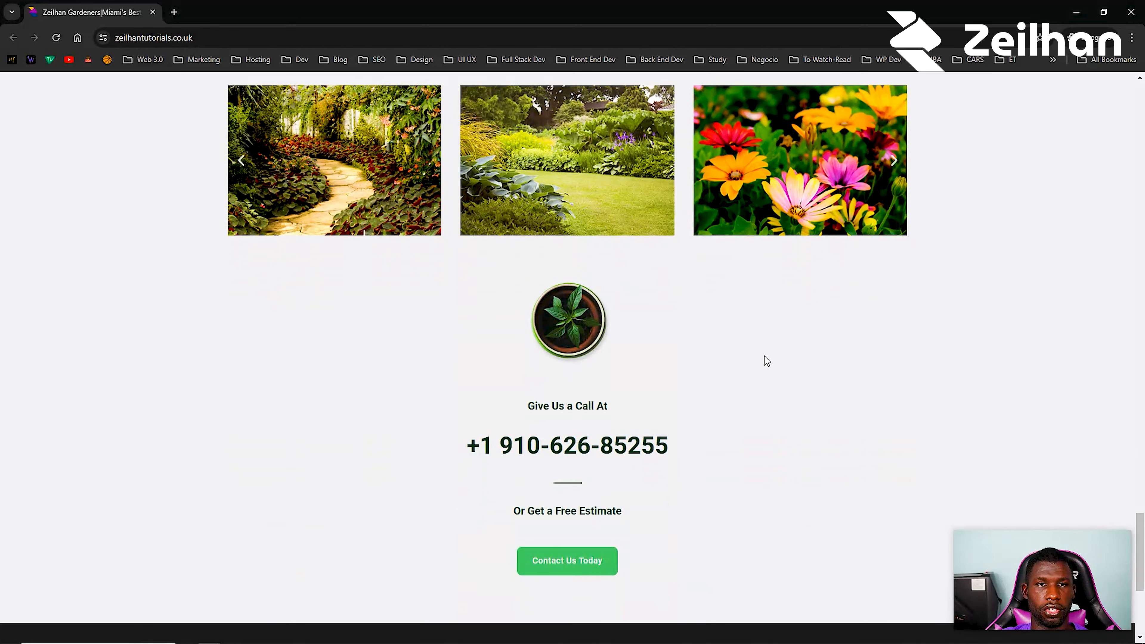
pyautogui.scroll(-5, 767, 360)
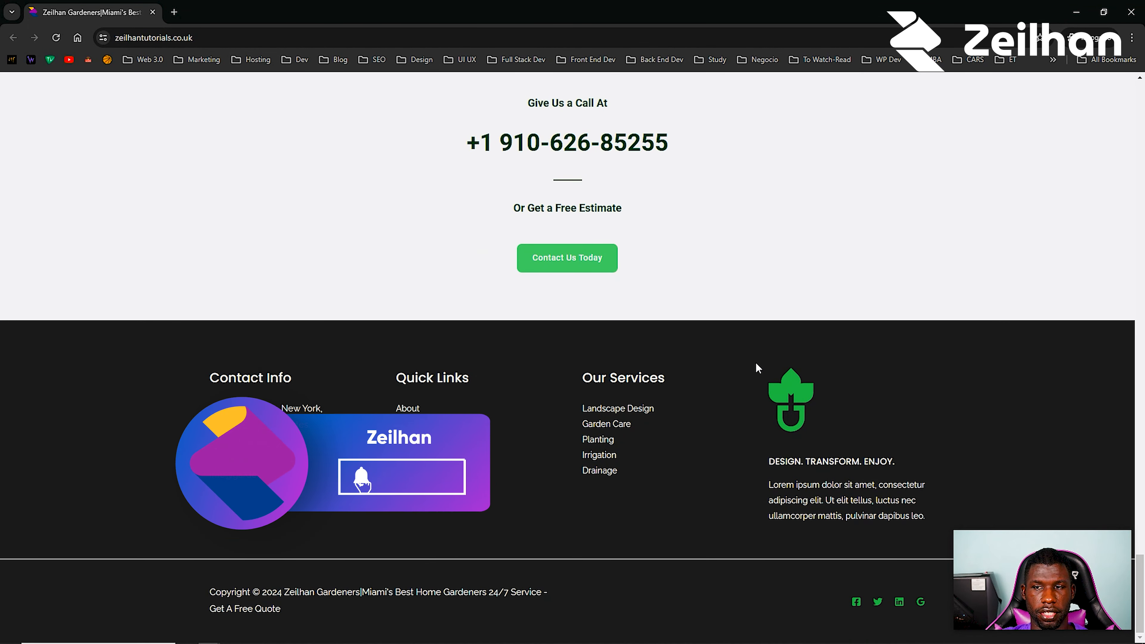
pyautogui.scroll(9, 756, 361)
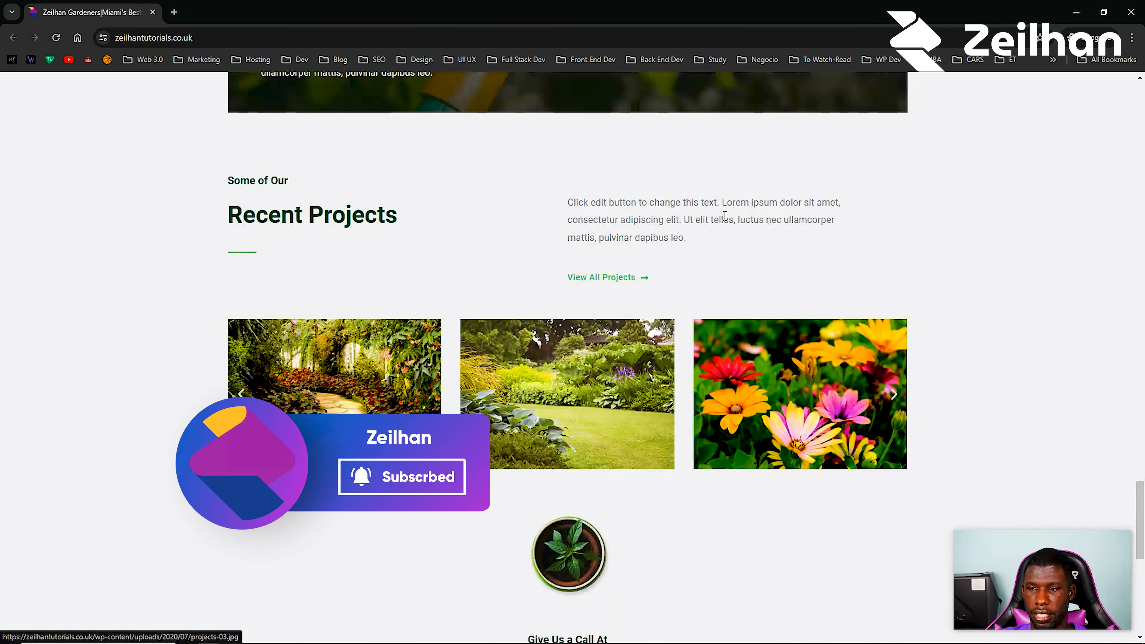